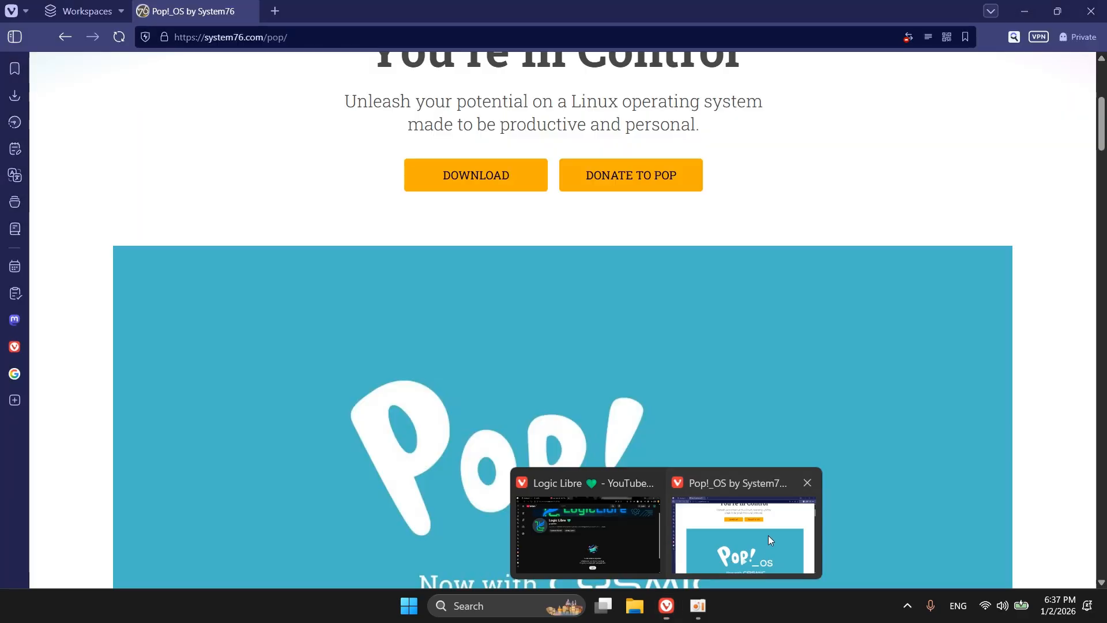
# Skim the Pop!_OS homepage from its introductory banner to the Meet Pop!_OS section and return to the download area.
pyautogui.scroll(-3, 795, 462)
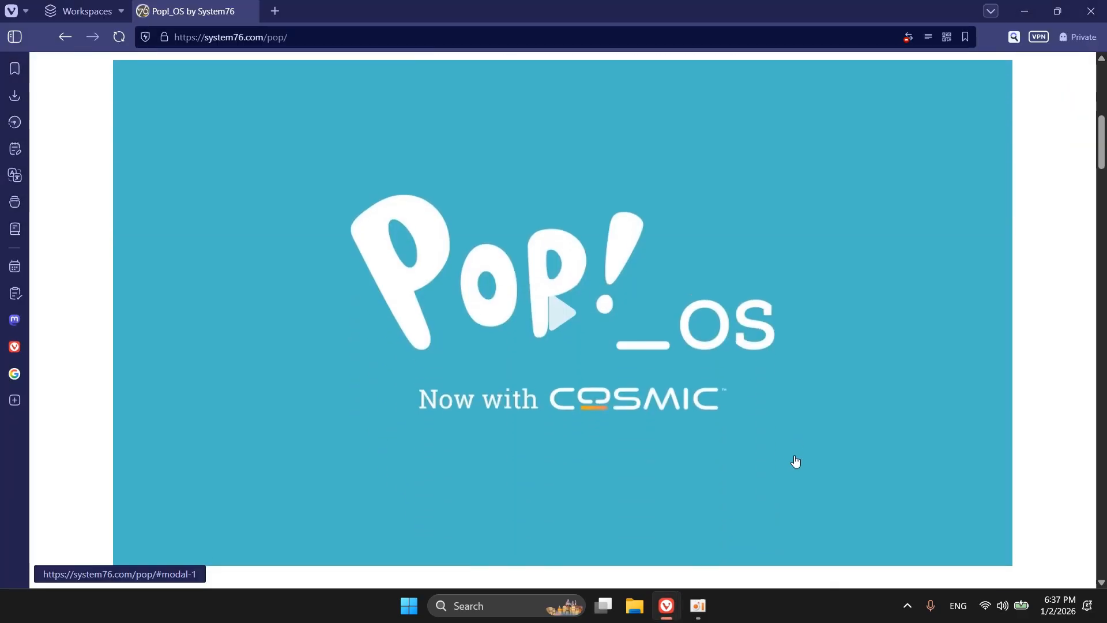
pyautogui.scroll(-1, 796, 462)
pyautogui.scroll(-5, 796, 462)
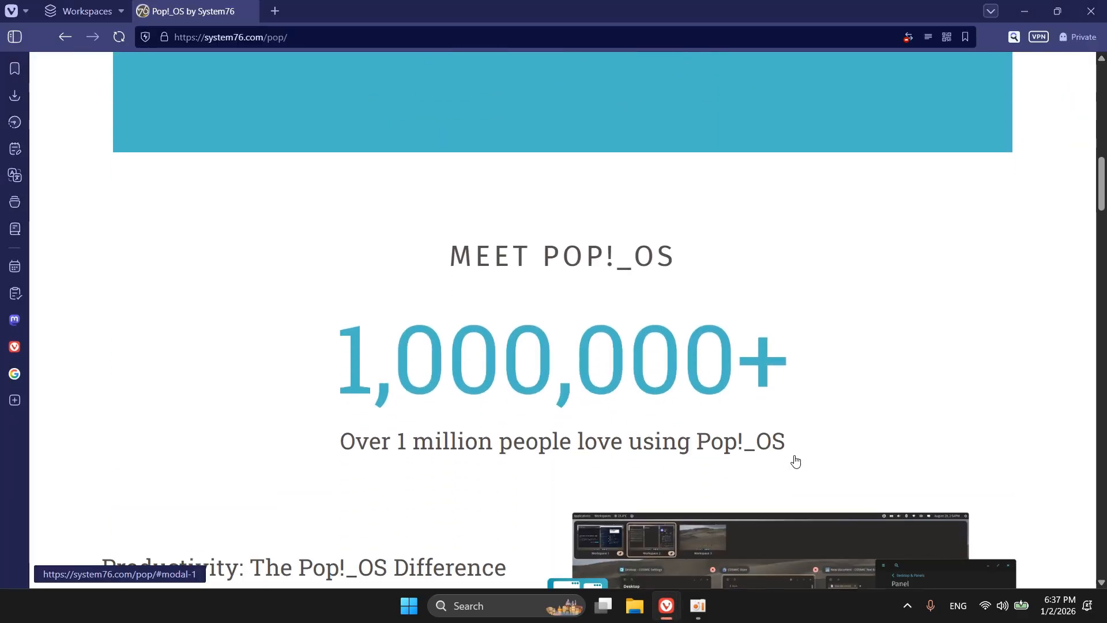
pyautogui.scroll(12, 796, 462)
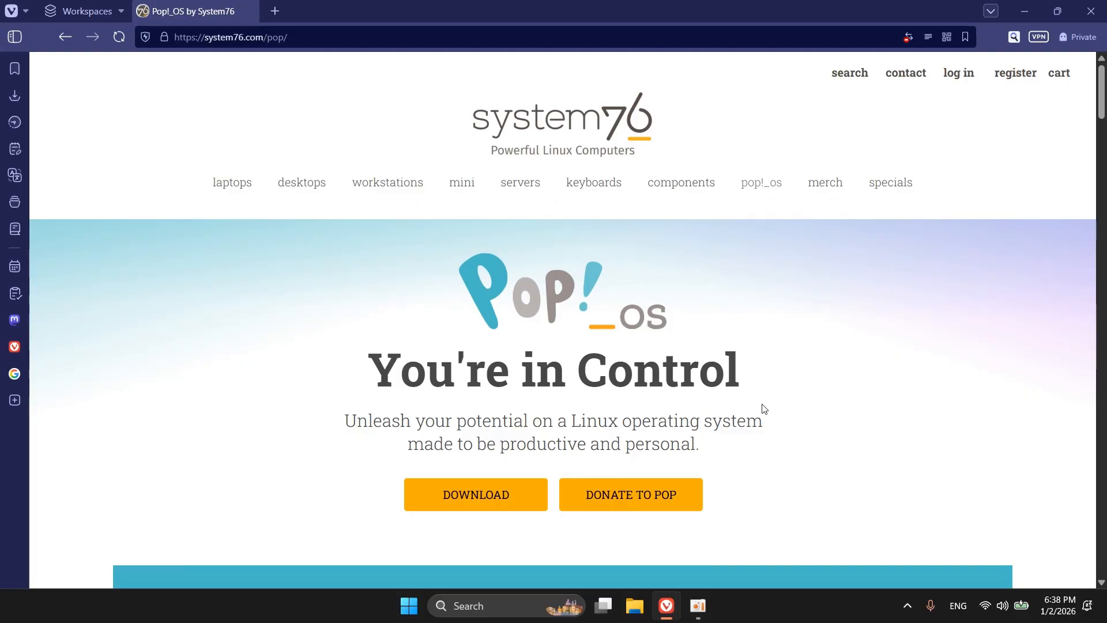
pyautogui.scroll(-3, 765, 407)
# Switch to the Gemini conversation on Linux distro reviews and read its Pop!_OS foundation and package management notes.
pyautogui.moveTo(667, 605)
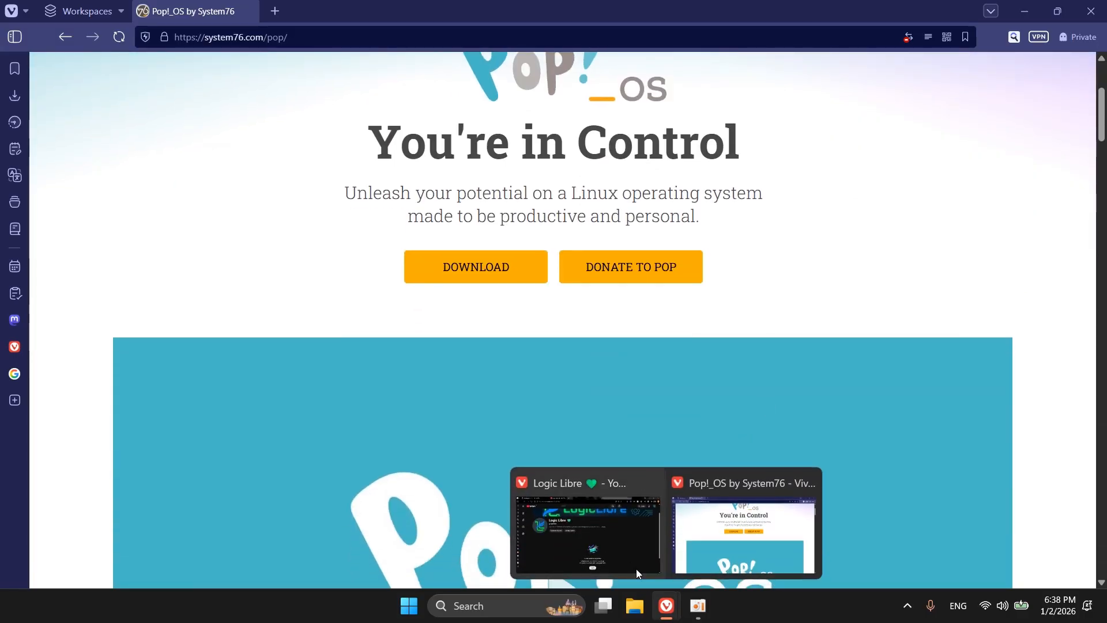
pyautogui.click(631, 565)
pyautogui.click(190, 10)
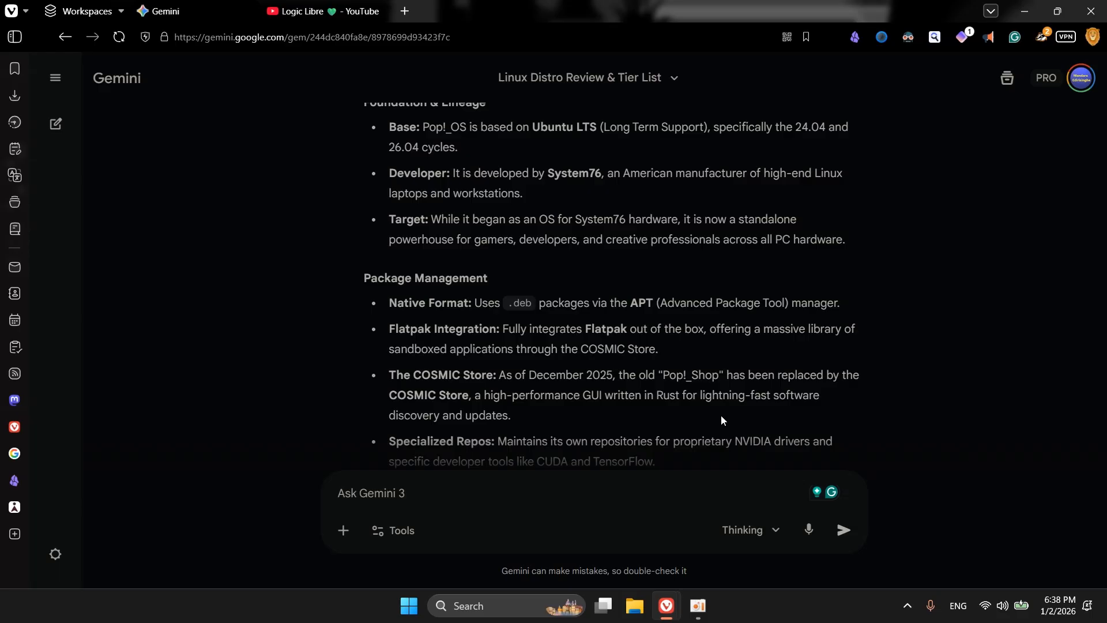
pyautogui.scroll(-1, 721, 414)
# Return to the Pop!_OS website and examine the page from its header through the productivity, customization and security sections.
pyautogui.moveTo(697, 608)
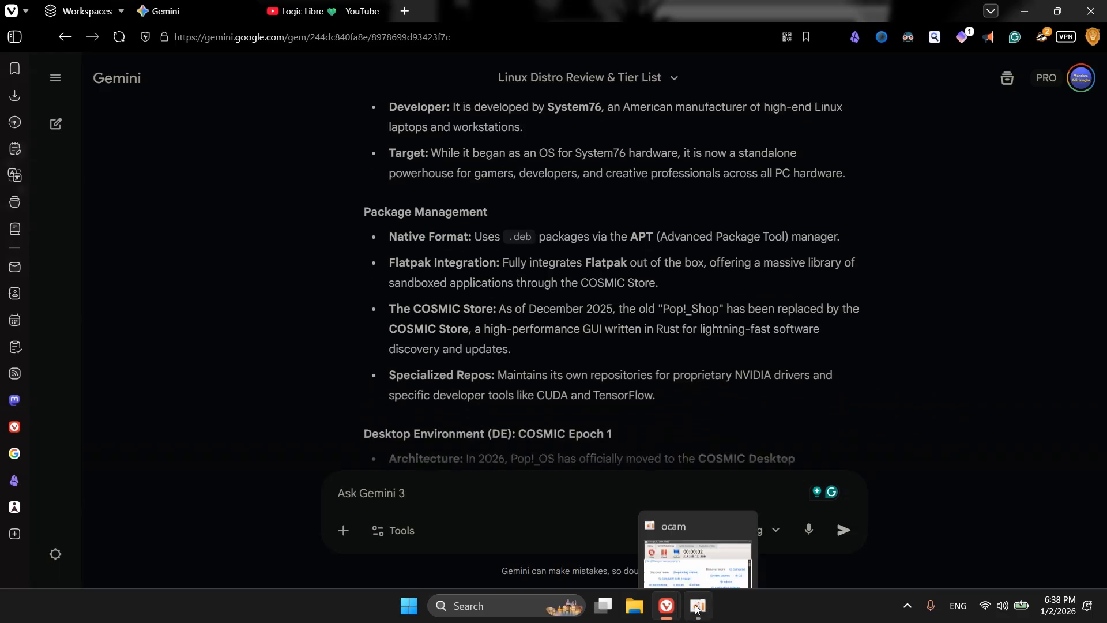
pyautogui.click(715, 566)
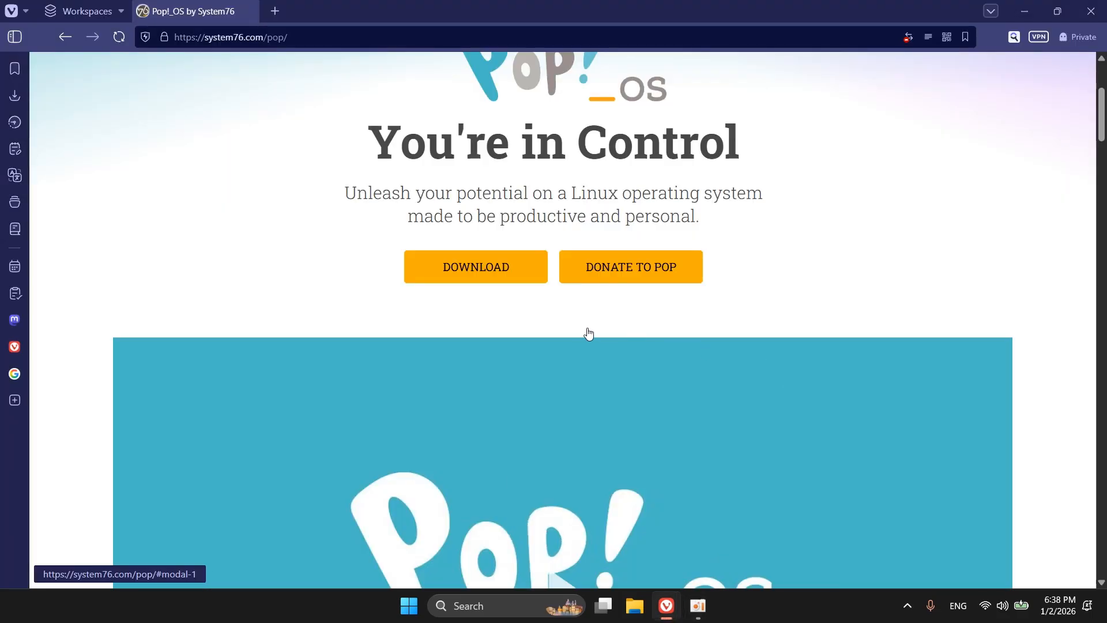
pyautogui.scroll(1, 448, 244)
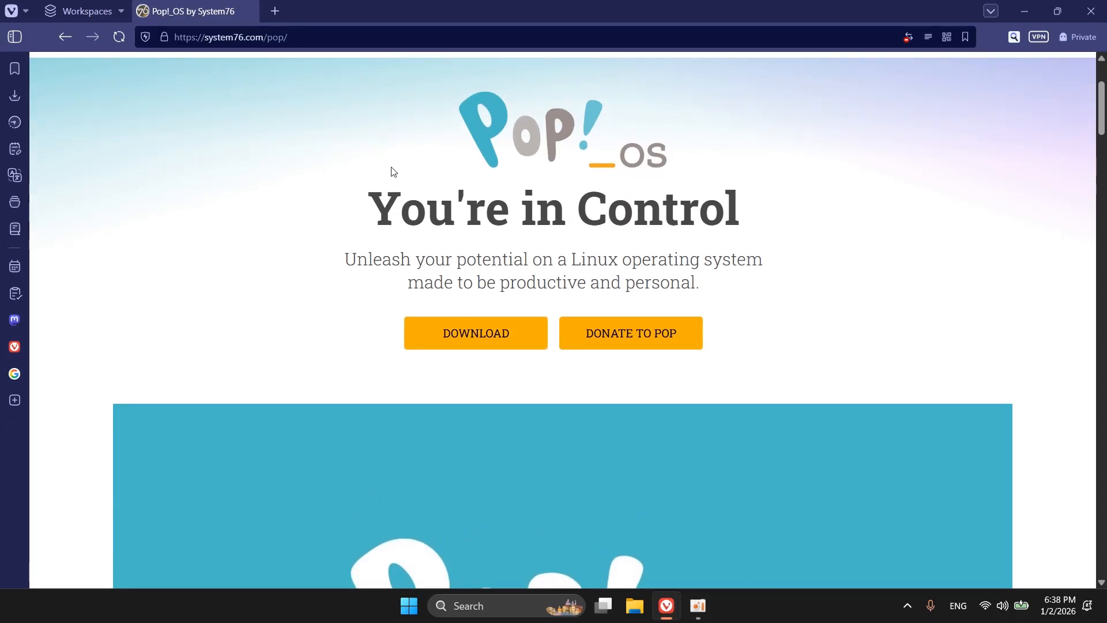
pyautogui.scroll(3, 391, 171)
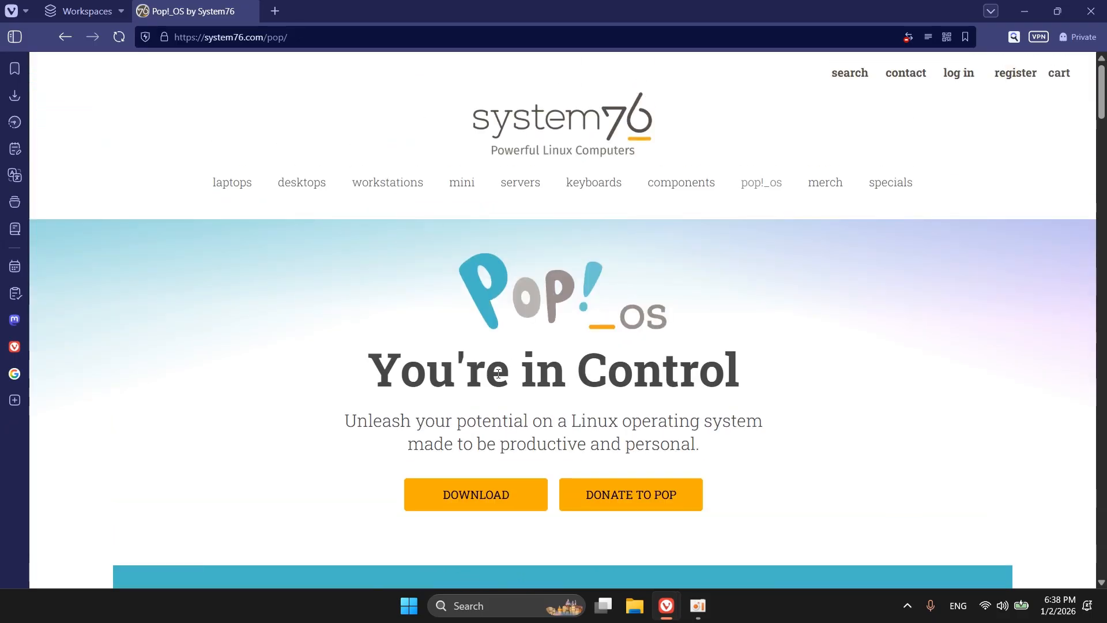
pyautogui.scroll(-9, 498, 374)
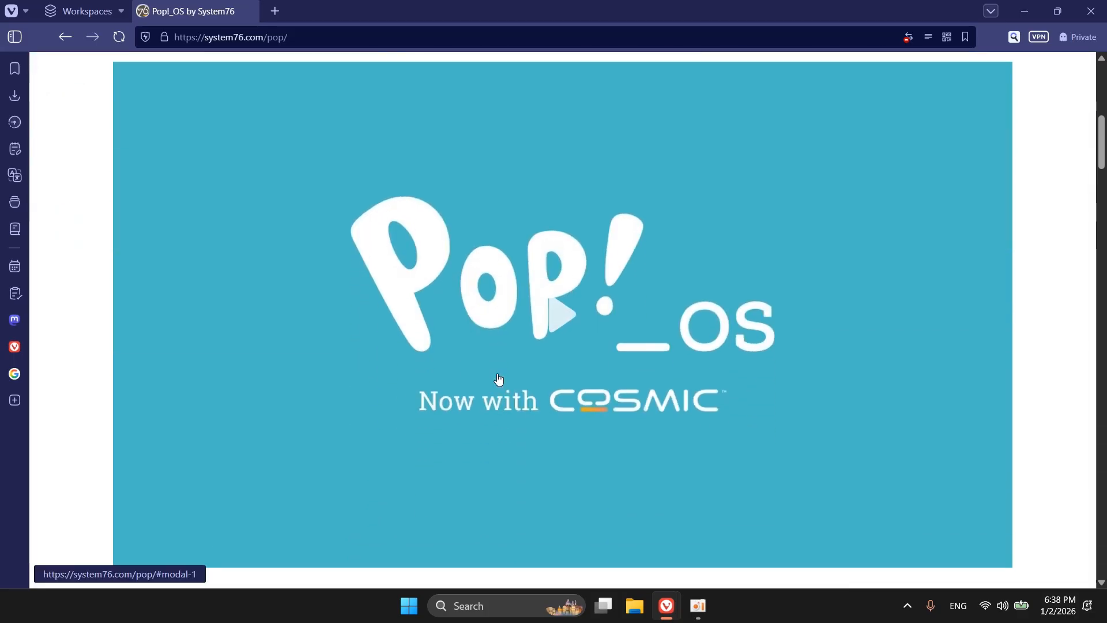
pyautogui.scroll(-2, 499, 379)
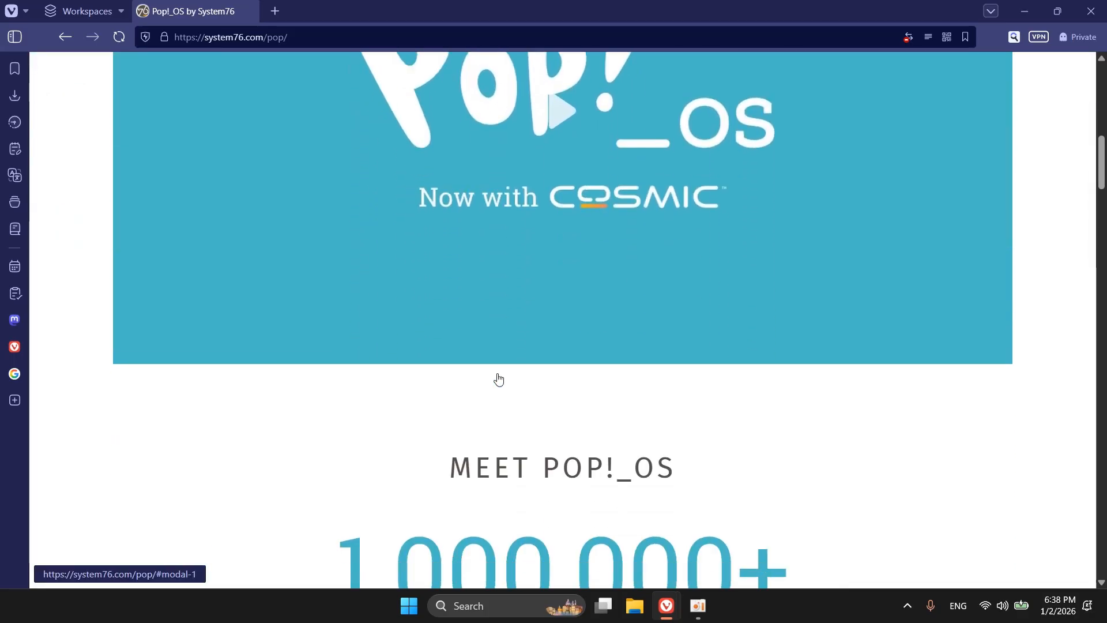
pyautogui.scroll(-4, 499, 379)
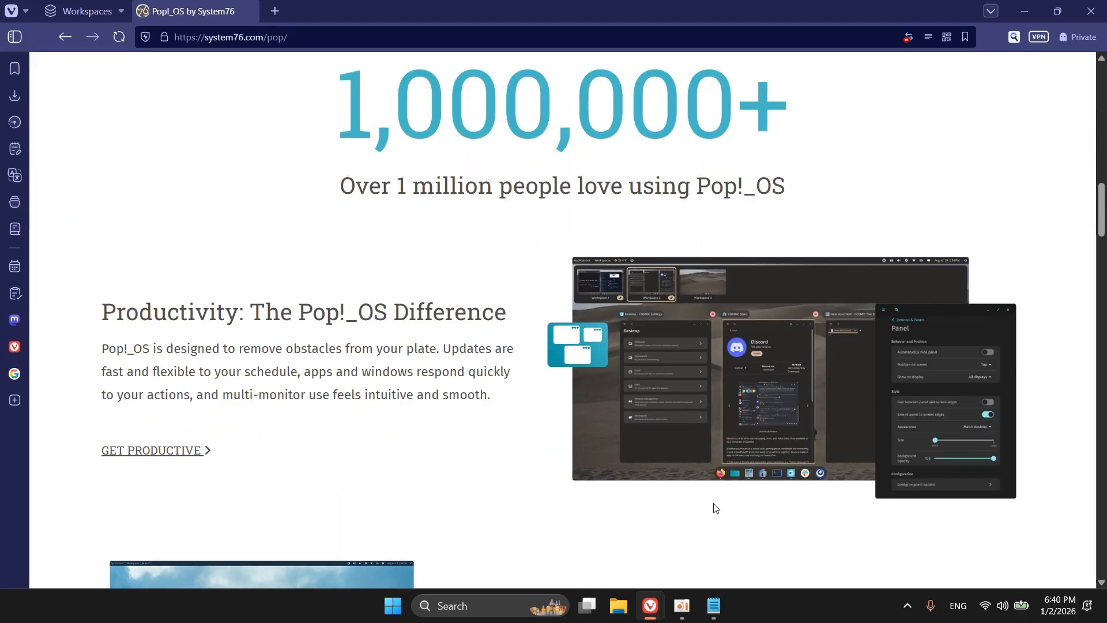
pyautogui.scroll(-10, 715, 502)
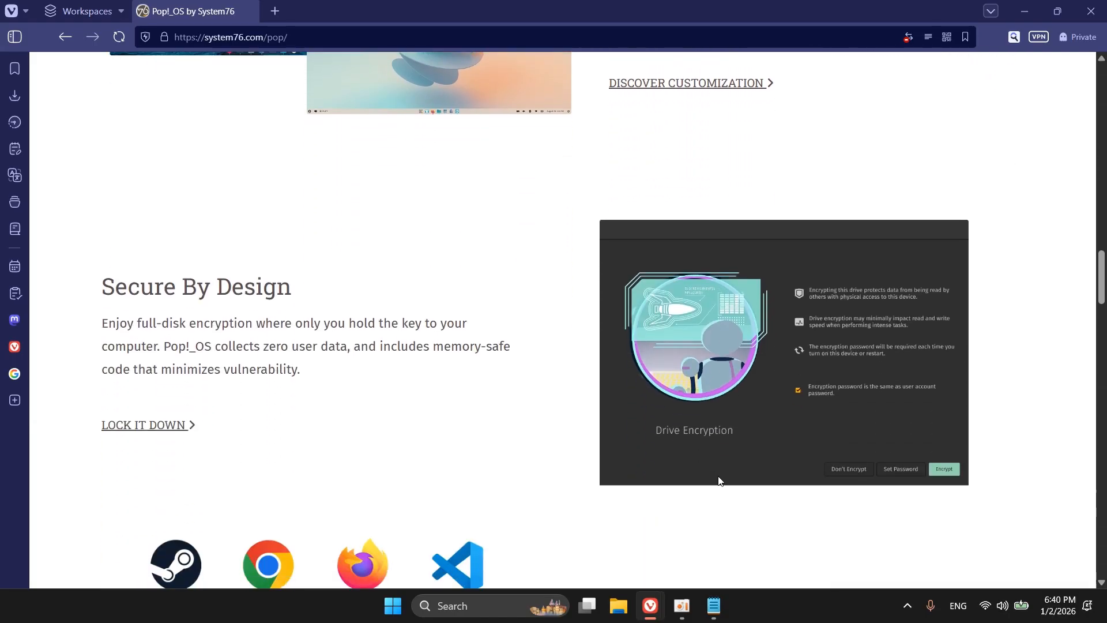
# Open the Pop!_OS with COSMIC introduction video on the homepage and close its player.
pyautogui.scroll(15, 718, 481)
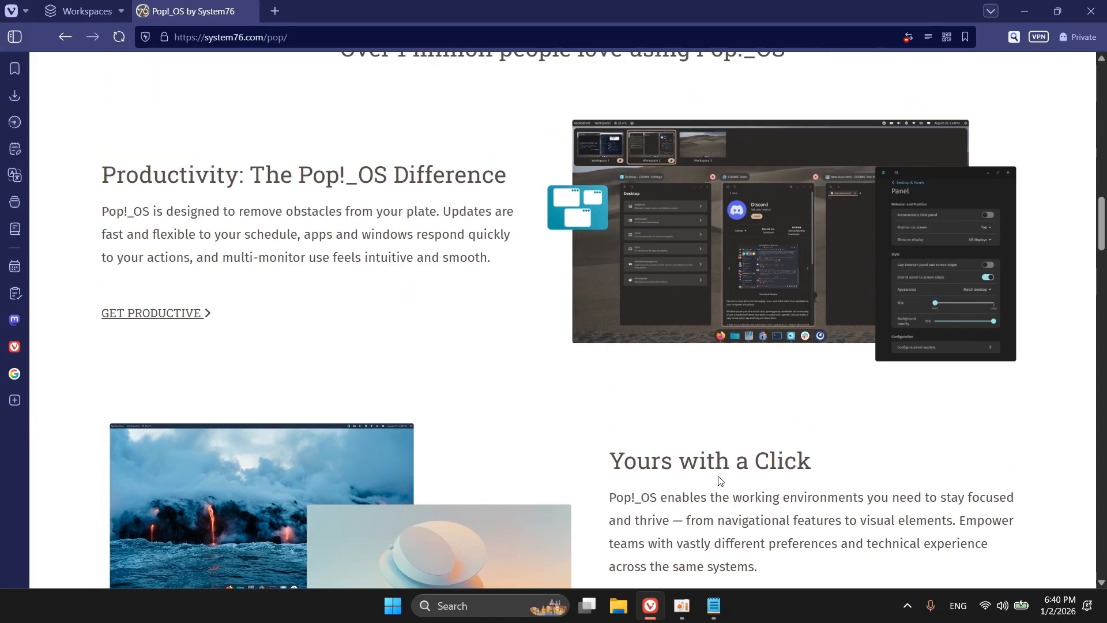
pyautogui.scroll(-1, 719, 481)
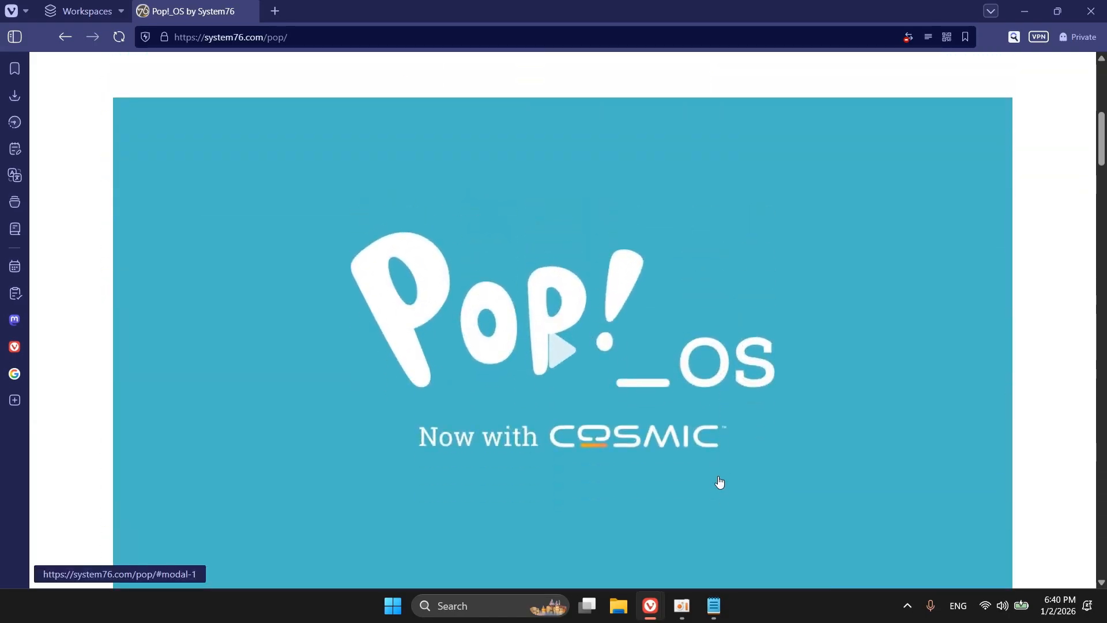
pyautogui.click(639, 441)
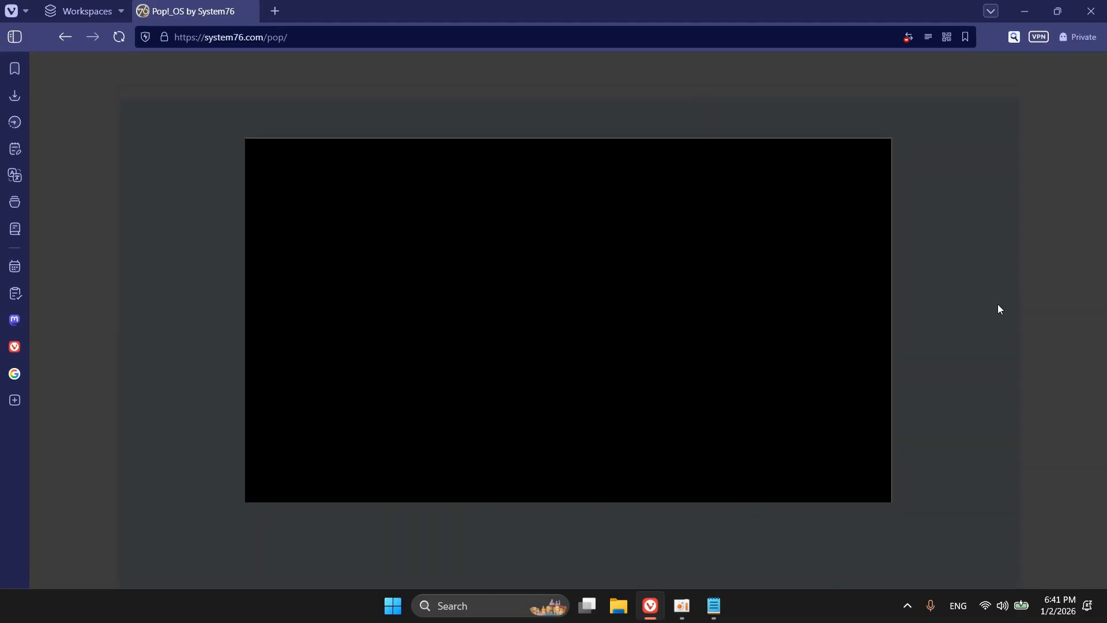
pyautogui.click(999, 309)
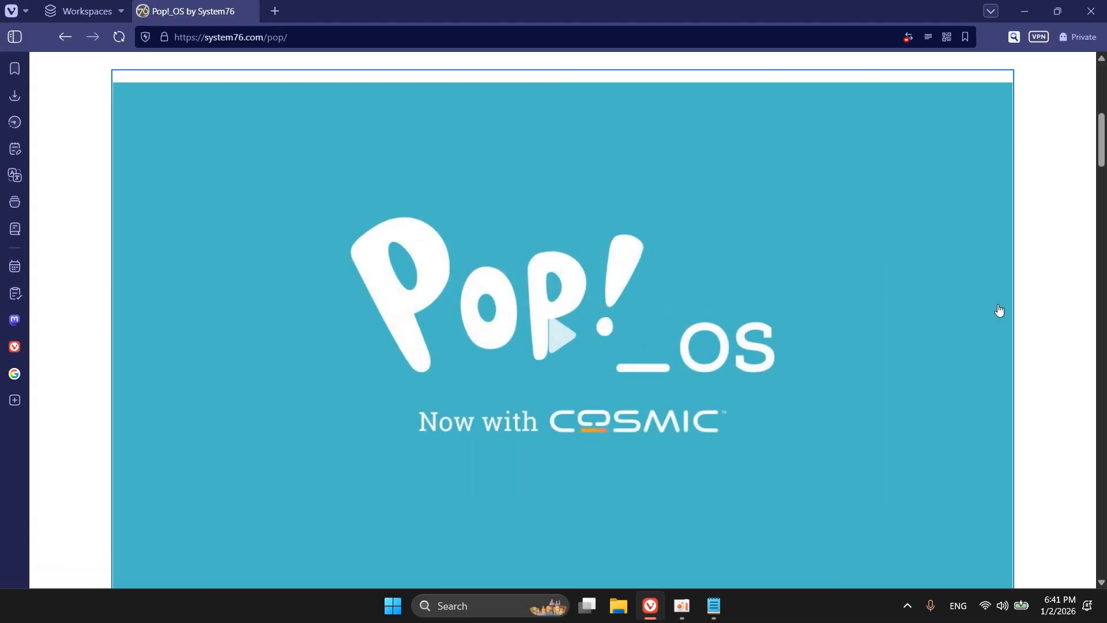
# Examine the homepage's Productivity and Yours with a Click sections, including the desktop previews, and go back to the main banner.
pyautogui.scroll(-5, 999, 310)
pyautogui.scroll(-3, 998, 309)
pyautogui.scroll(-5, 873, 381)
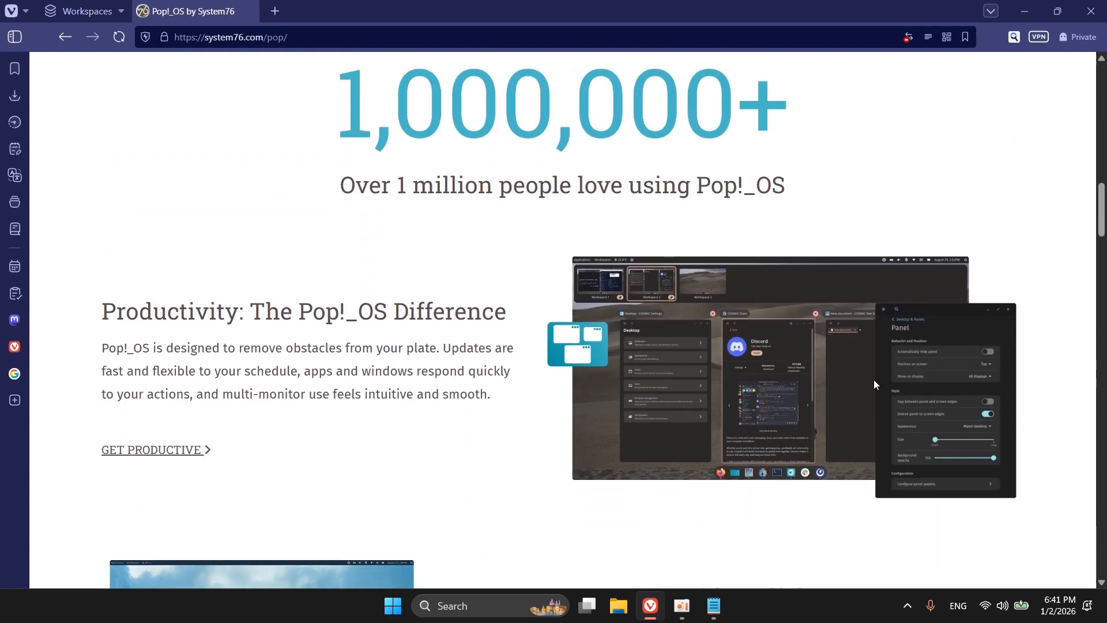
pyautogui.scroll(-7, 874, 383)
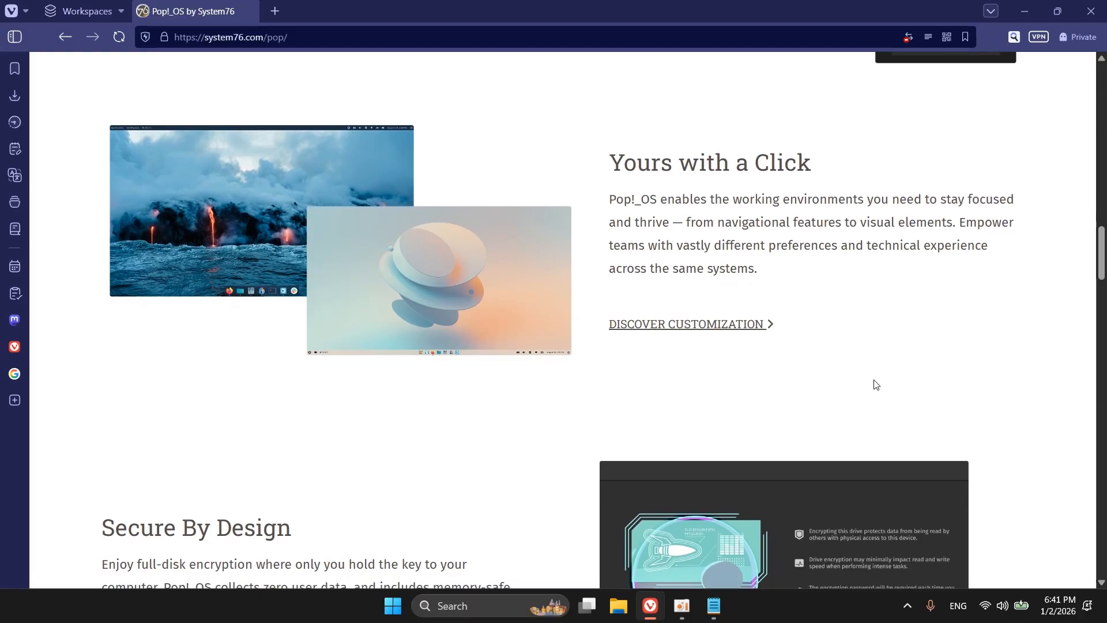
pyautogui.scroll(-3, 875, 381)
pyautogui.scroll(4, 875, 381)
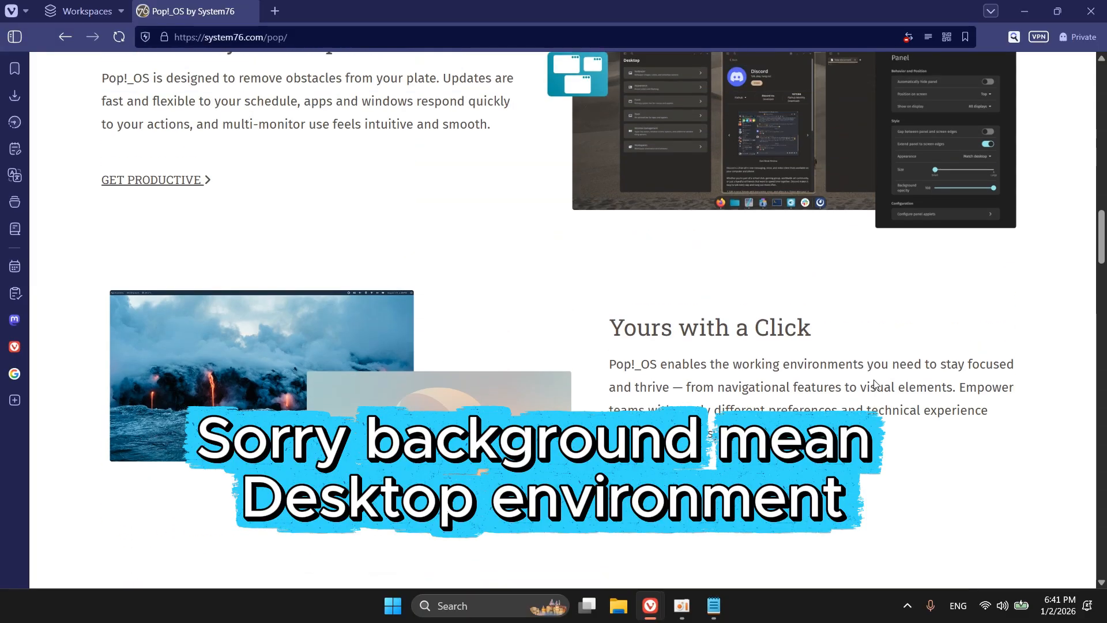
pyautogui.scroll(20, 875, 381)
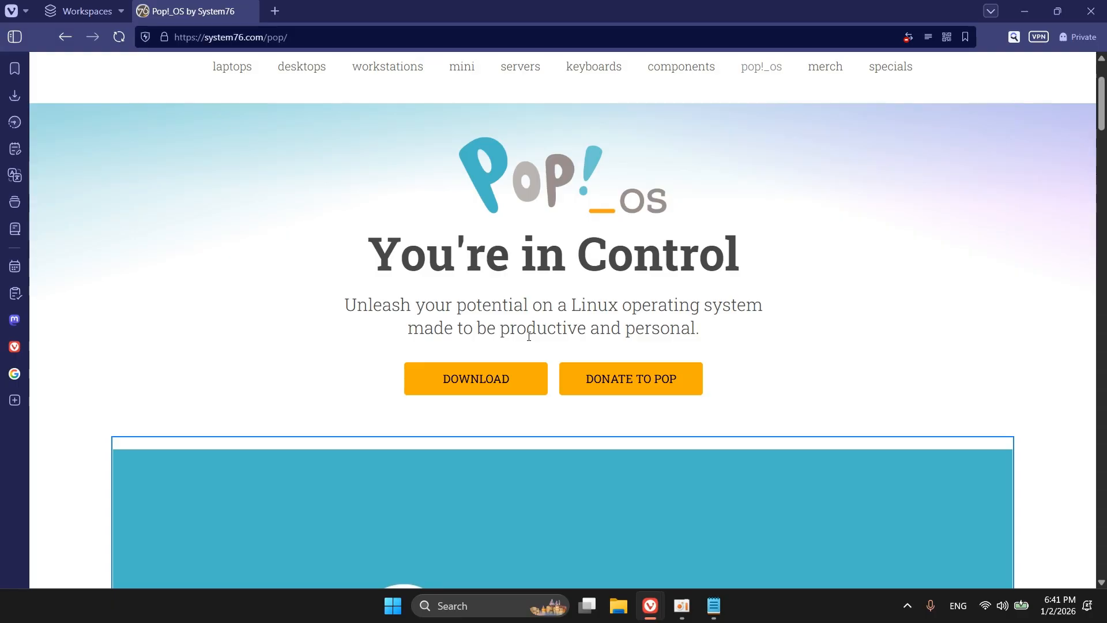
# Examine the rest of the Pop!_OS homepage: security, software compatibility, System76 hardware, Applets, Auto-tiling, Power Profiles, Gaming and About System76.
pyautogui.scroll(-17, 529, 337)
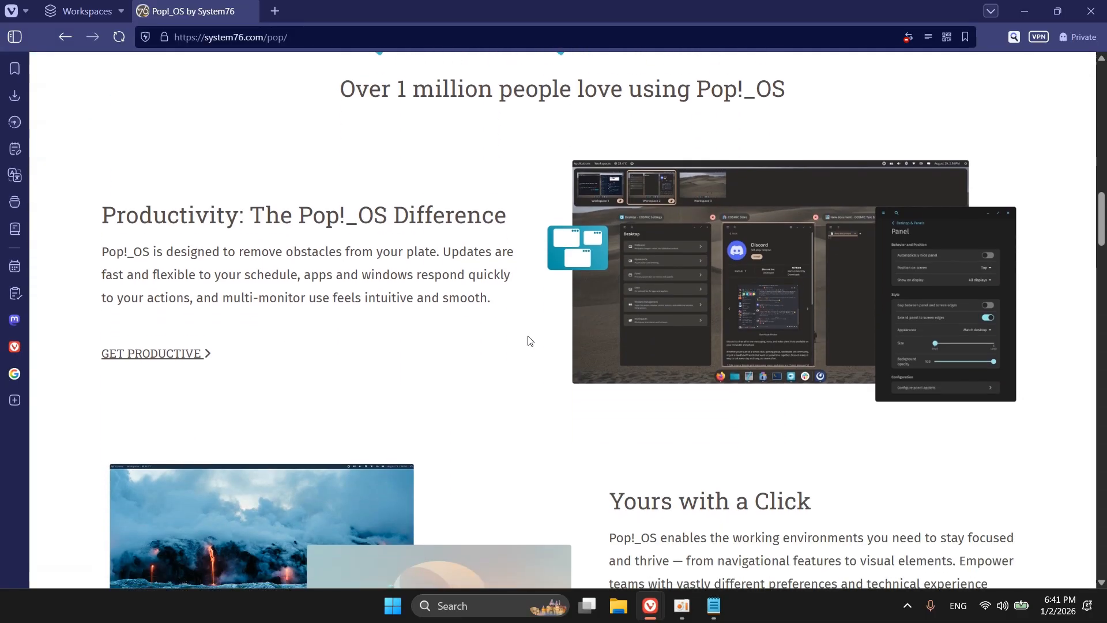
pyautogui.scroll(-1, 529, 340)
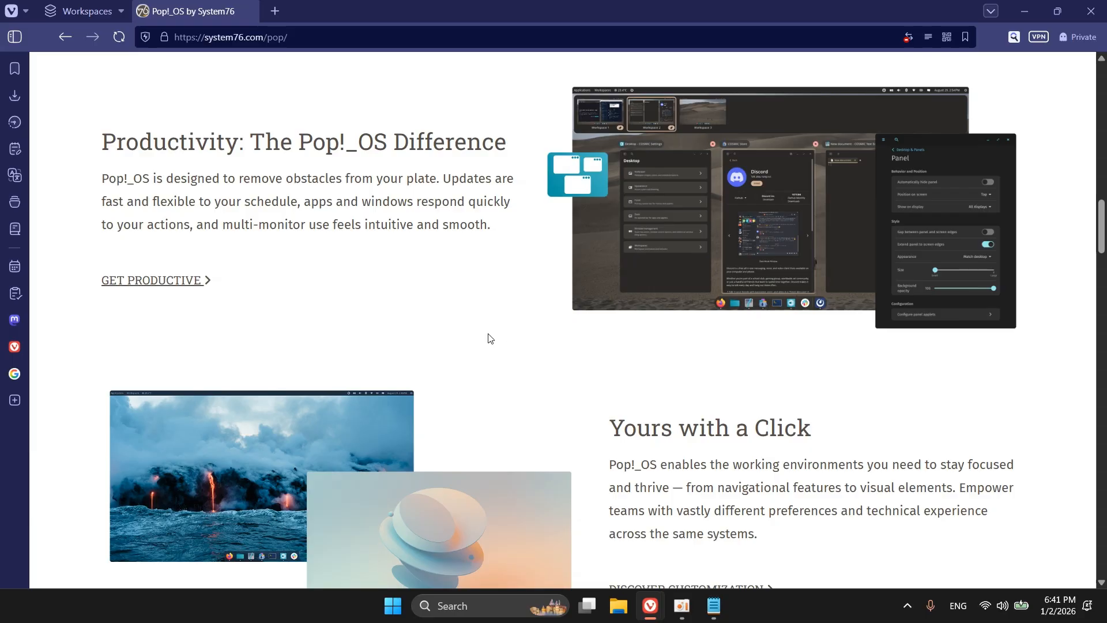
pyautogui.scroll(-2, 473, 335)
pyautogui.scroll(-6, 473, 335)
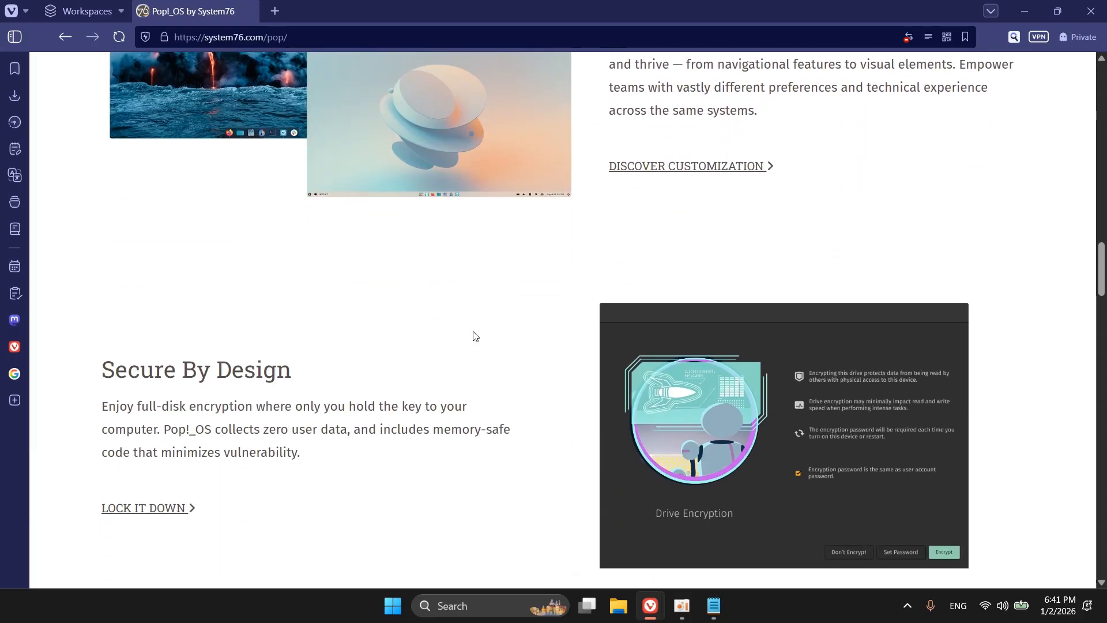
pyautogui.scroll(-4, 472, 336)
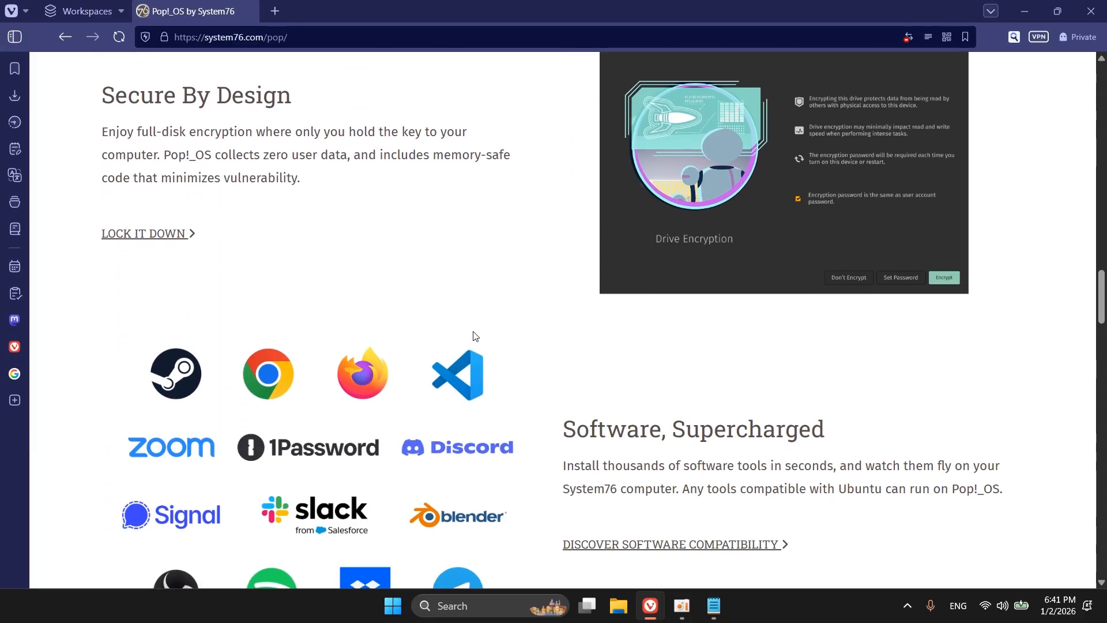
pyautogui.scroll(-13, 474, 335)
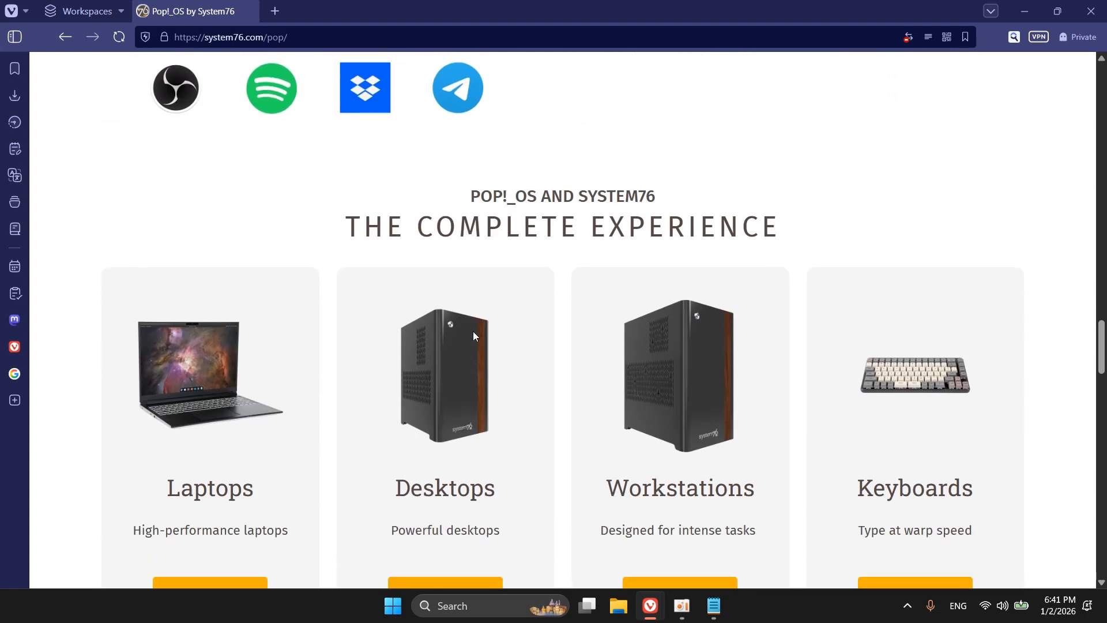
pyautogui.scroll(-2, 474, 335)
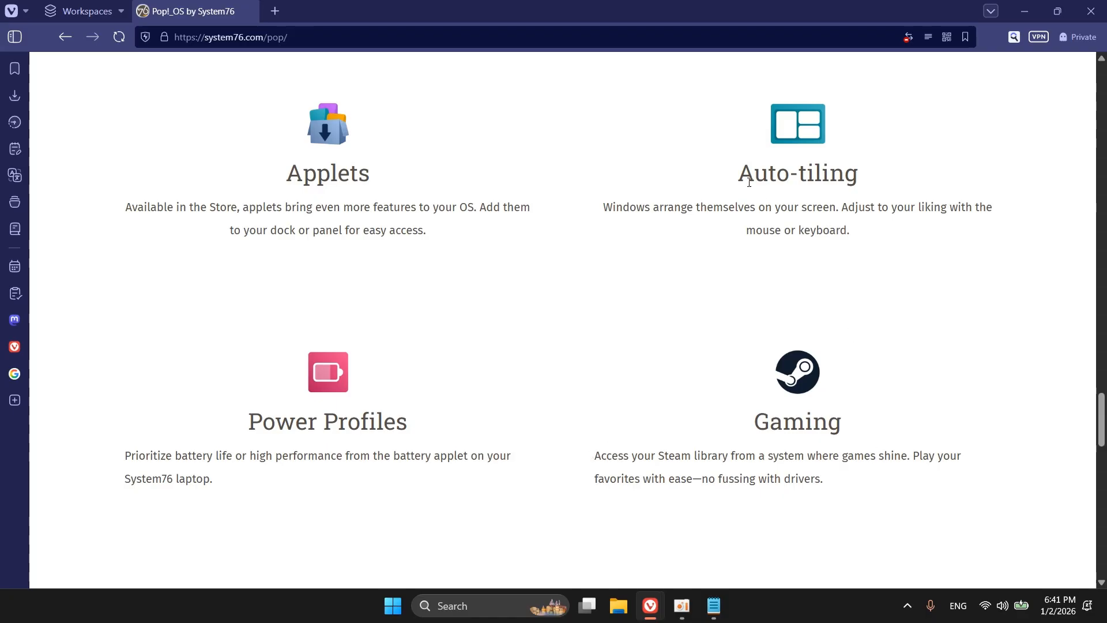
pyautogui.scroll(-3, 350, 275)
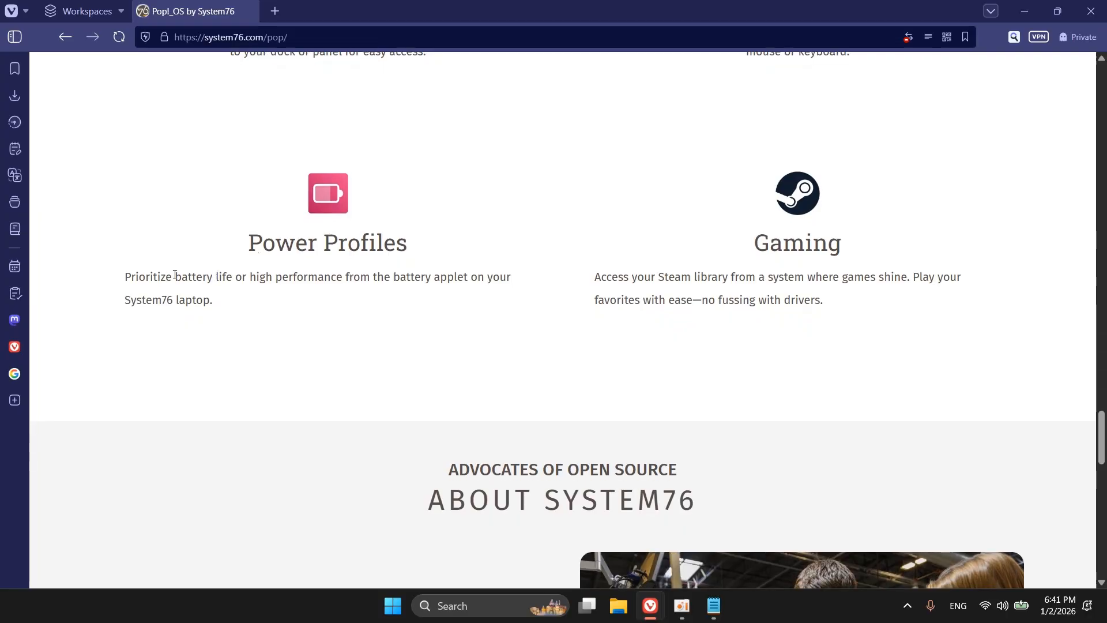
pyautogui.scroll(-12, 396, 316)
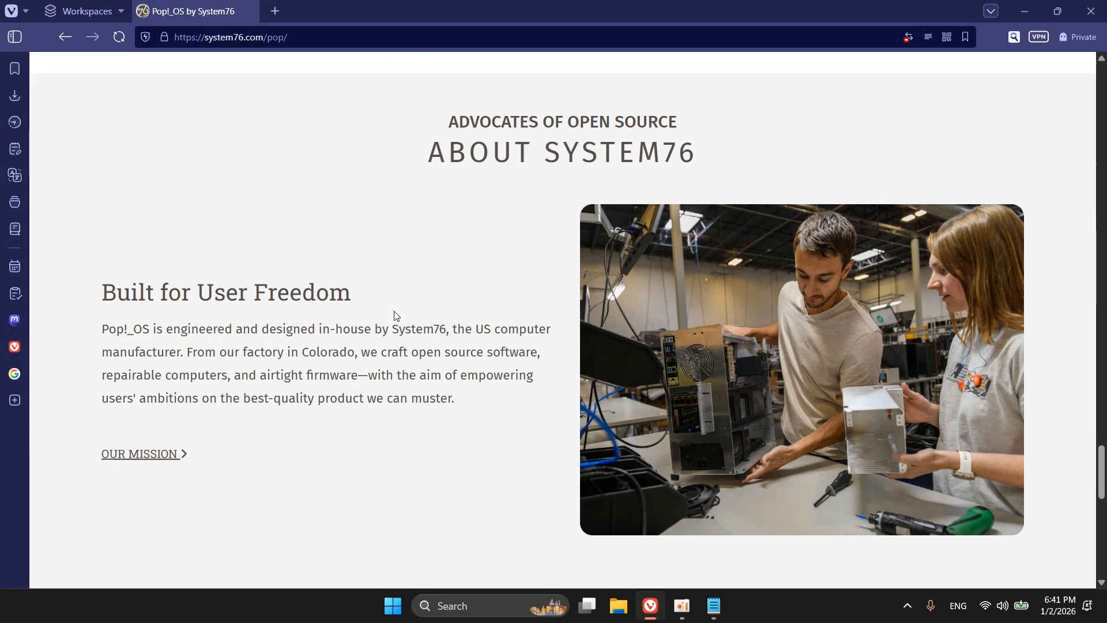
pyautogui.scroll(-4, 396, 317)
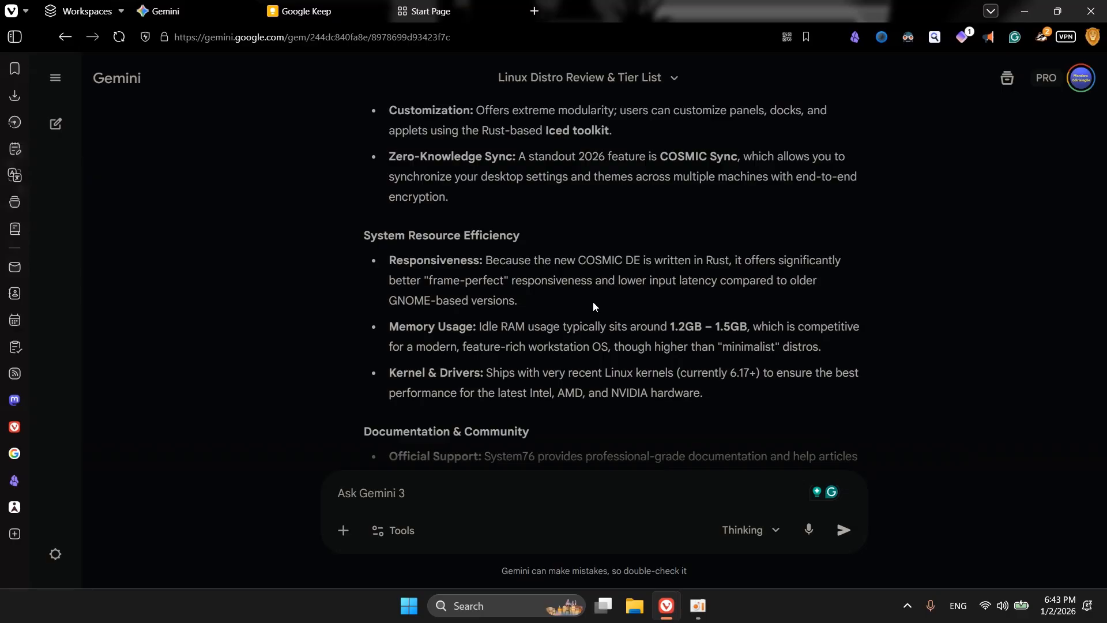
# Read the Gemini notes on Pop!_OS resource efficiency, documentation and community, and the closing Refresh Install tip.
pyautogui.scroll(-1, 592, 302)
pyautogui.scroll(-2, 594, 301)
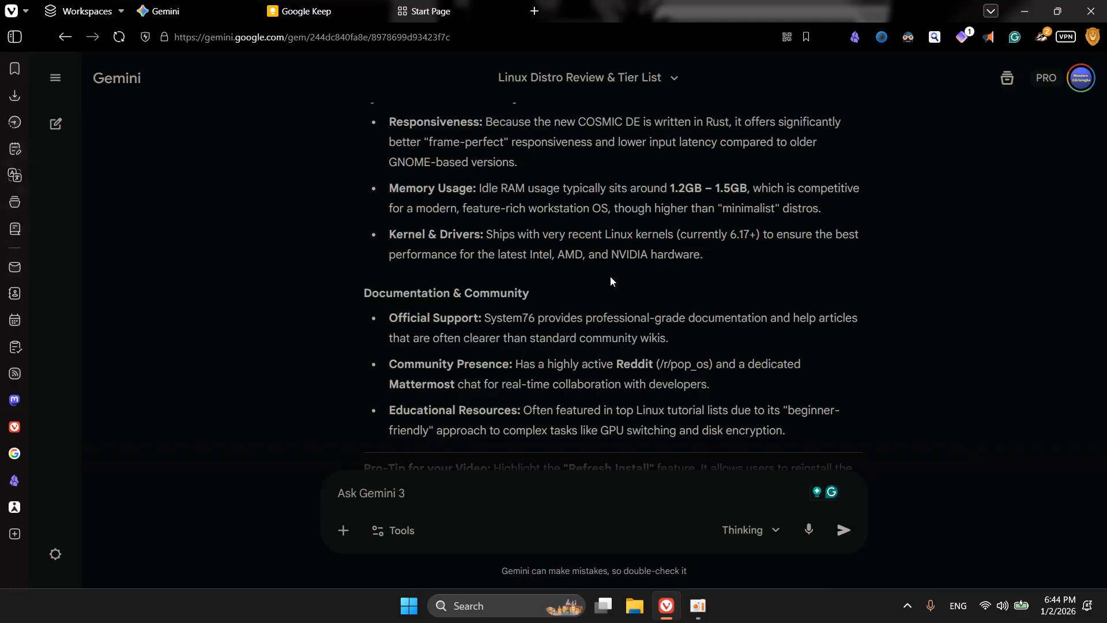
pyautogui.scroll(-1, 611, 277)
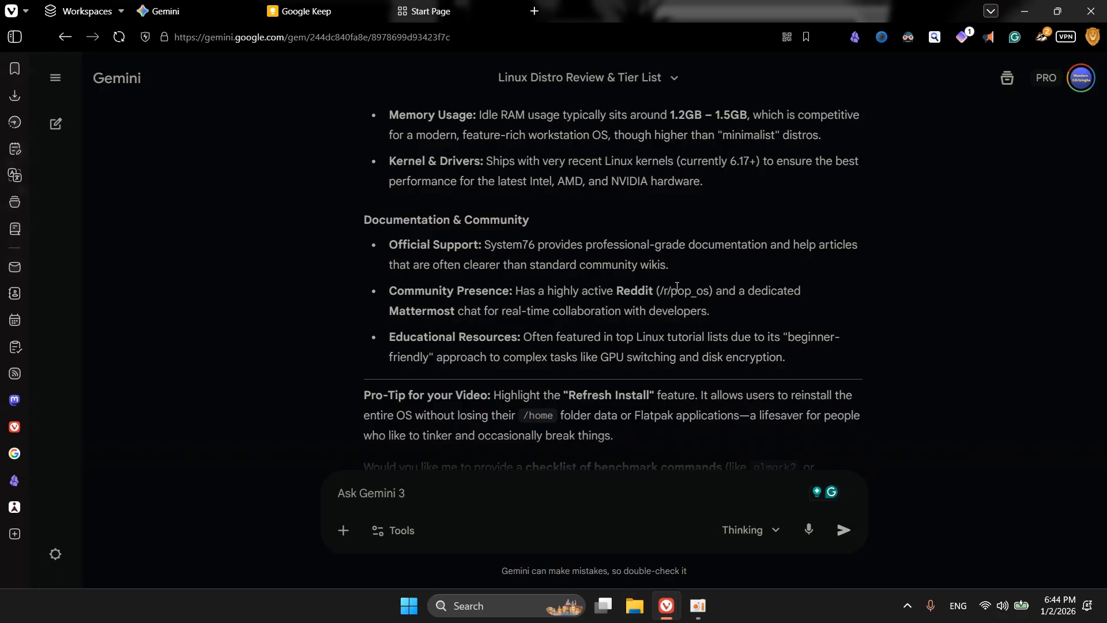
pyautogui.scroll(-1, 677, 287)
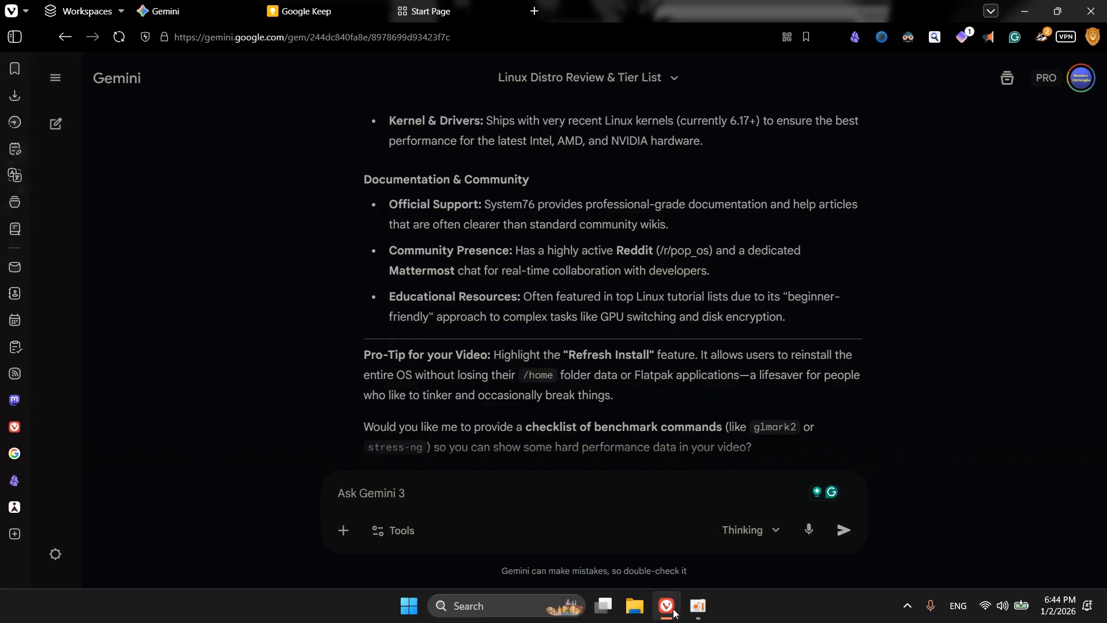
# Switch back to the Pop!_OS website and look back through the page from Get Started to Secure By Design.
pyautogui.moveTo(667, 605)
pyautogui.click(718, 551)
pyautogui.scroll(15, 732, 344)
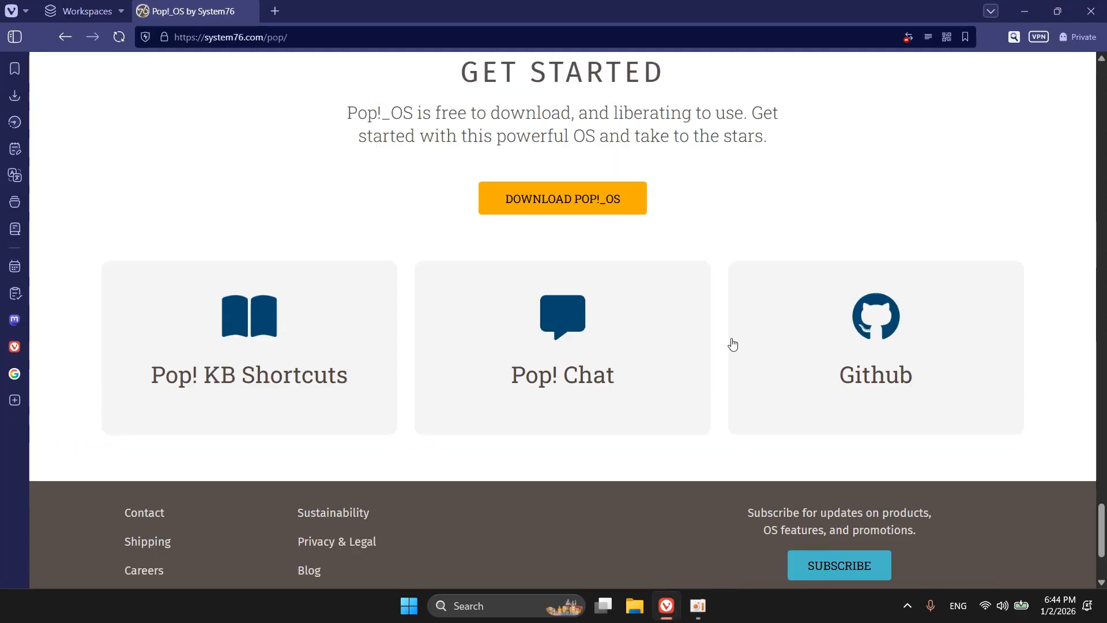
pyautogui.scroll(15, 732, 342)
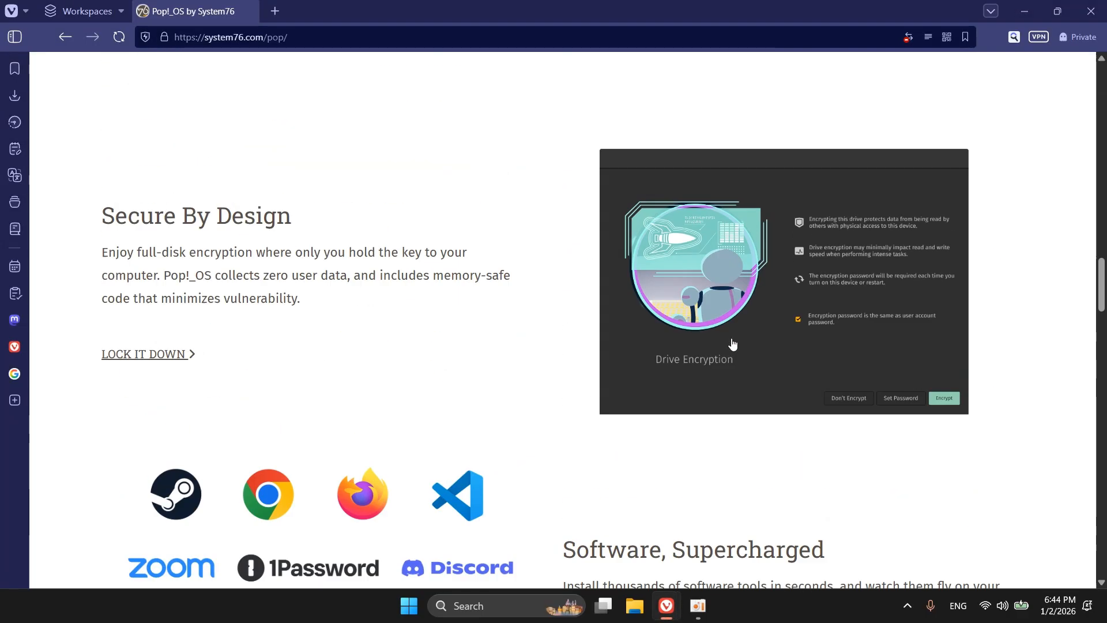
# Switch to the Gemini notes and read Documentation & Community, highlighting the /r/pop_os subreddit.
pyautogui.scroll(2, 732, 338)
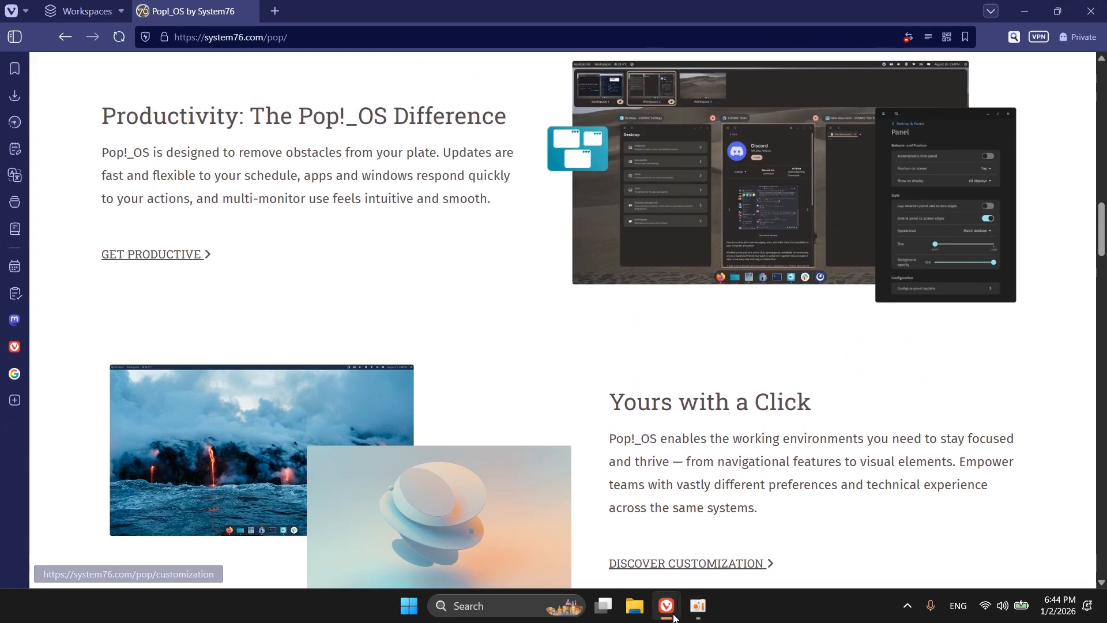
pyautogui.moveTo(667, 605)
pyautogui.click(633, 569)
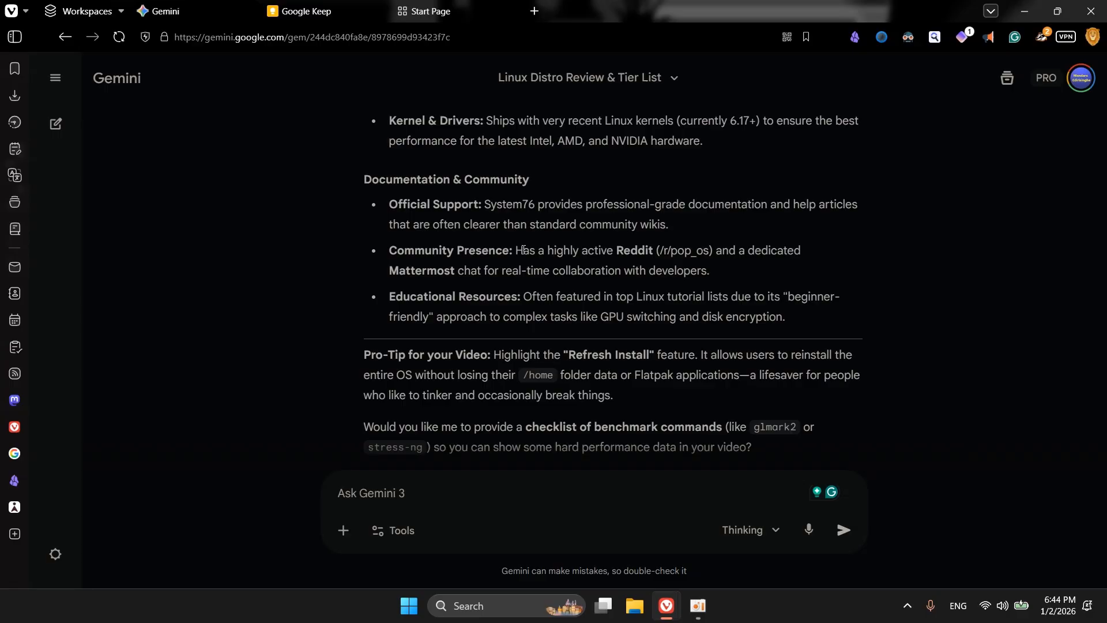
pyautogui.scroll(-1, 523, 249)
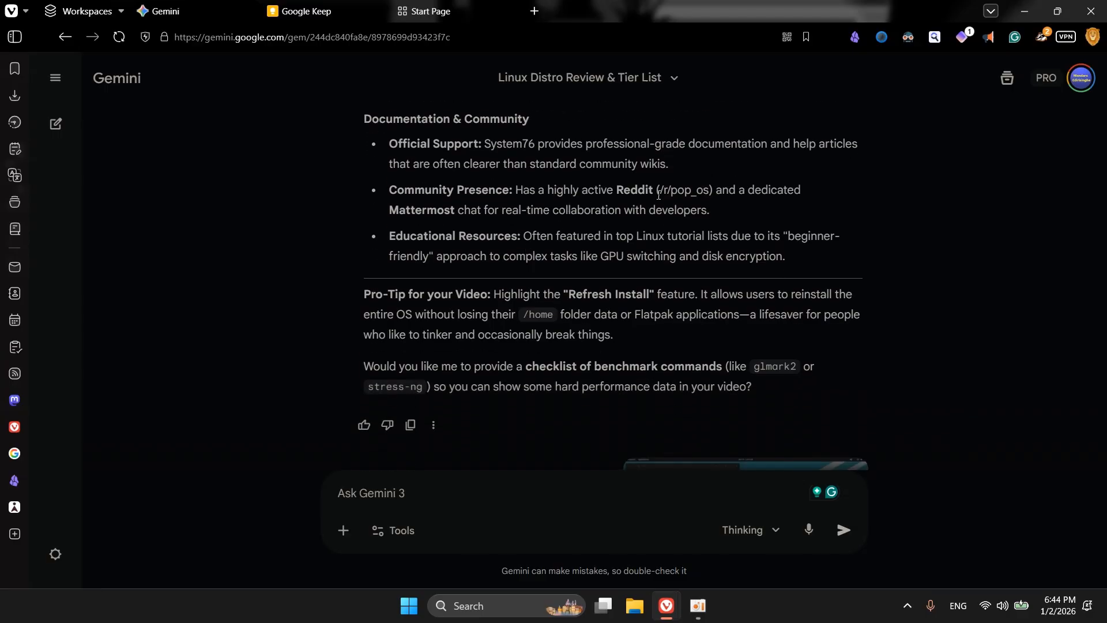
pyautogui.moveTo(661, 193); pyautogui.dragTo(709, 193)
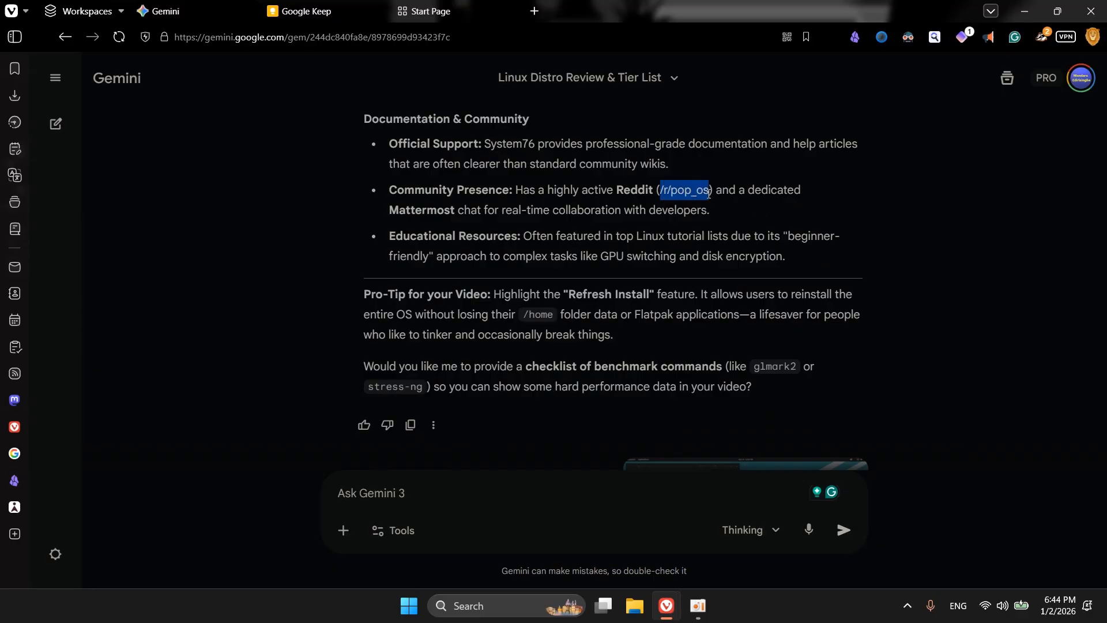
pyautogui.click(758, 212)
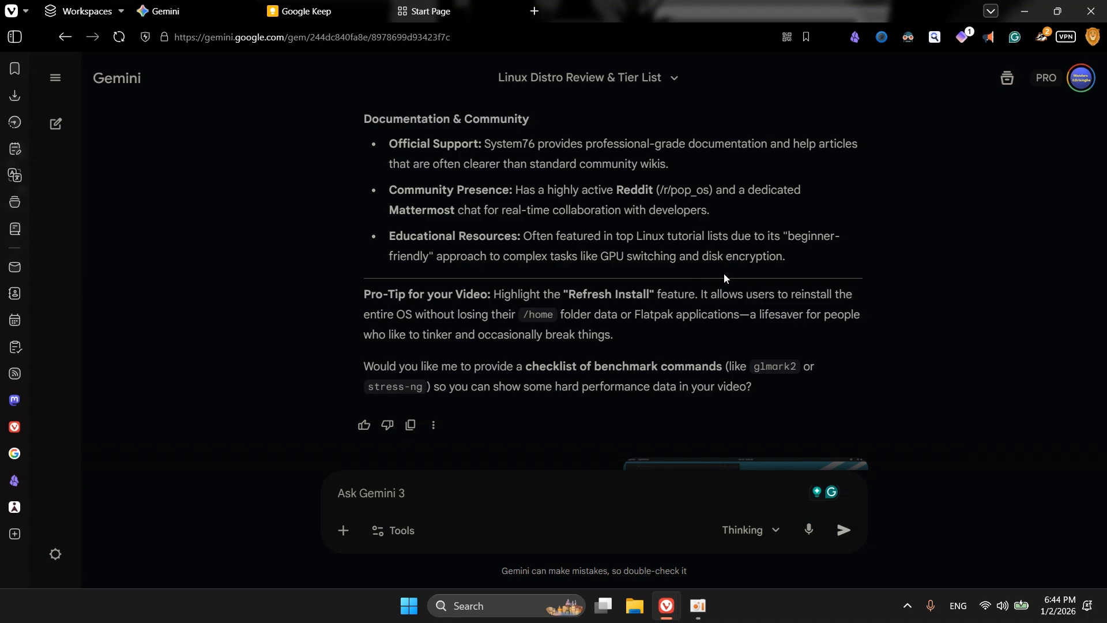
# Switch back to the Pop!_OS website and review the page from the main banner through Productivity to Yours with a Click.
pyautogui.moveTo(671, 601)
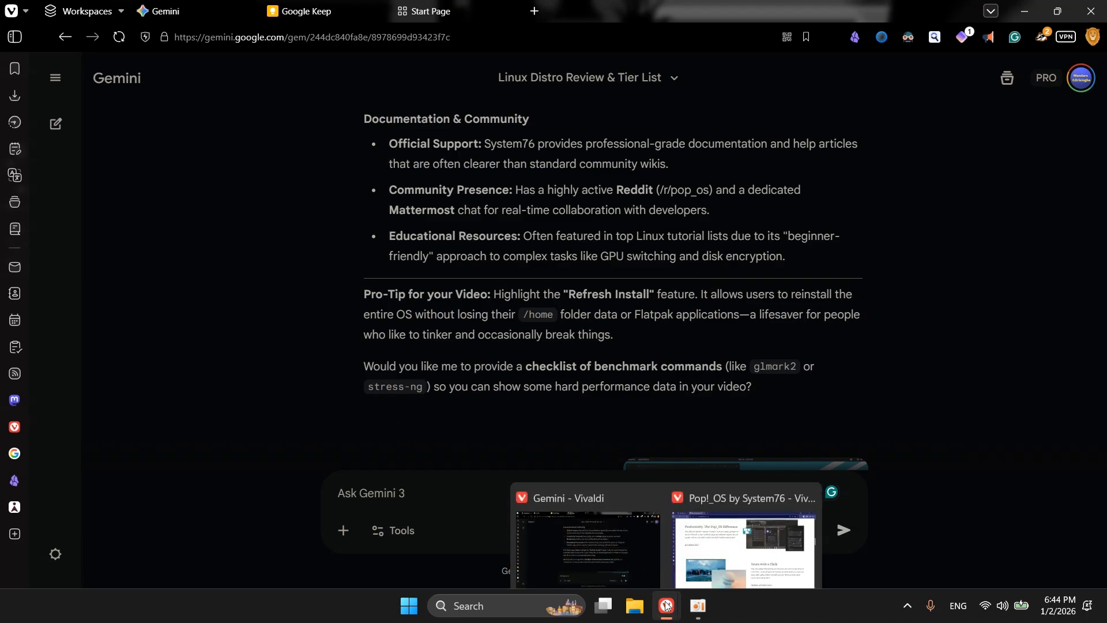
pyautogui.click(744, 533)
pyautogui.scroll(4, 774, 385)
pyautogui.scroll(10, 773, 385)
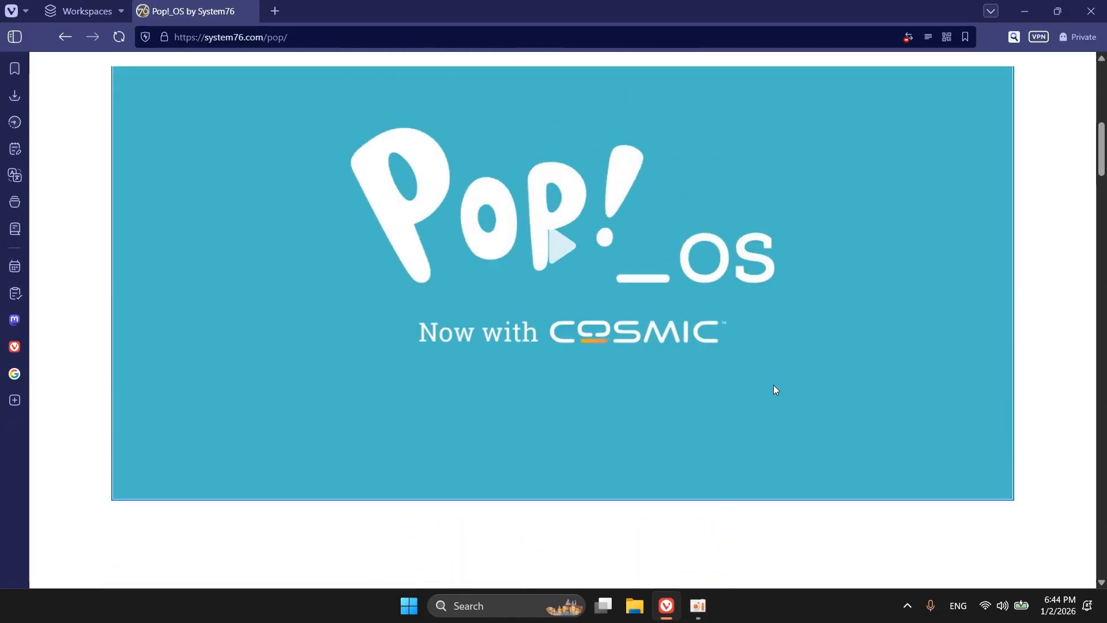
pyautogui.scroll(-3, 773, 385)
pyautogui.scroll(4, 774, 385)
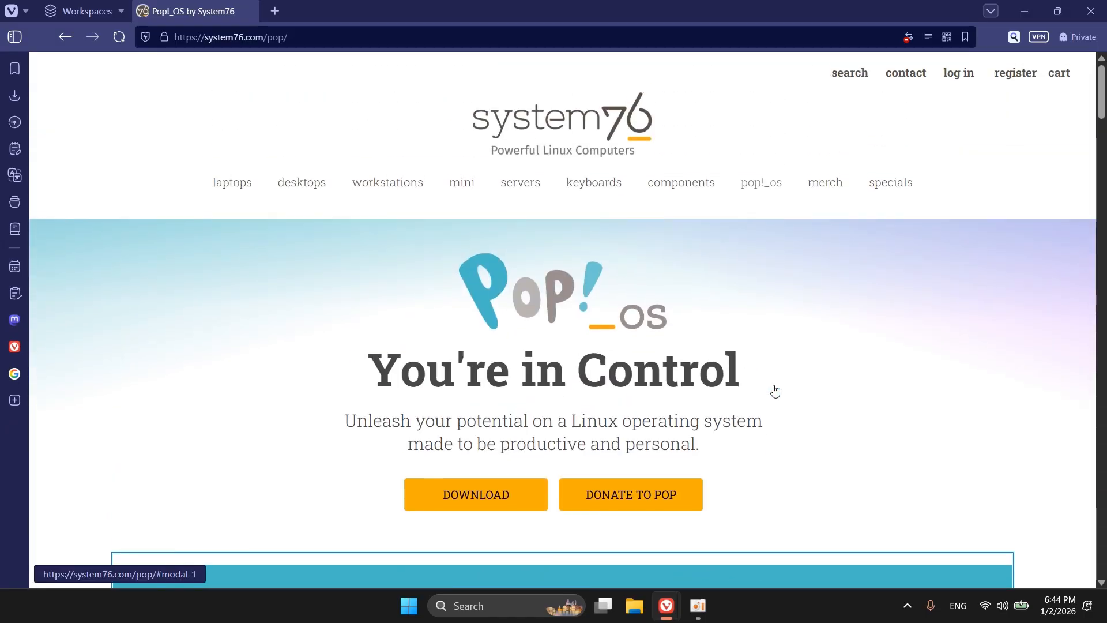
pyautogui.scroll(-5, 771, 388)
pyautogui.scroll(-10, 644, 360)
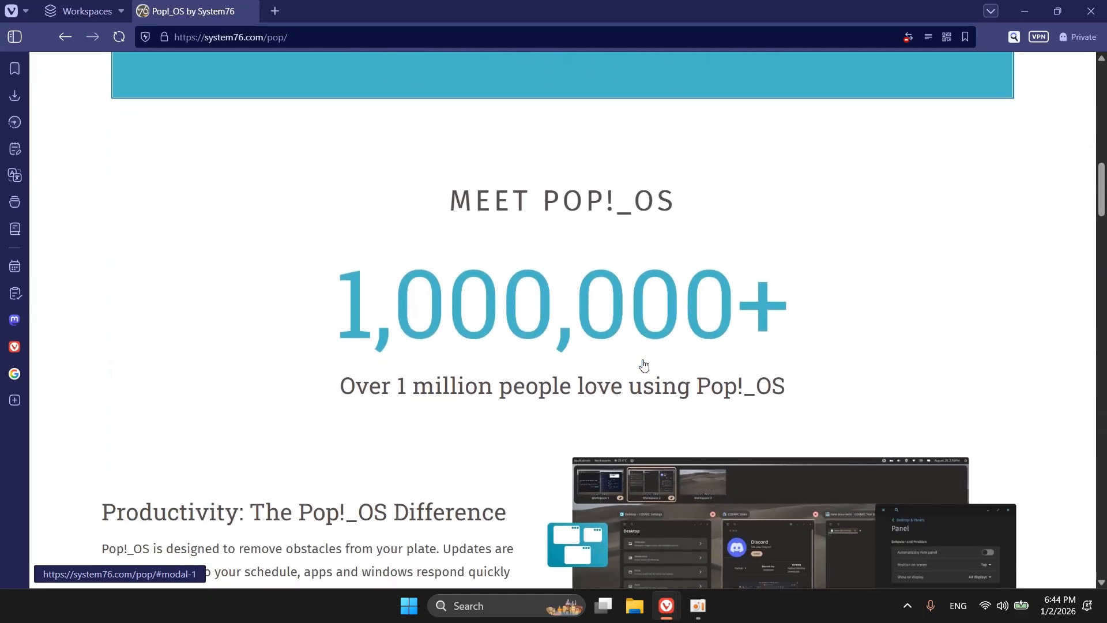
pyautogui.scroll(-4, 643, 365)
pyautogui.scroll(-3, 642, 362)
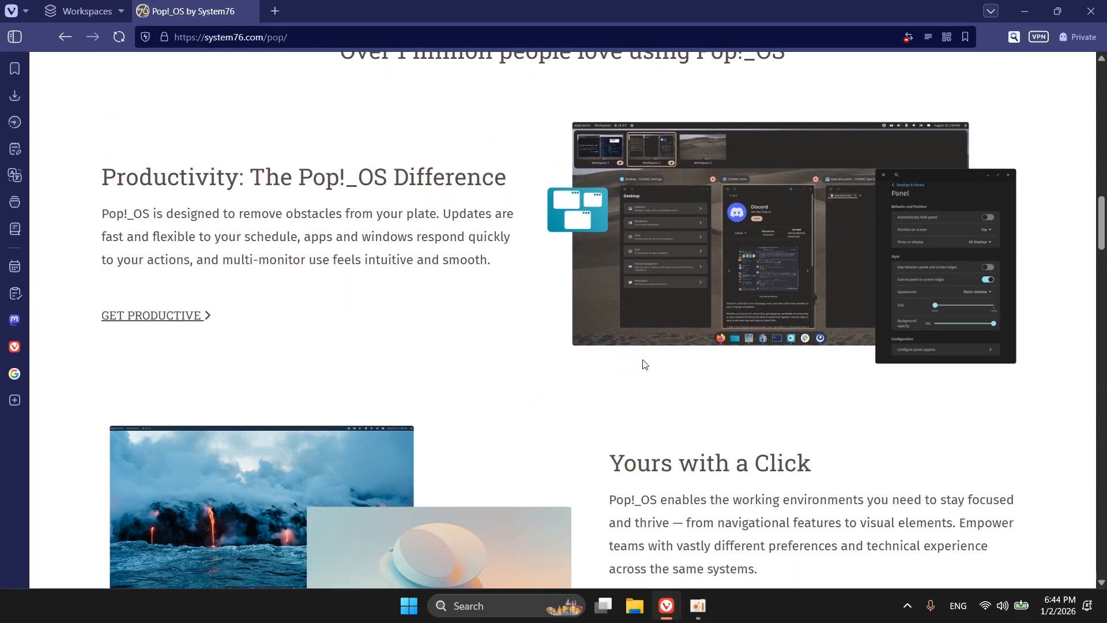
pyautogui.scroll(-2, 644, 363)
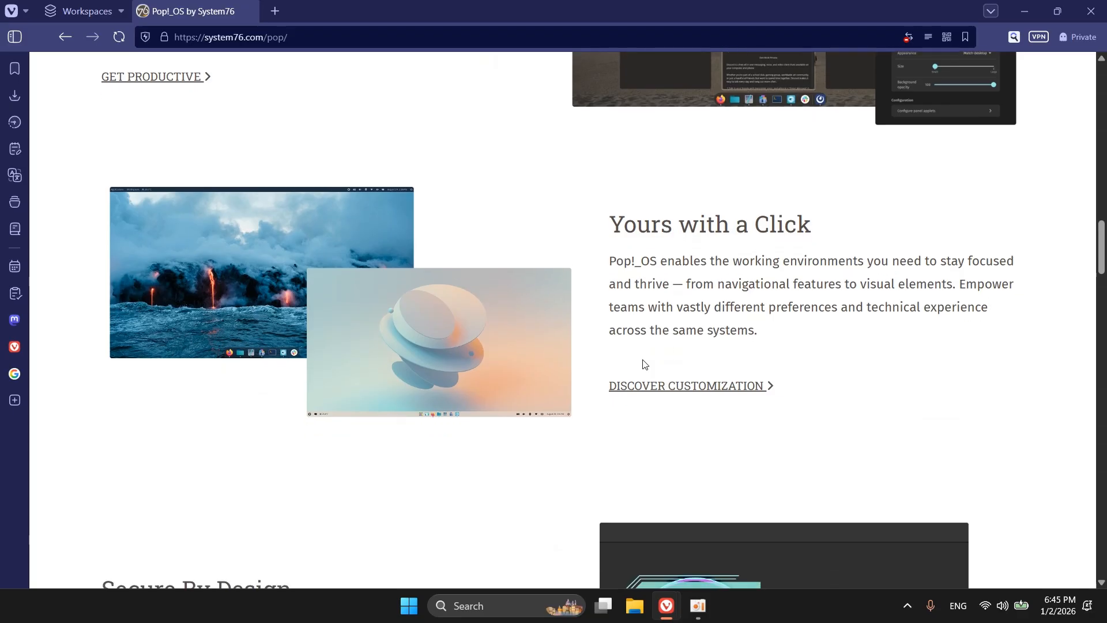
# Look through the homepage's software compatibility, System76 hardware, Additional Features, About System76 and footer sections, and return to the hardware cards.
pyautogui.scroll(-2, 656, 399)
pyautogui.scroll(-8, 657, 399)
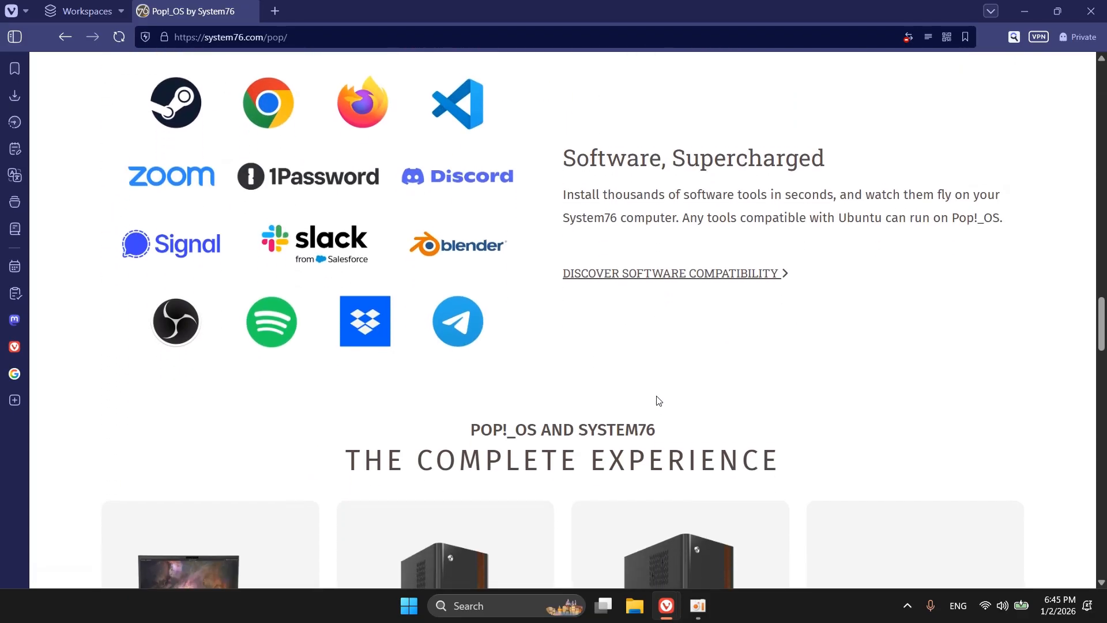
pyautogui.scroll(-3, 657, 400)
pyautogui.scroll(-10, 657, 400)
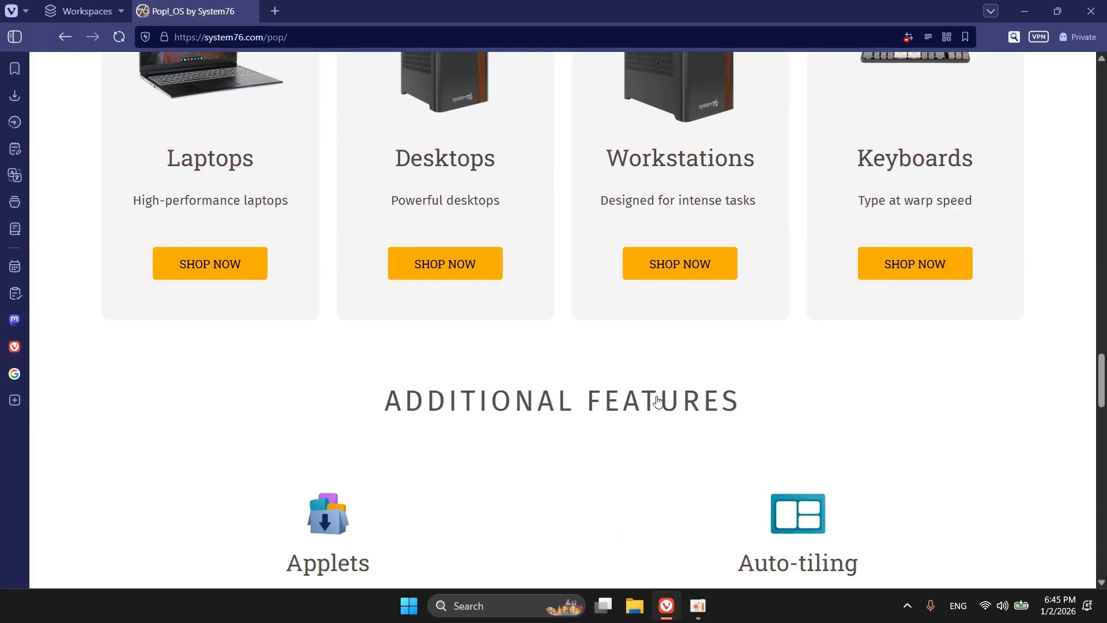
pyautogui.scroll(-7, 656, 399)
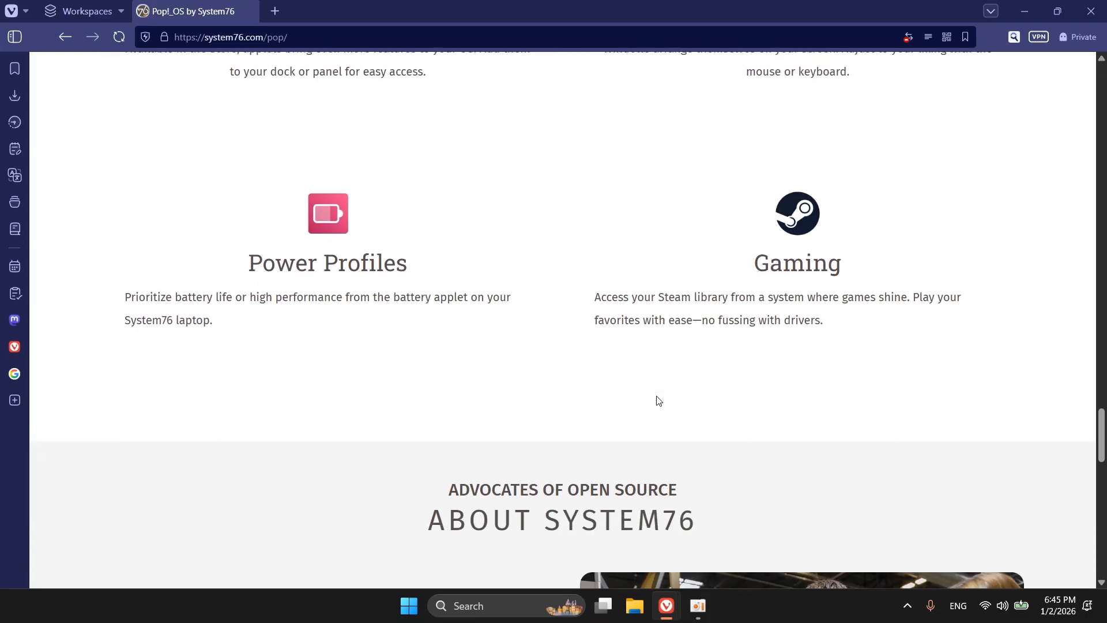
pyautogui.scroll(-10, 656, 399)
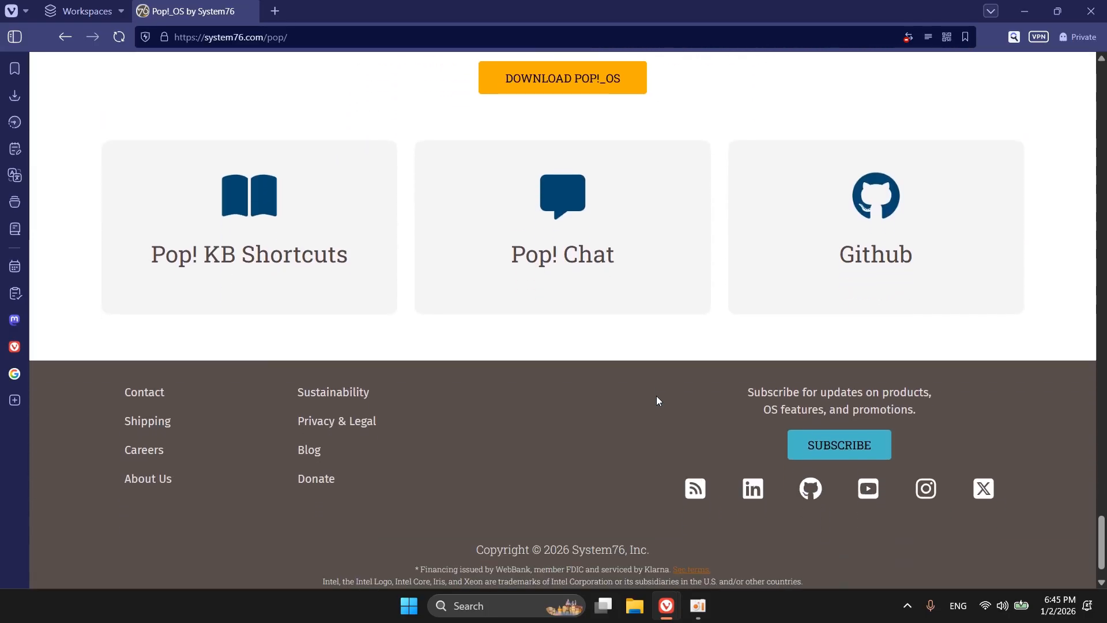
pyautogui.scroll(6, 609, 462)
pyautogui.scroll(10, 609, 462)
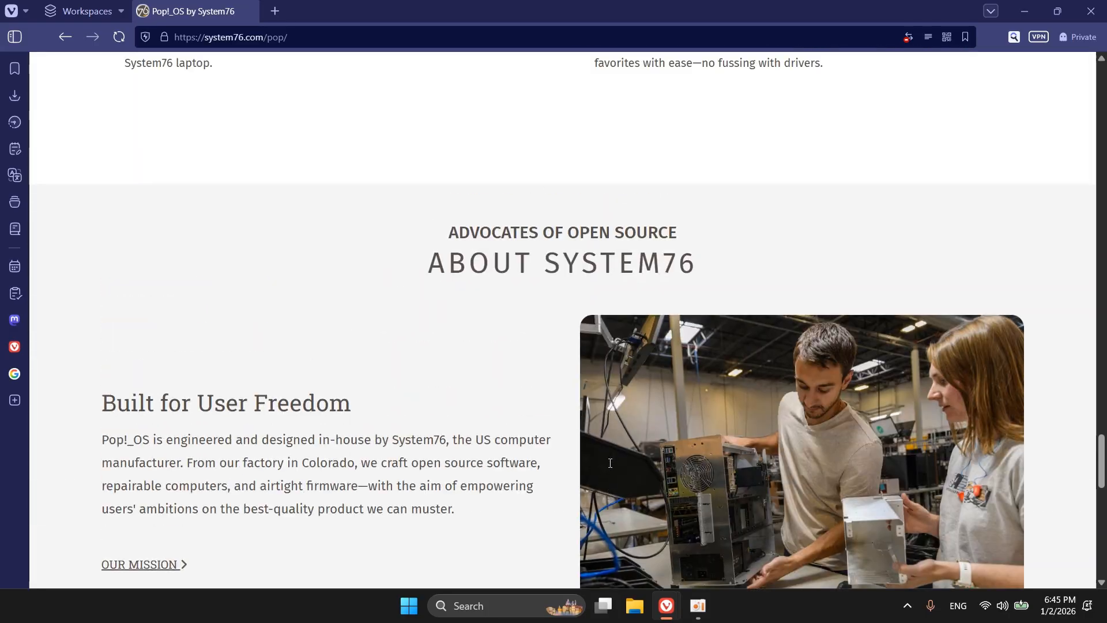
pyautogui.scroll(3, 611, 467)
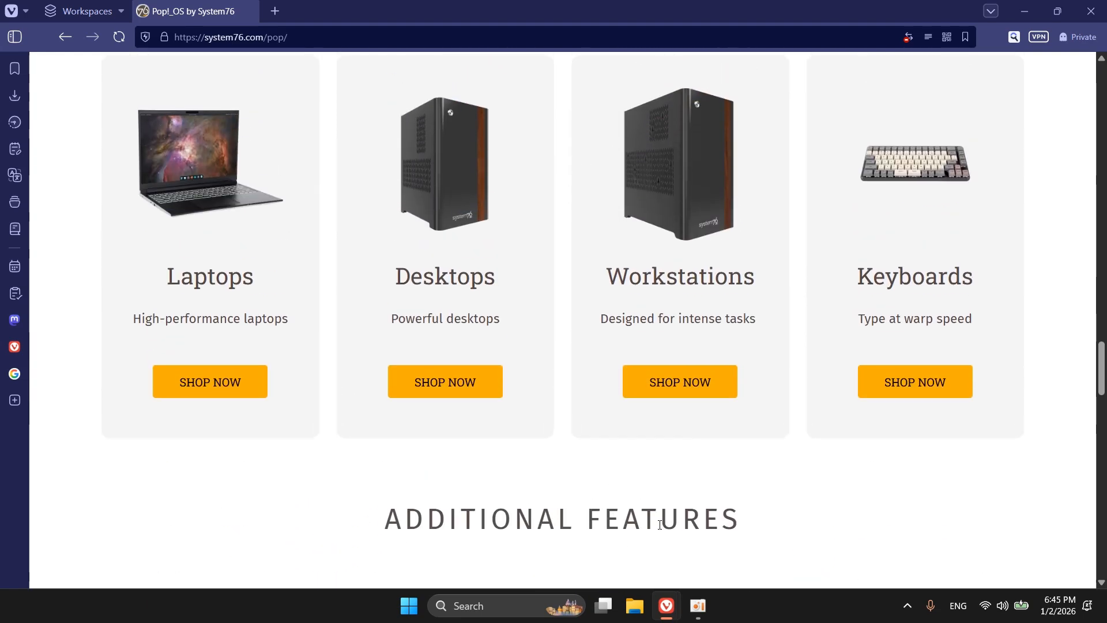
# Return to the homepage's main banner and open the Pop!_OS download page.
pyautogui.click(699, 605)
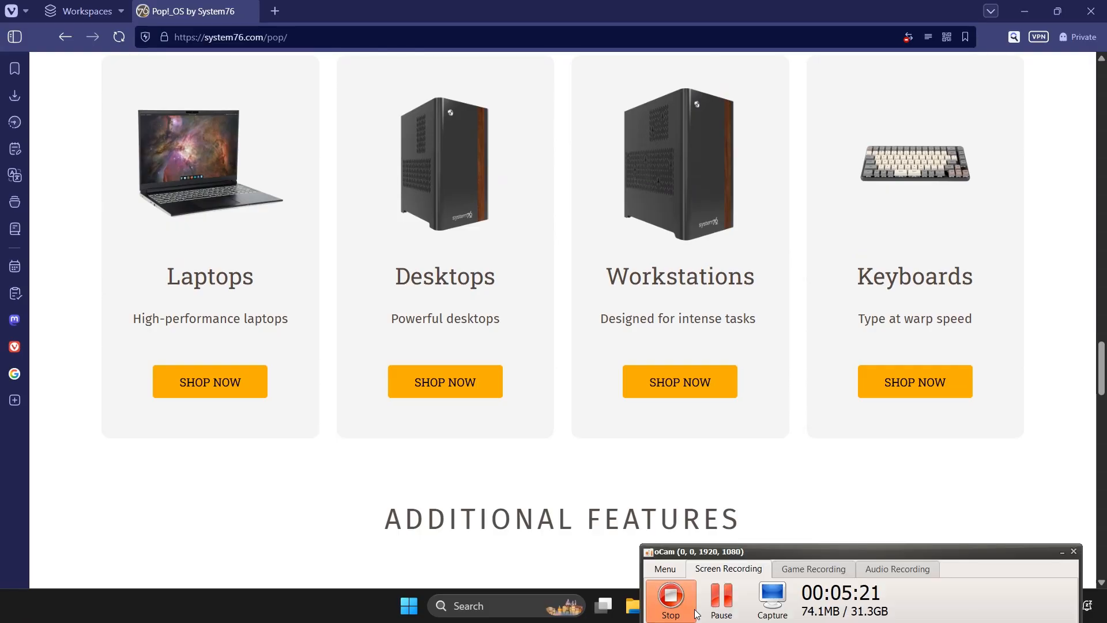
pyautogui.press('Home')
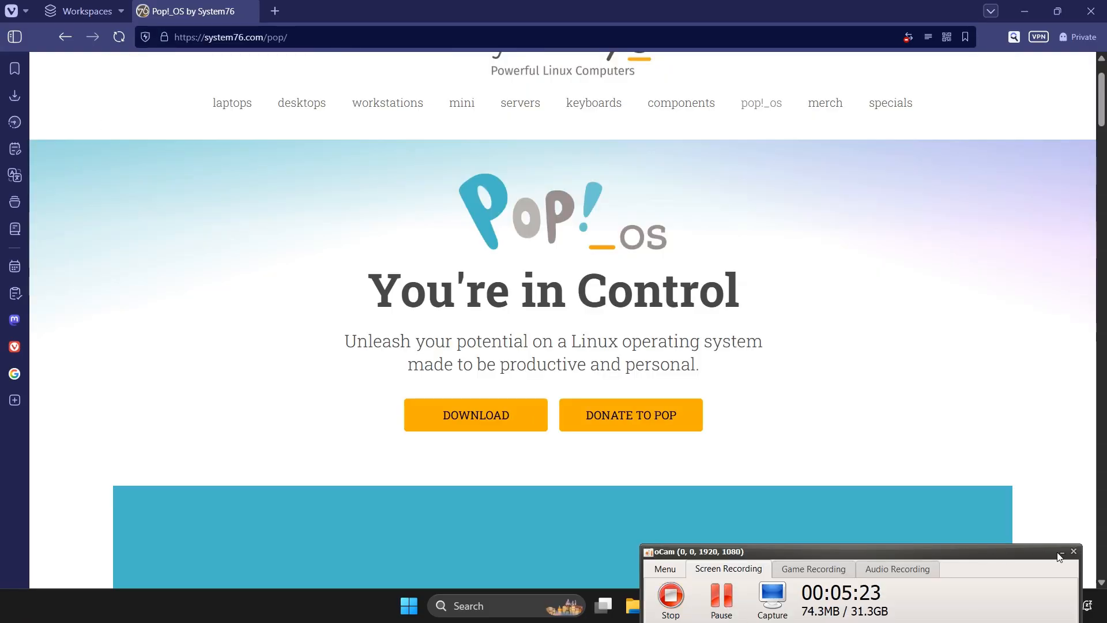
pyautogui.click(1061, 555)
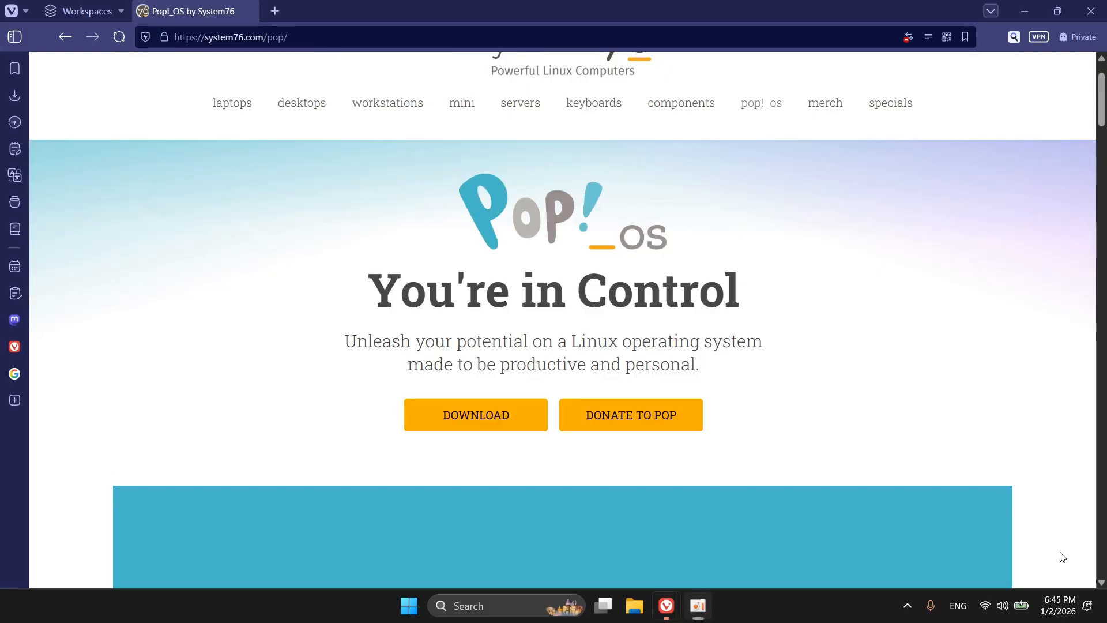
pyautogui.click(506, 425)
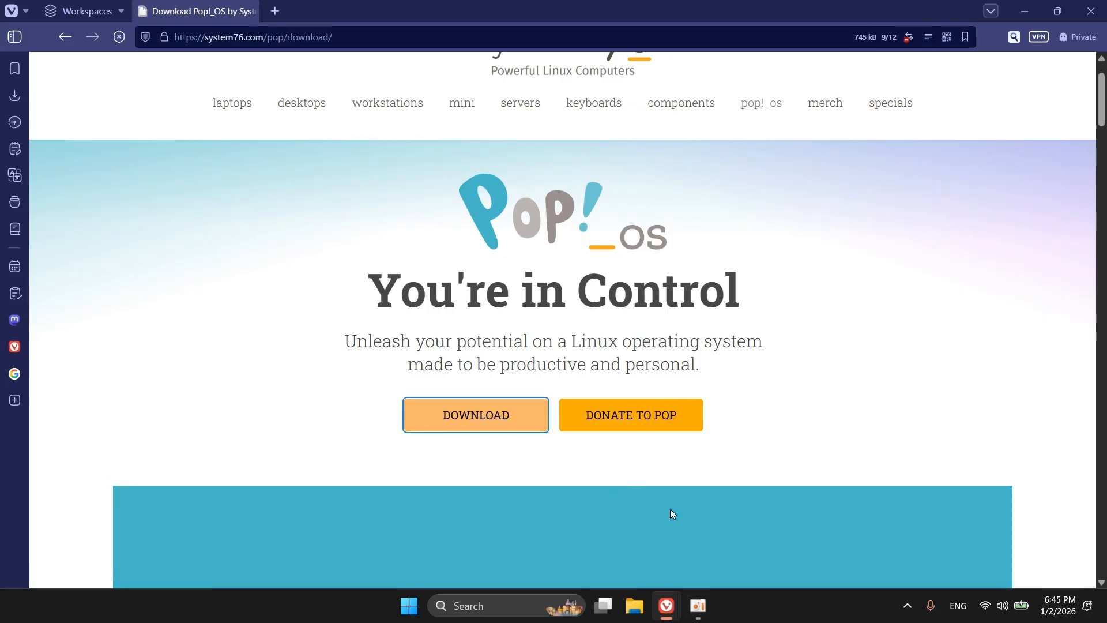
# Examine the standard, NVIDIA, ARM and ARM with NVIDIA editions of Pop!_OS 24.04 LTS, the terminal upgrade instructions and the release notes.
pyautogui.scroll(-8, 761, 400)
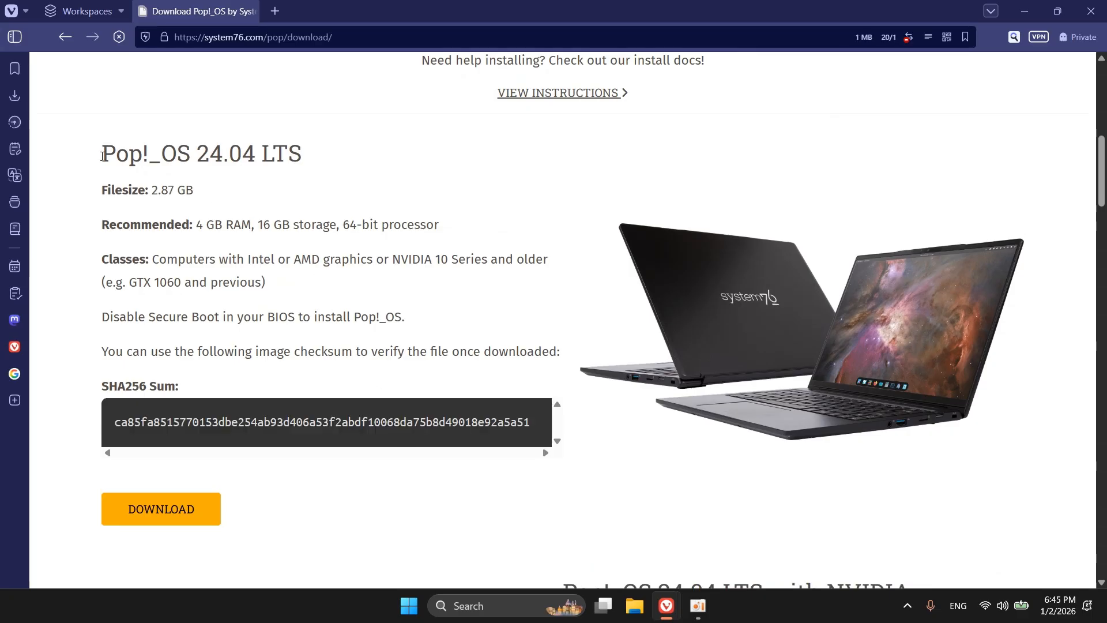
pyautogui.moveTo(101, 160); pyautogui.dragTo(317, 158)
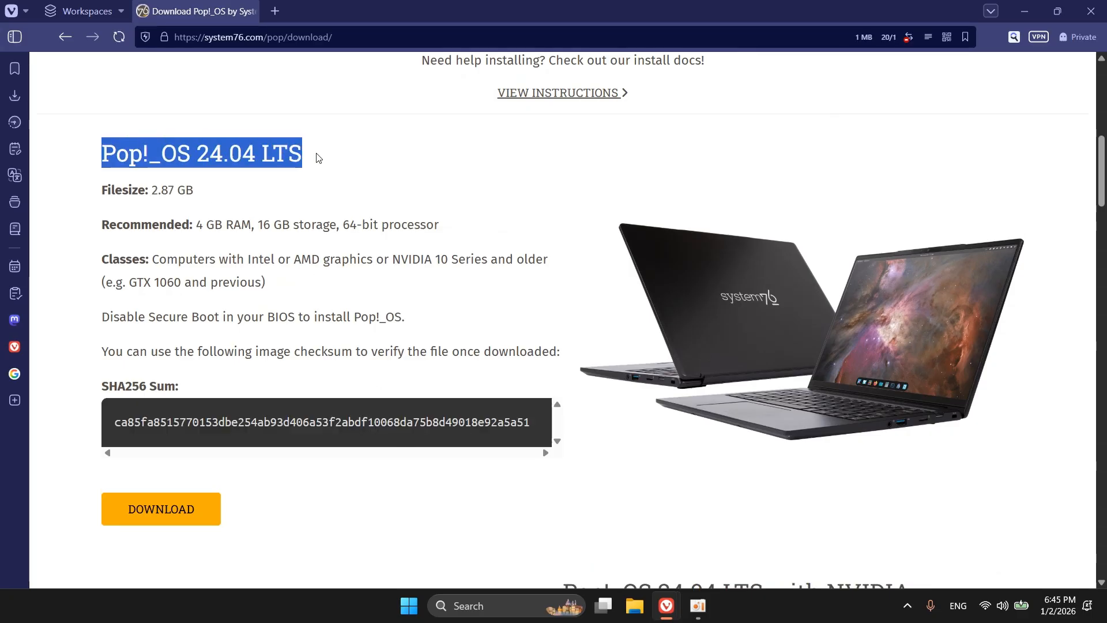
pyautogui.click(317, 158)
pyautogui.scroll(-2, 398, 186)
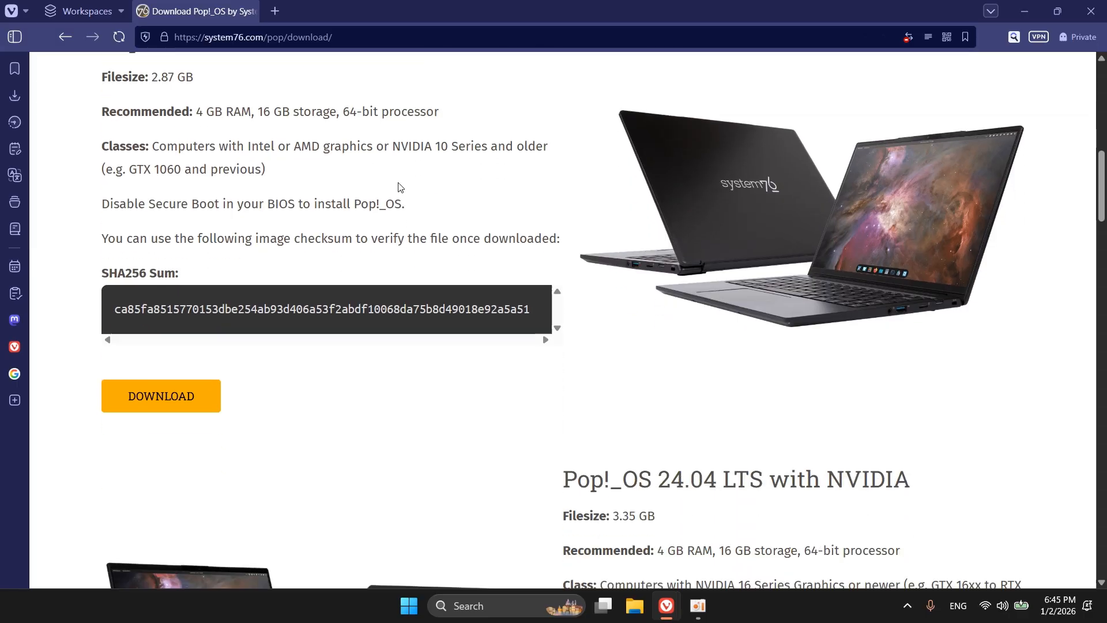
pyautogui.scroll(-3, 555, 320)
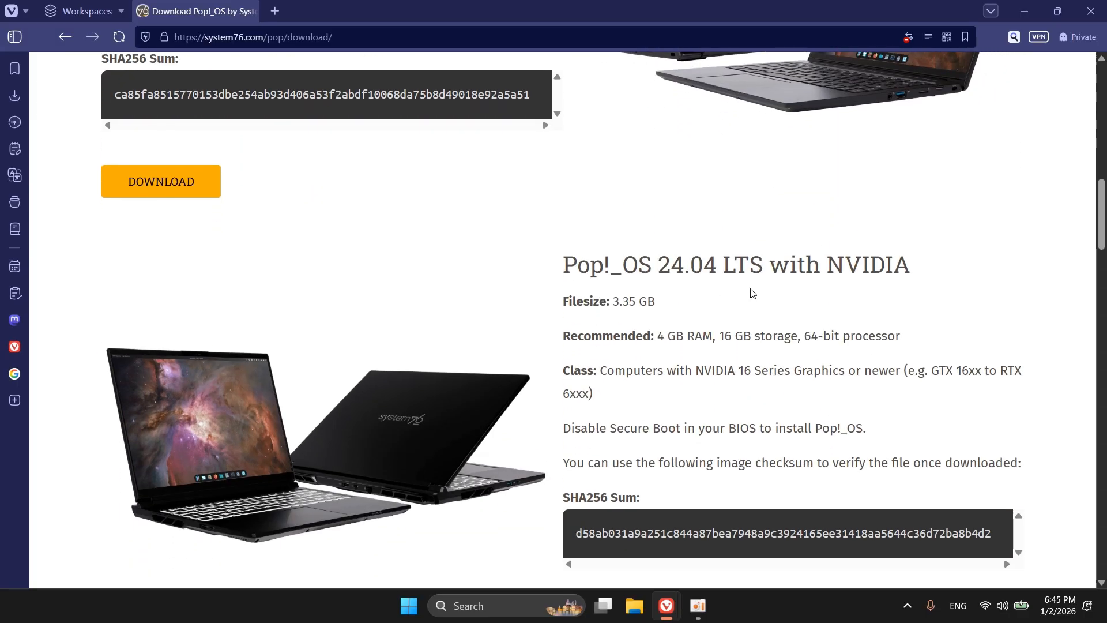
pyautogui.scroll(-8, 750, 293)
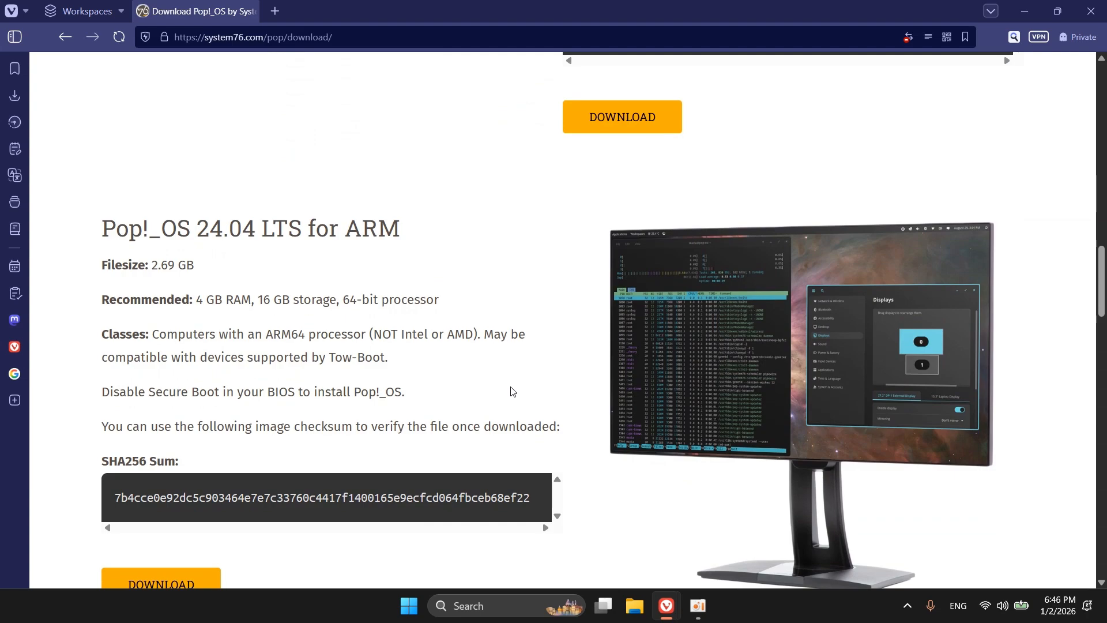
pyautogui.scroll(-5, 511, 391)
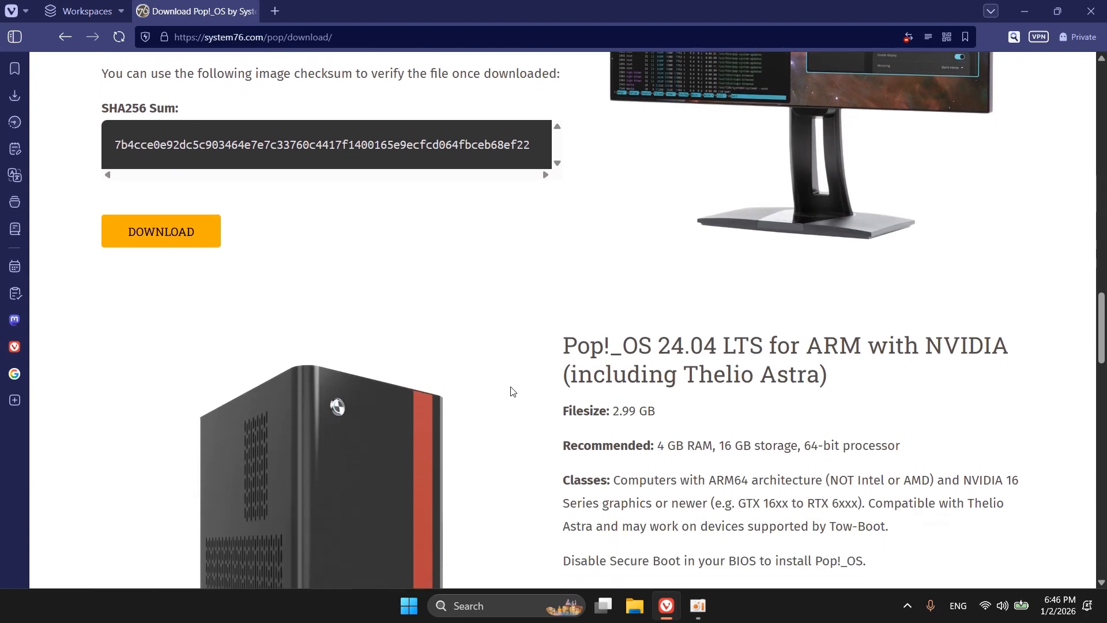
pyautogui.scroll(-12, 511, 392)
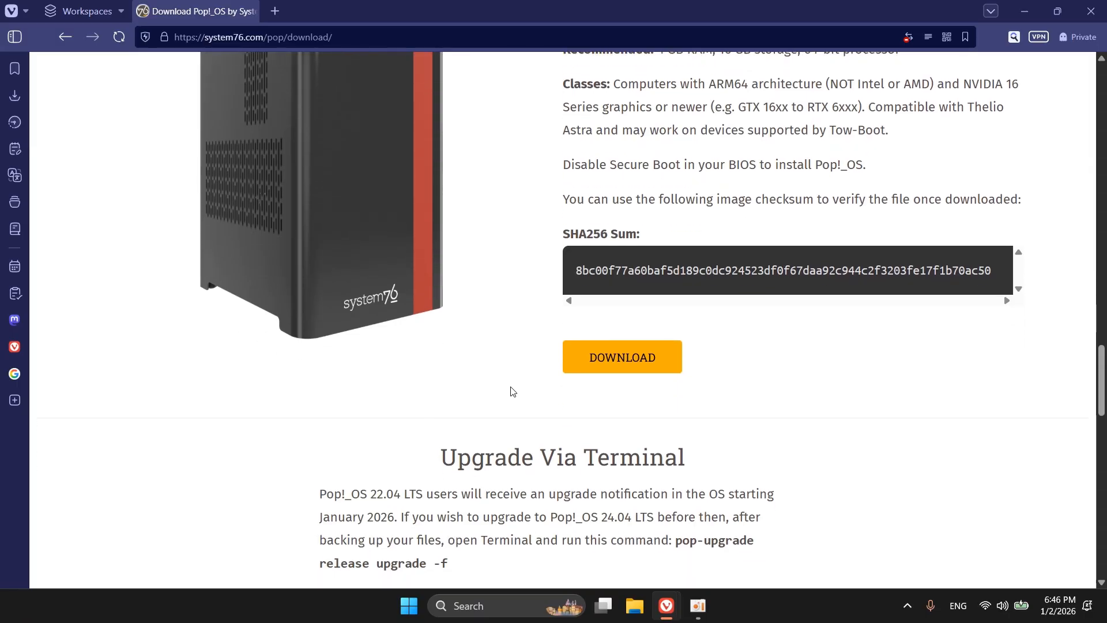
pyautogui.scroll(-1, 511, 391)
pyautogui.scroll(1, 511, 392)
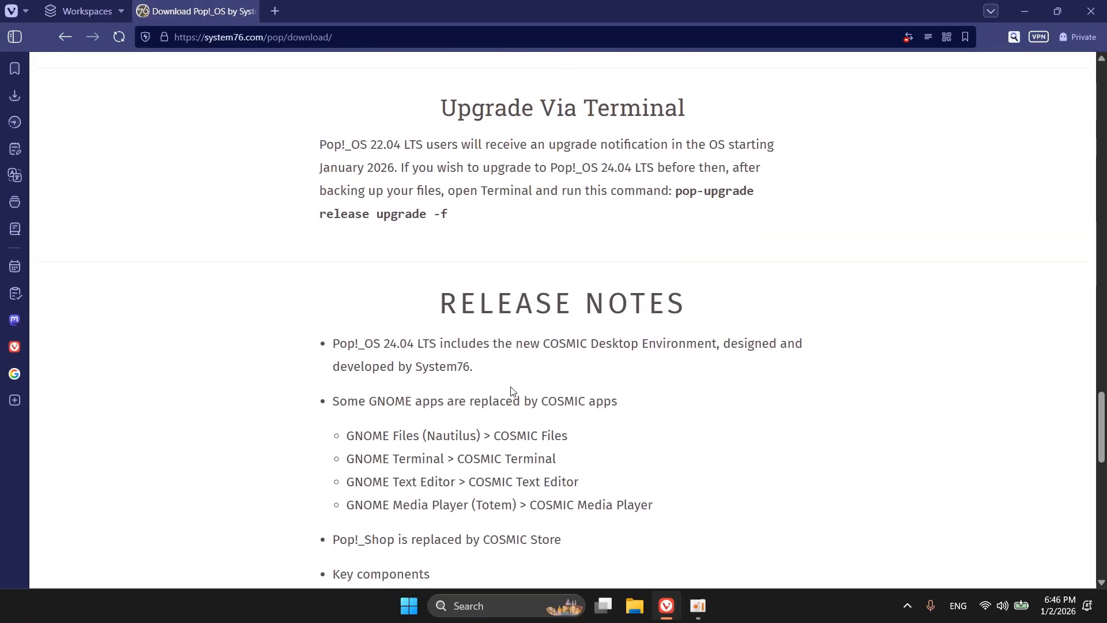
# Go back to the standard Pop!_OS 24.04 LTS edition, highlight its heading, and compare its requirements with the NVIDIA edition.
pyautogui.scroll(20, 511, 392)
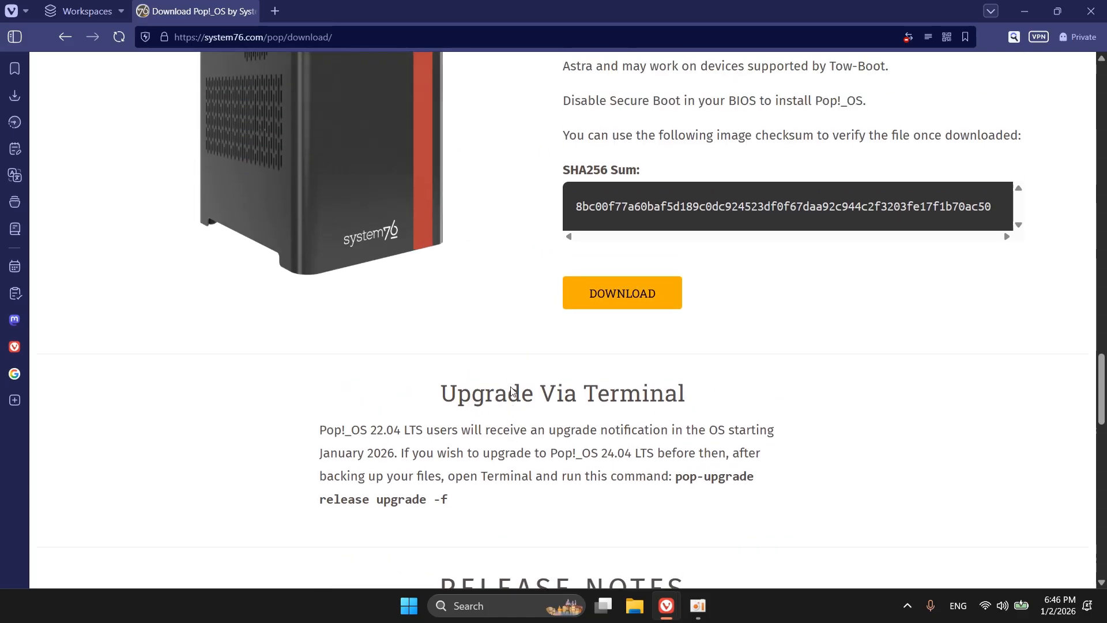
pyautogui.scroll(3, 510, 391)
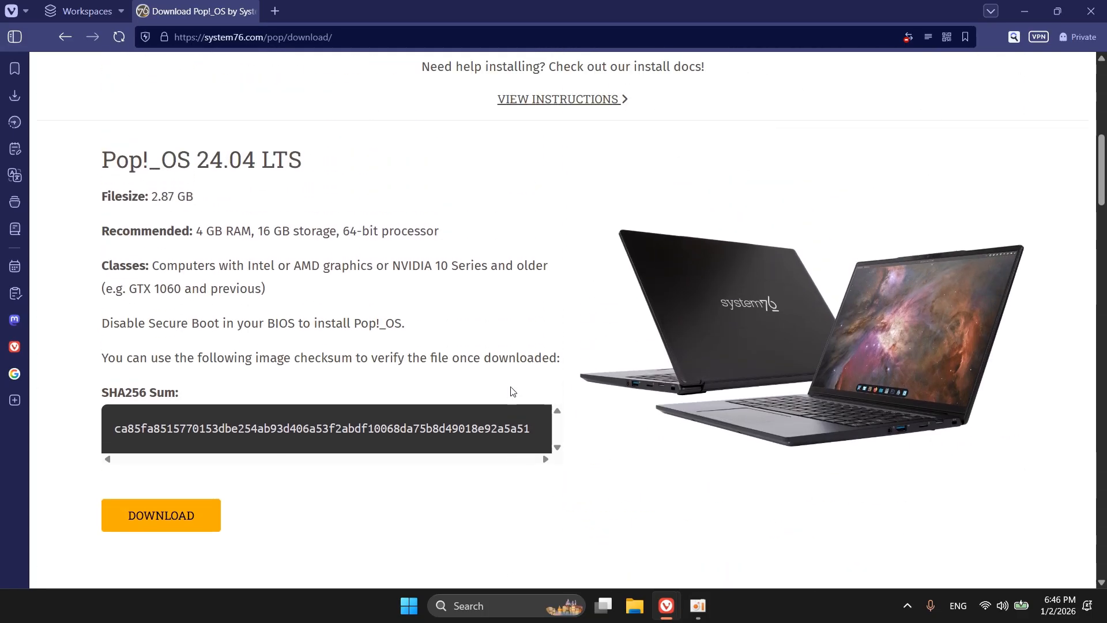
pyautogui.scroll(1, 511, 392)
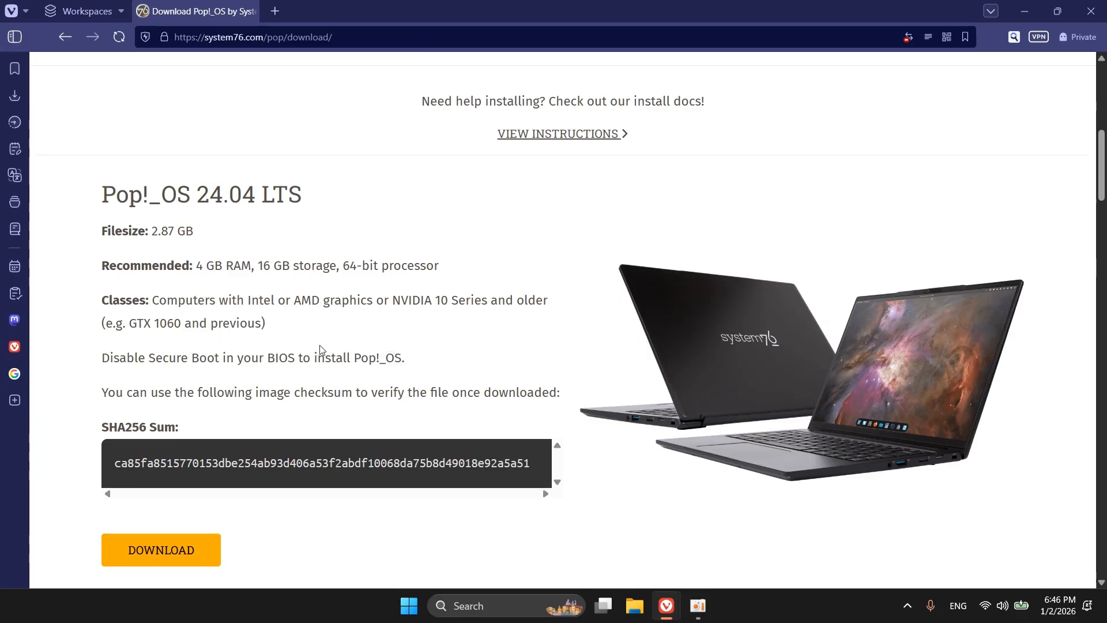
pyautogui.moveTo(101, 195); pyautogui.dragTo(317, 201)
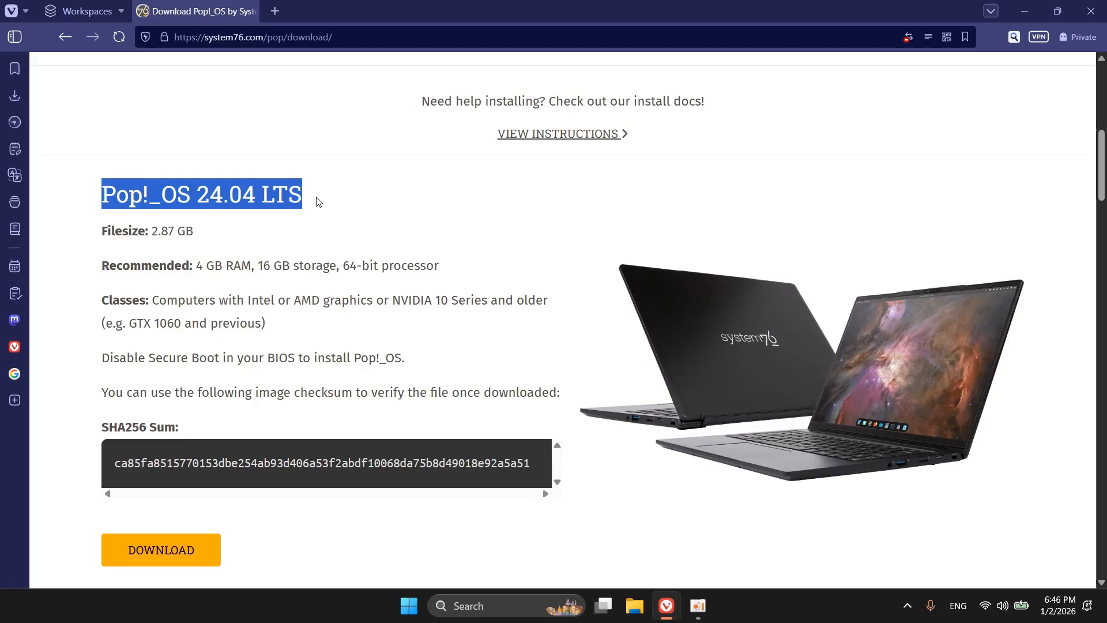
pyautogui.click(317, 201)
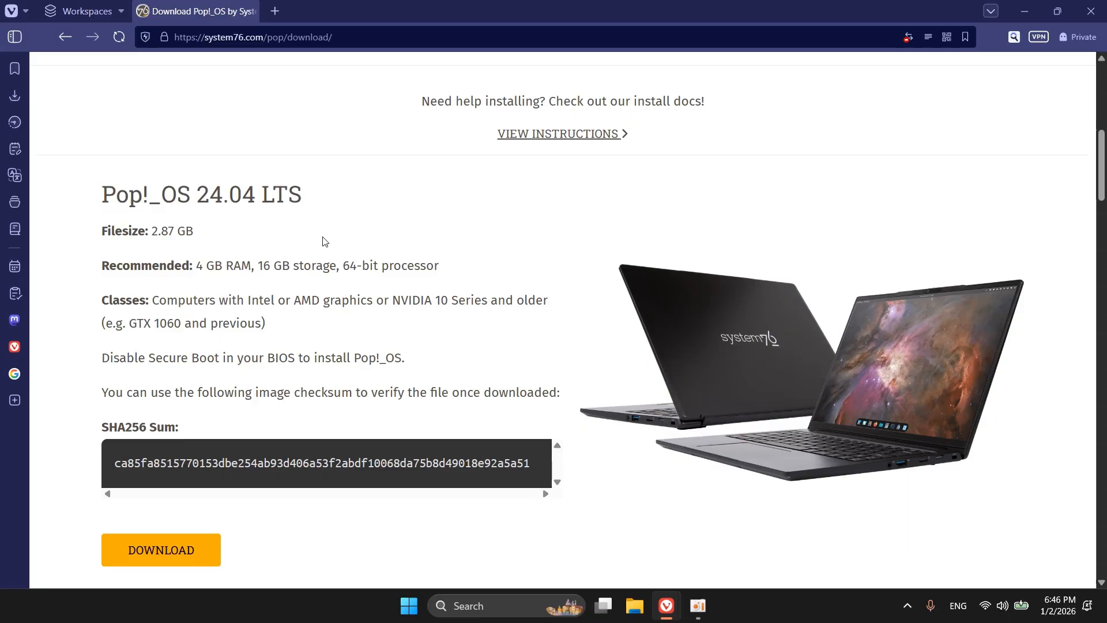
pyautogui.scroll(-4, 322, 237)
pyautogui.scroll(-5, 323, 238)
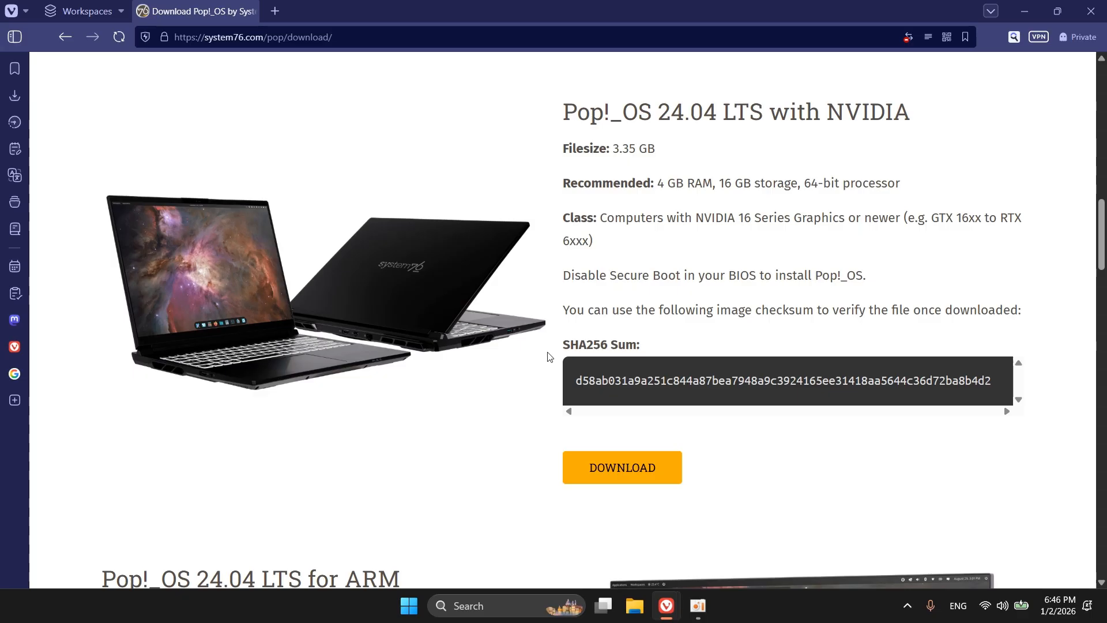
# Look over the NVIDIA and ARM editions and the release notes, and return to the terminal upgrade instructions.
pyautogui.scroll(6, 548, 356)
pyautogui.scroll(-15, 548, 356)
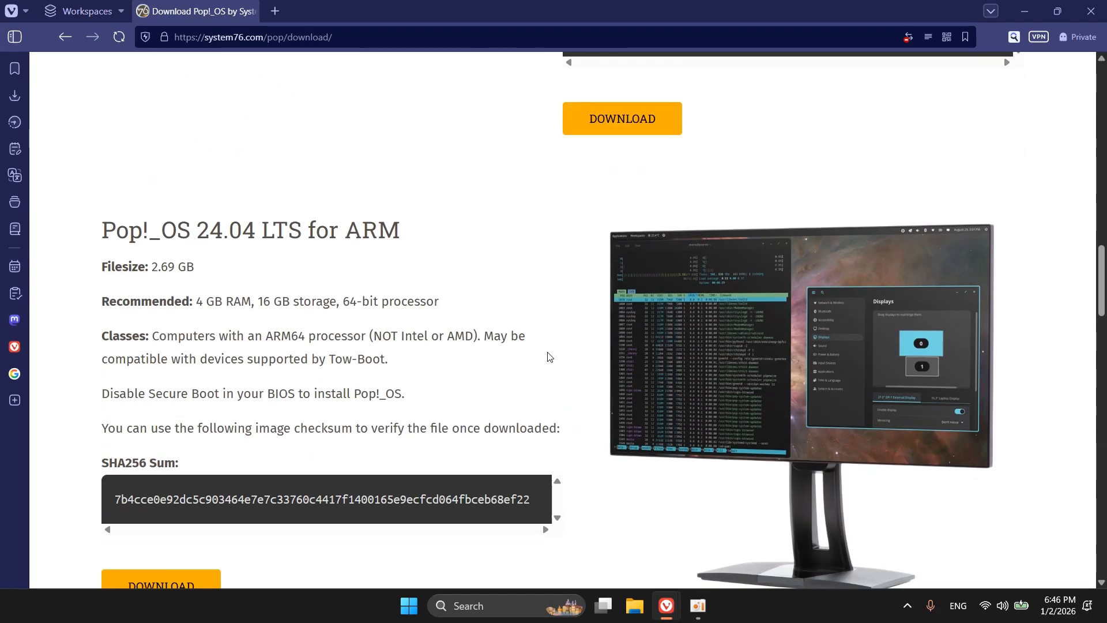
pyautogui.scroll(-15, 548, 357)
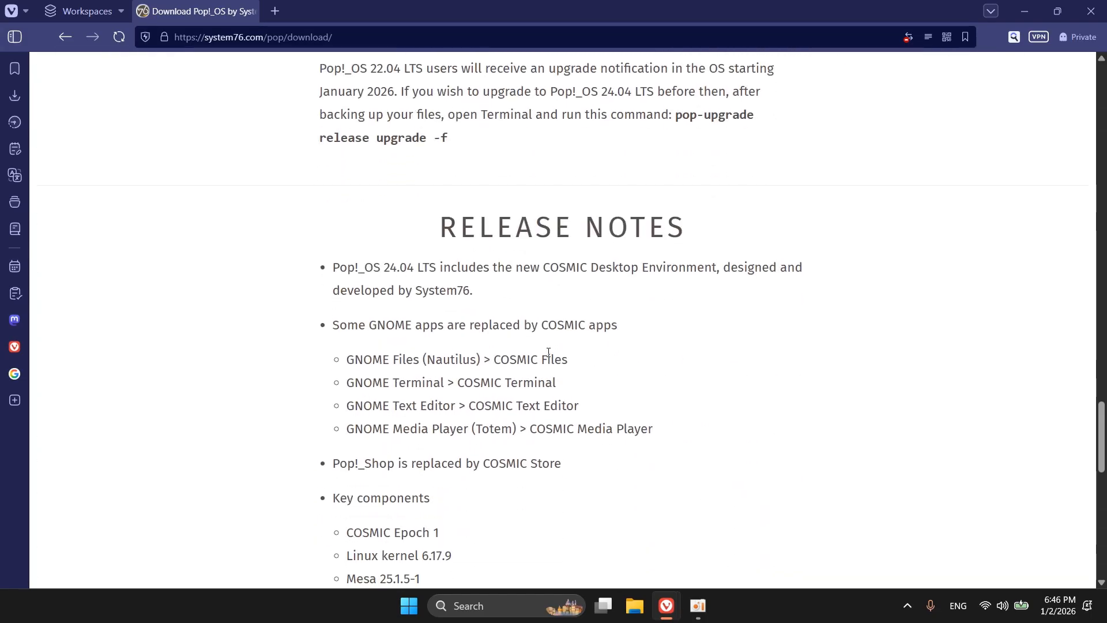
pyautogui.scroll(-1, 548, 357)
pyautogui.scroll(-15, 444, 385)
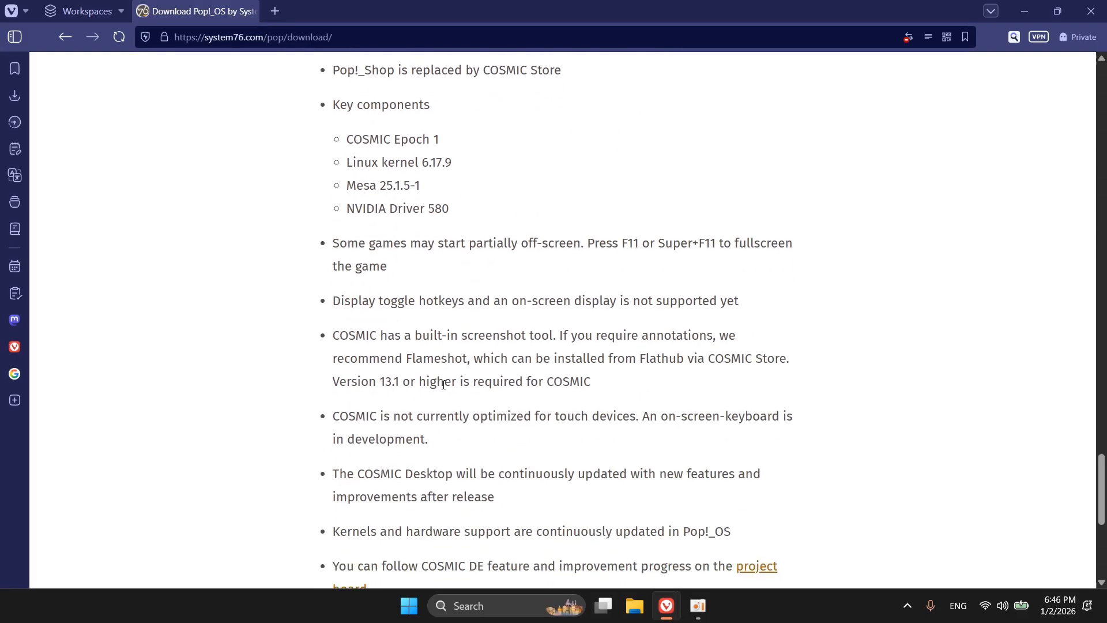
pyautogui.scroll(18, 443, 385)
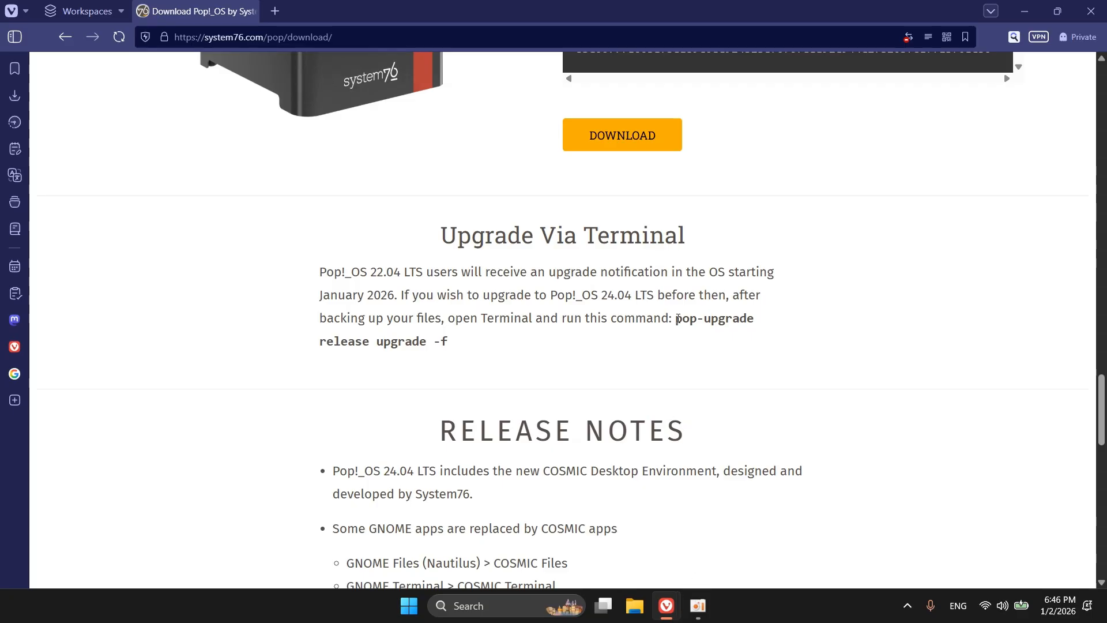
# Highlight the pop-upgrade command and the Upgrade Via Terminal heading in the upgrade instructions.
pyautogui.moveTo(676, 319); pyautogui.dragTo(709, 351)
pyautogui.click(709, 351)
pyautogui.moveTo(585, 319); pyautogui.dragTo(620, 354)
pyautogui.click(620, 353)
pyautogui.moveTo(439, 235); pyautogui.dragTo(629, 237)
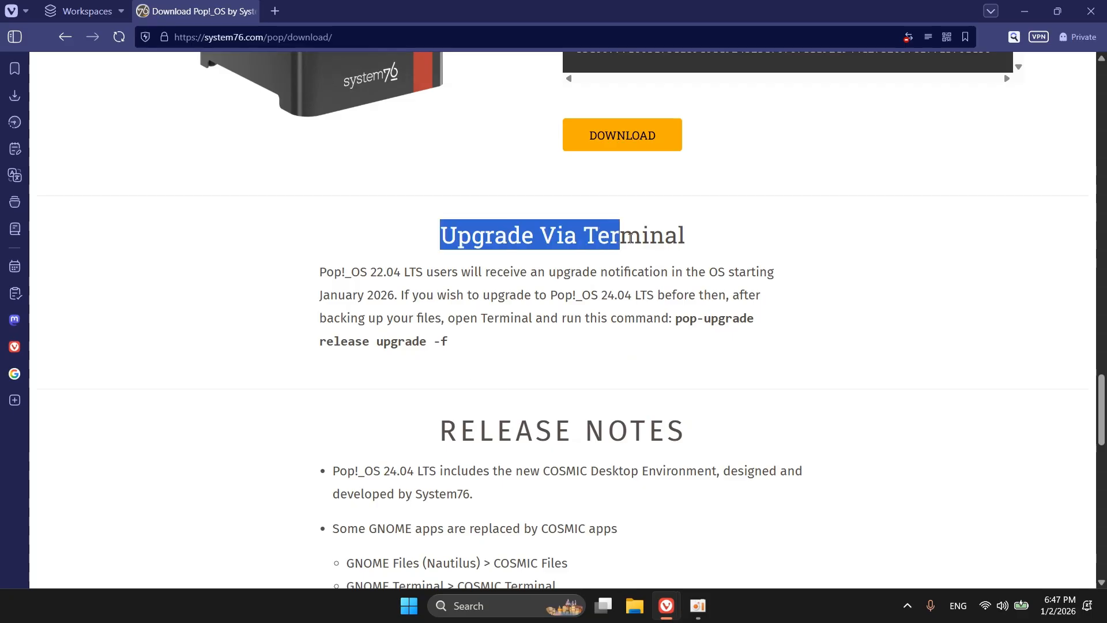
pyautogui.click(659, 264)
# Read the release notes on COSMIC app replacements and key components, and go back to the terminal upgrade section.
pyautogui.scroll(-1, 712, 319)
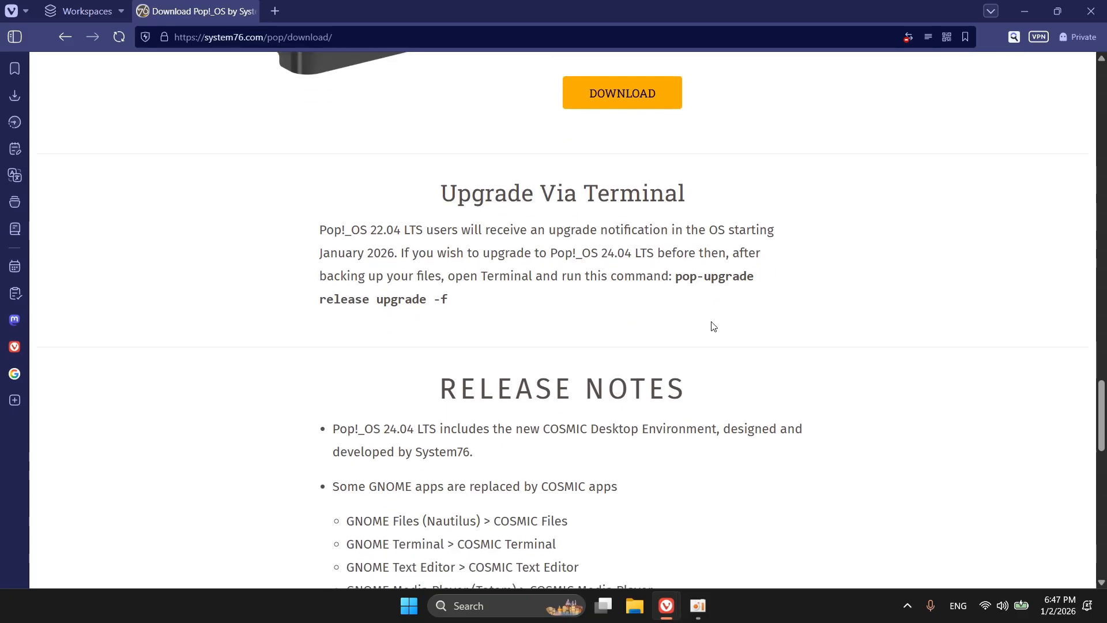
pyautogui.scroll(-3, 708, 397)
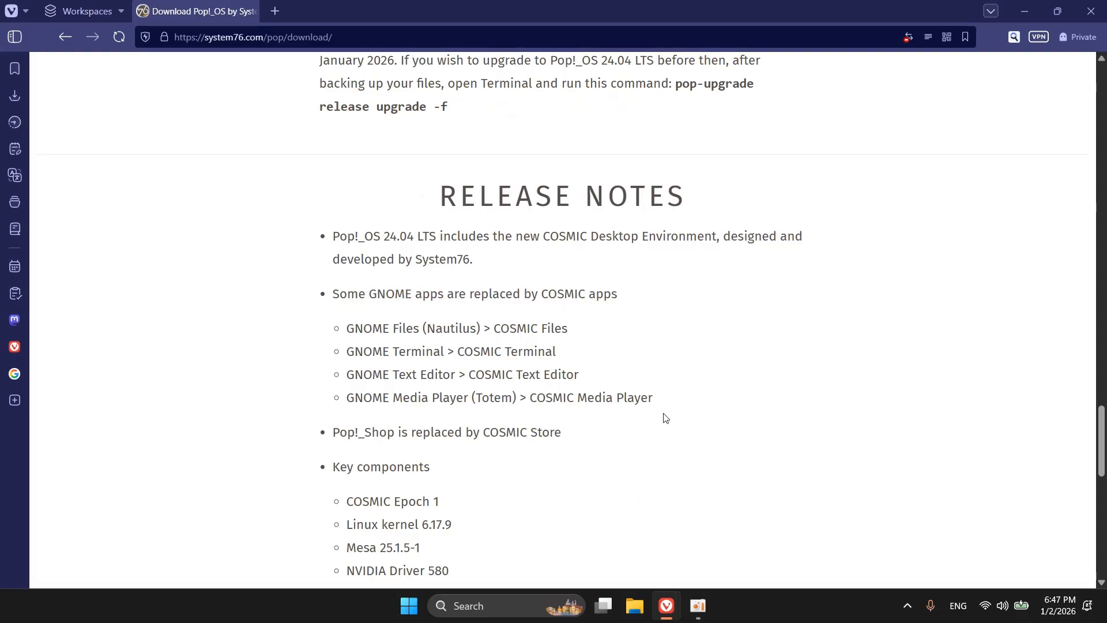
pyautogui.scroll(4, 666, 418)
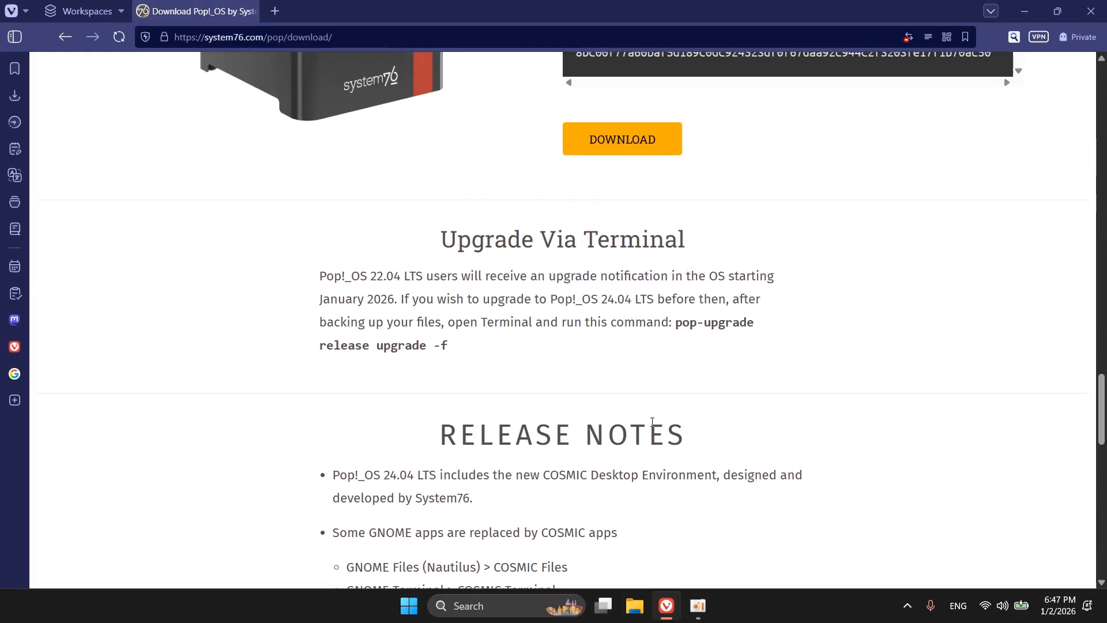
pyautogui.scroll(-1, 652, 422)
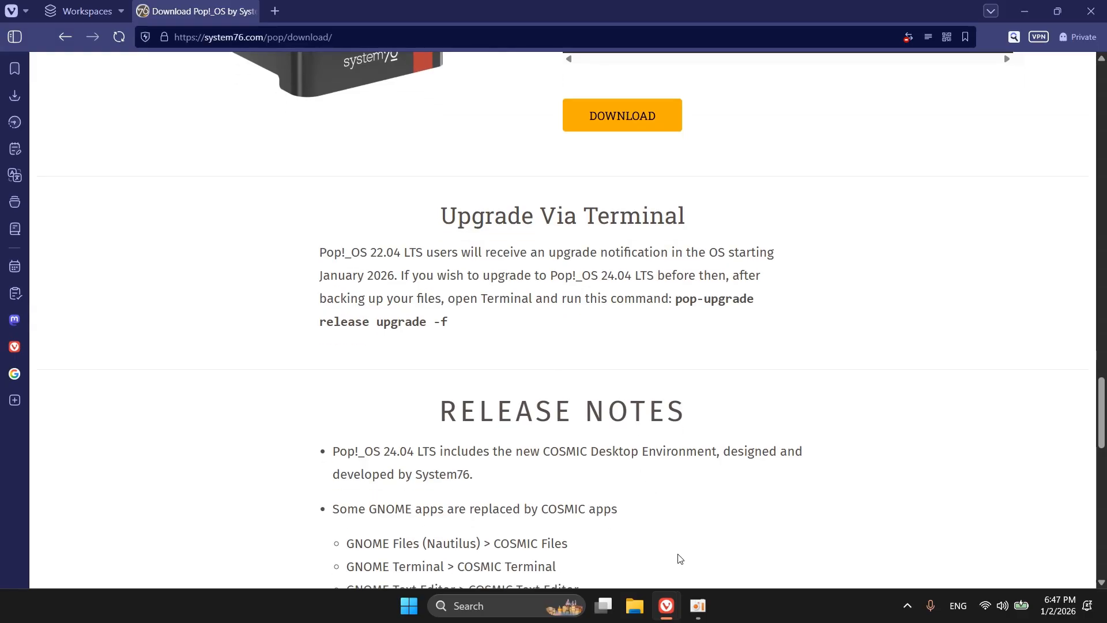
pyautogui.moveTo(667, 618)
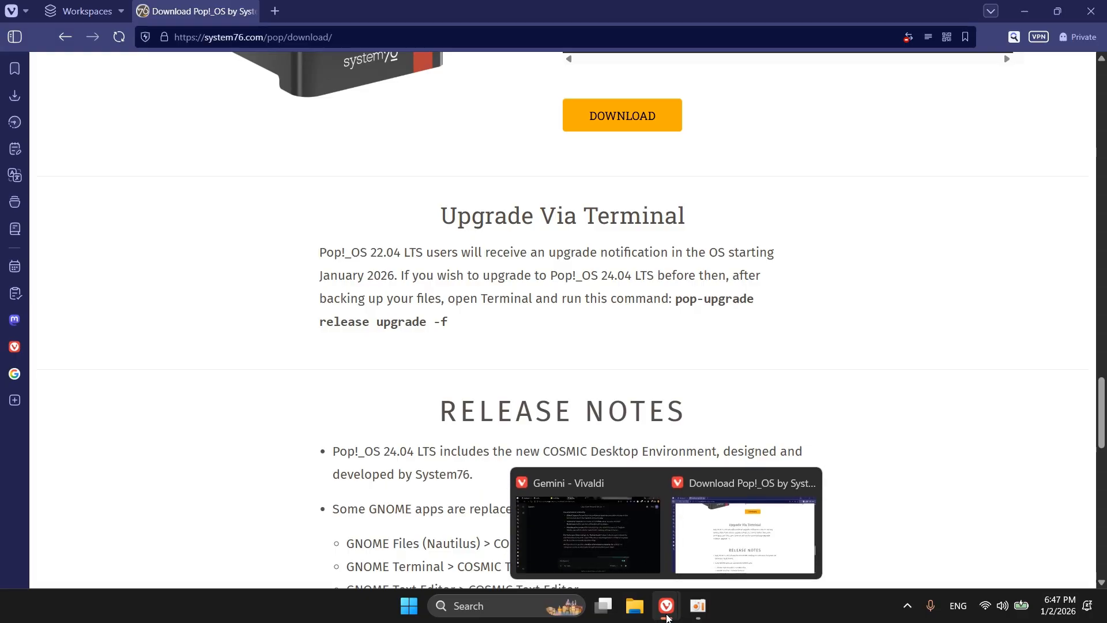
pyautogui.click(697, 599)
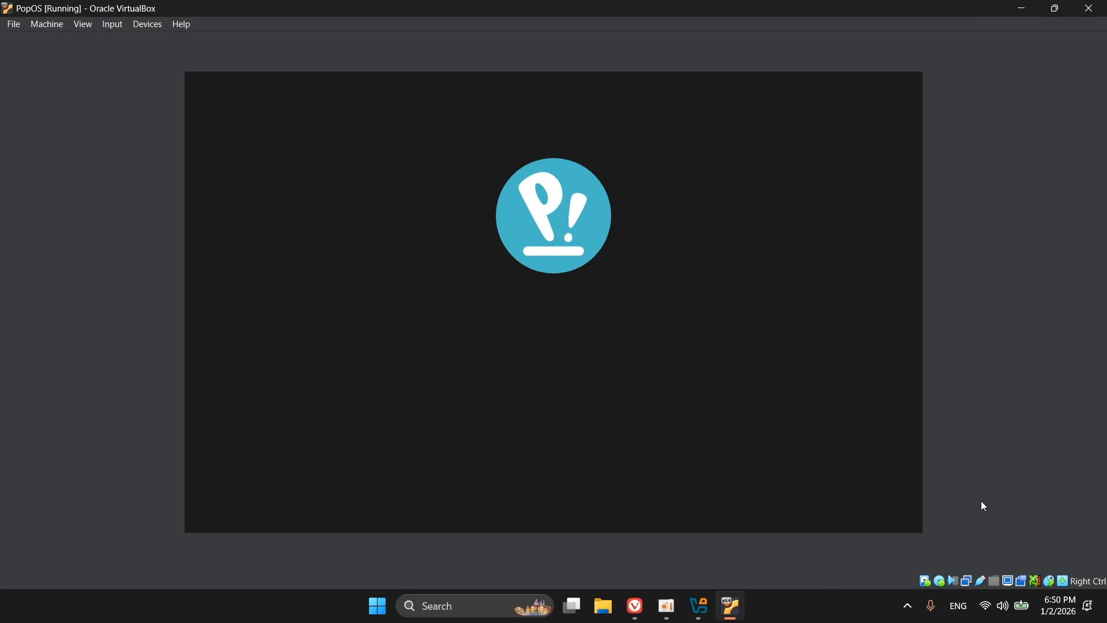
pyautogui.click(671, 615)
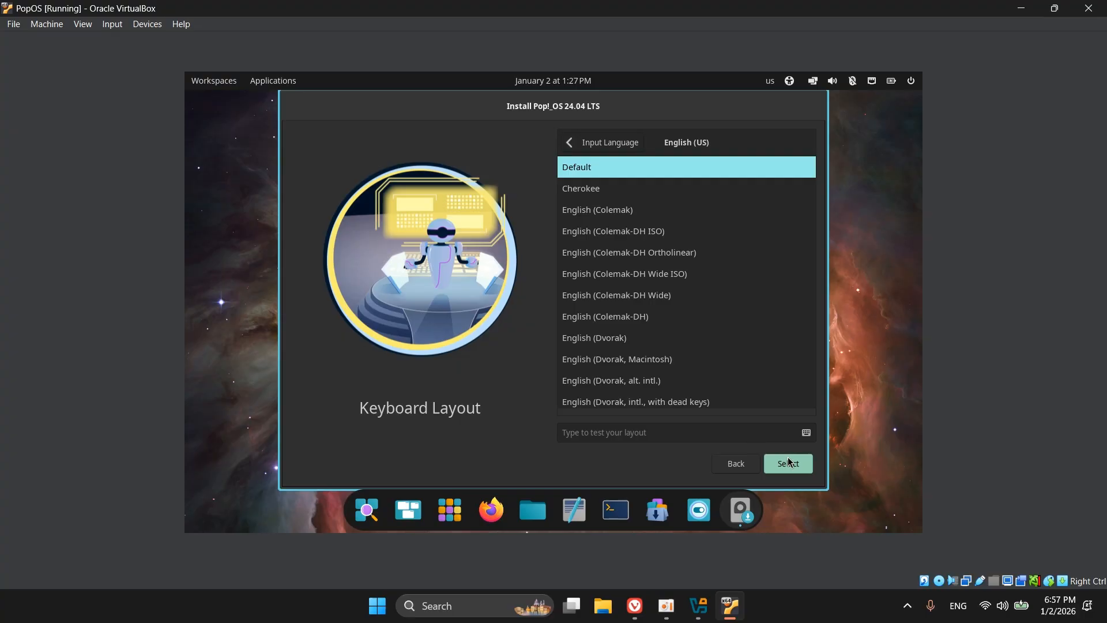
# Accept the default English (US) keyboard layout in the installer and proceed with a clean install of Pop!_OS 24.04 LTS.
pyautogui.click(788, 463)
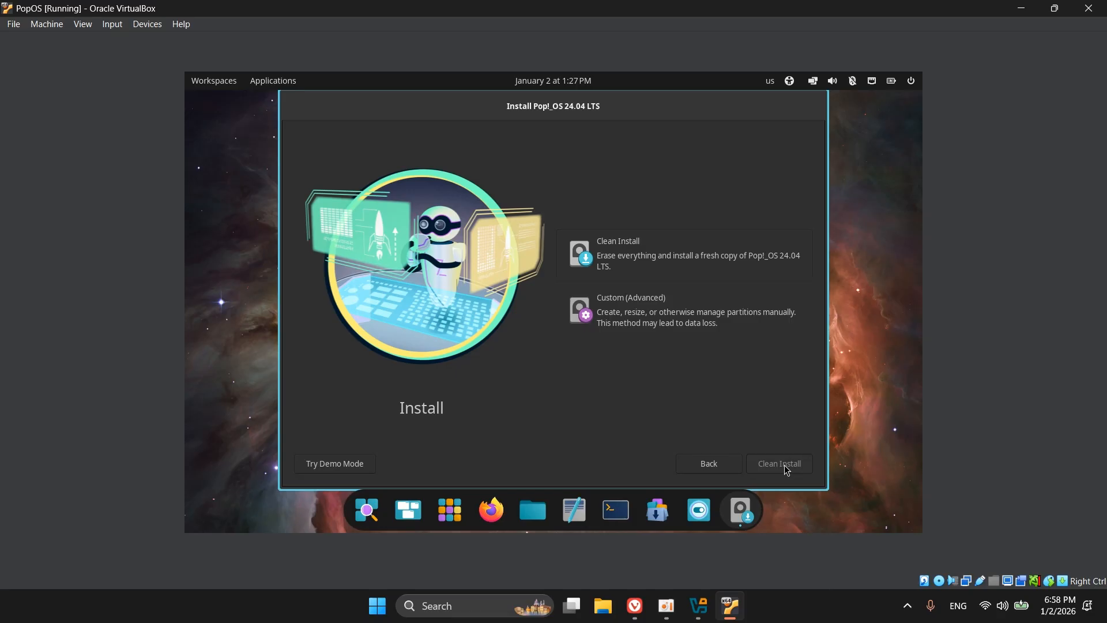
pyautogui.click(787, 470)
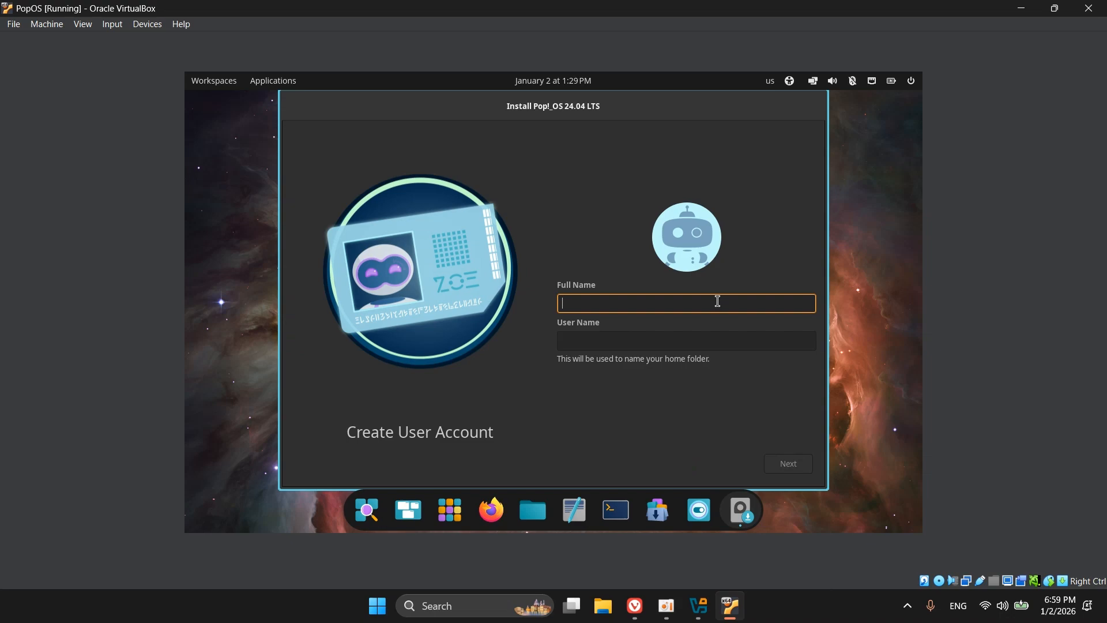
# Enter Popos as the full name of the new user account and continue to the password page.
pyautogui.press('capslock')
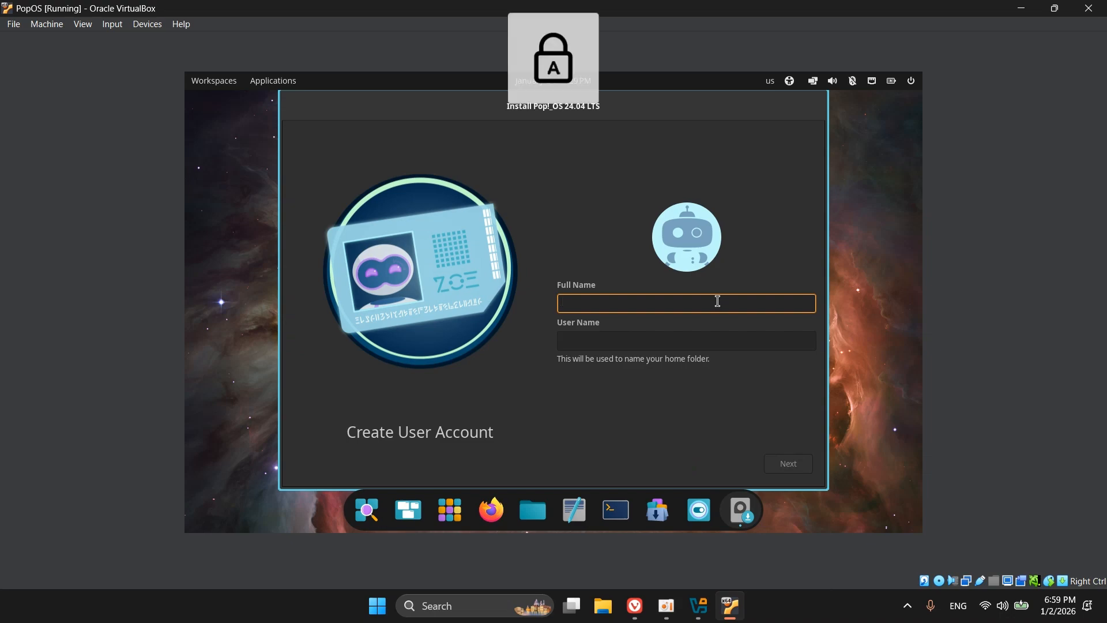
pyautogui.write('P')
pyautogui.press('capslock')
pyautogui.write('opos')
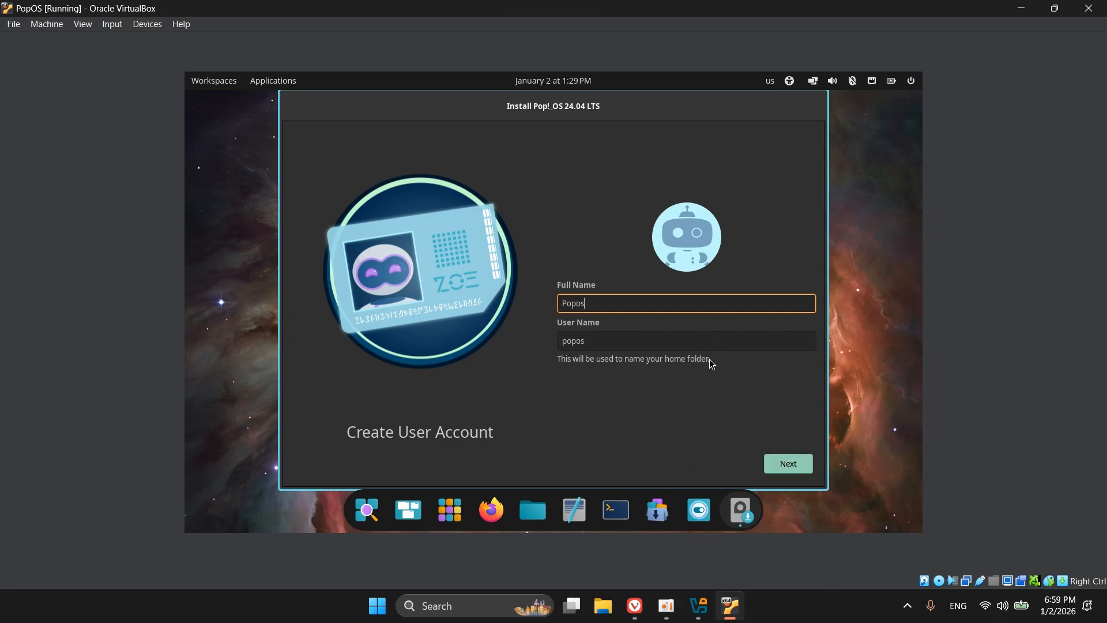
pyautogui.click(786, 466)
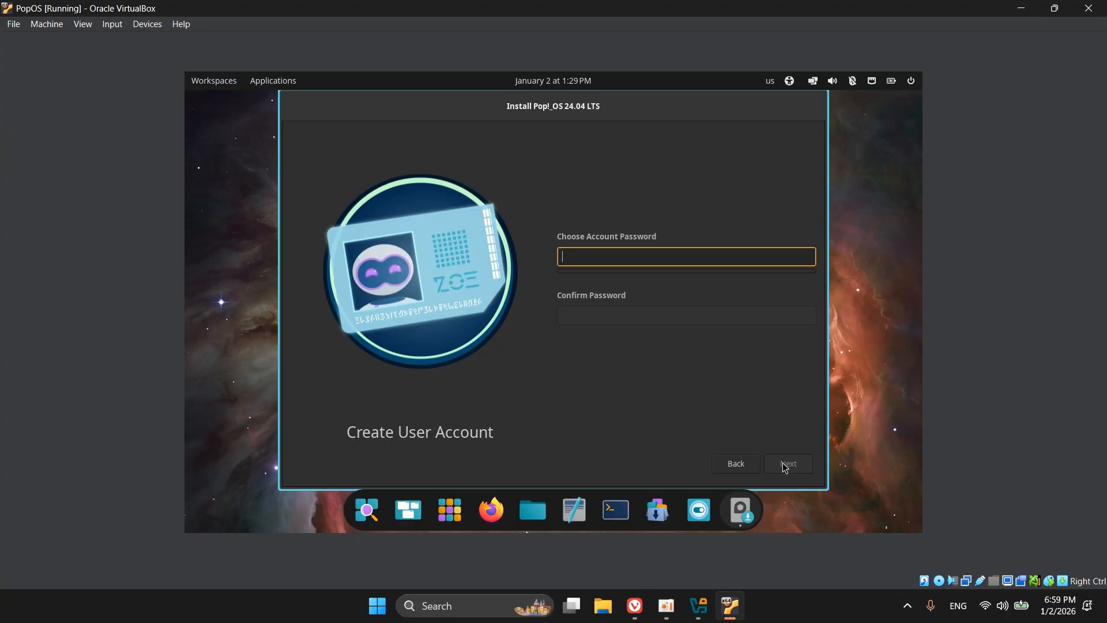
# Enter and confirm the account password, and start the installation without drive encryption.
pyautogui.press('capslock')
pyautogui.press('capslock')
pyautogui.write('•••••')
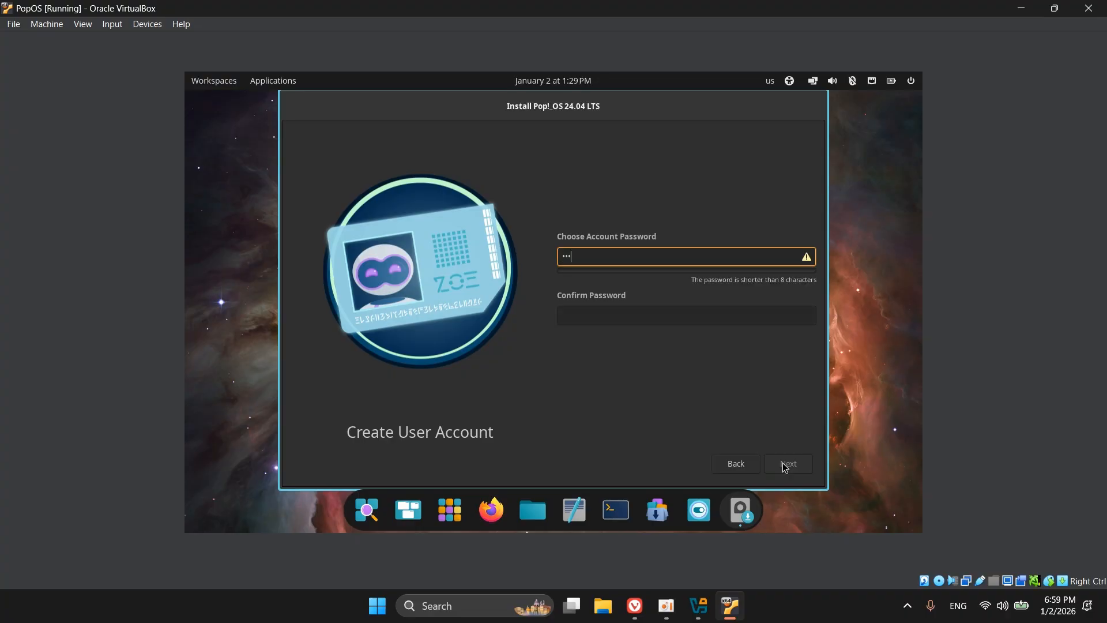
pyautogui.click(765, 322)
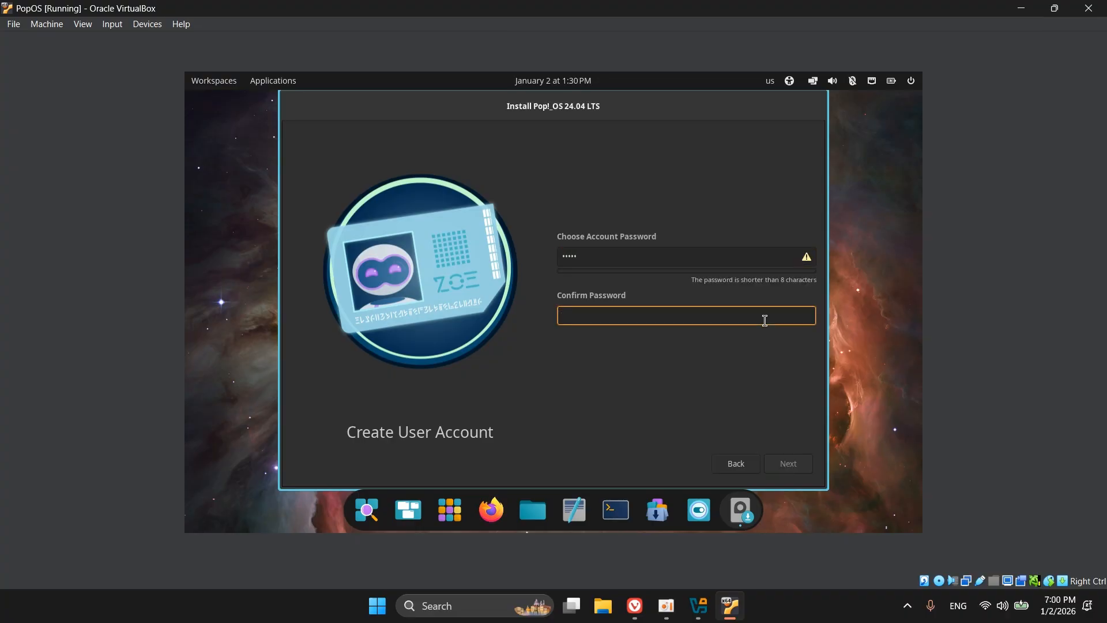
pyautogui.write('•••••')
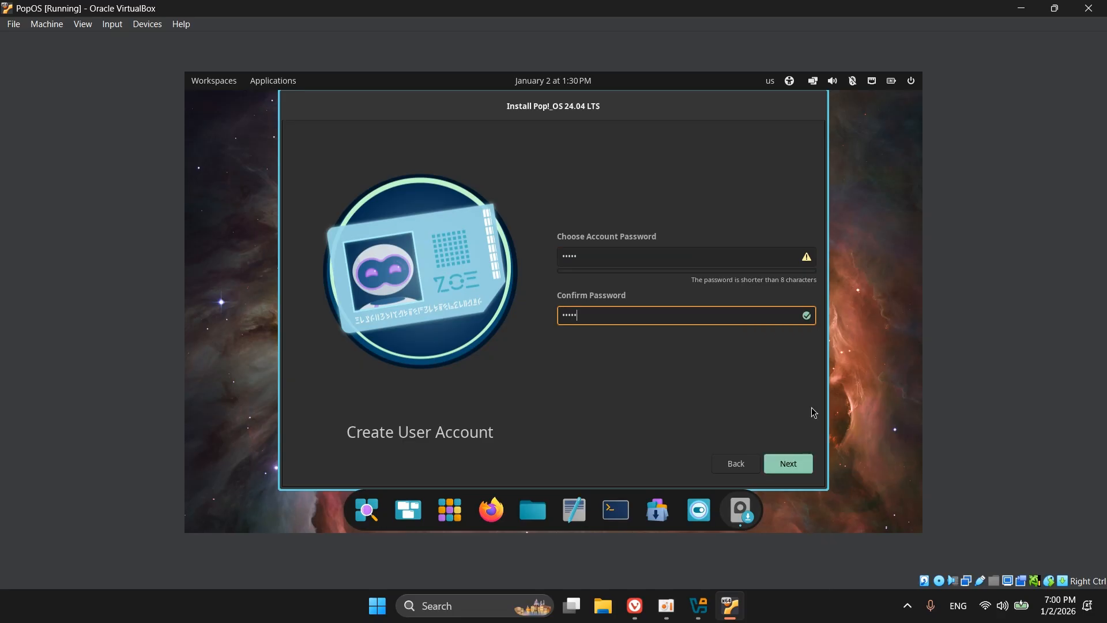
pyautogui.click(784, 464)
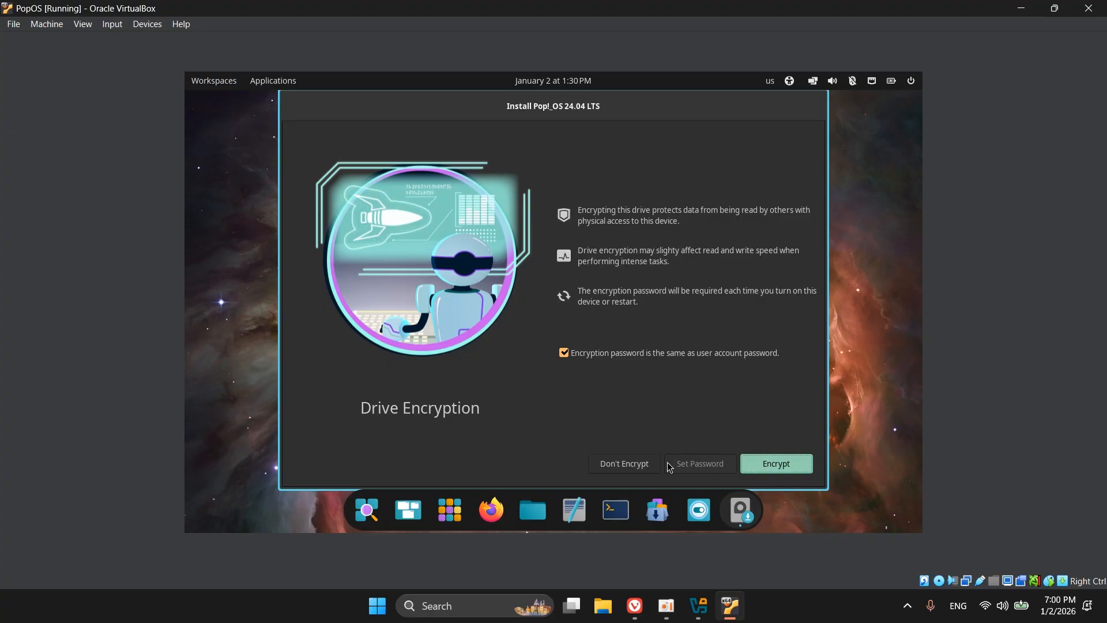
pyautogui.click(646, 465)
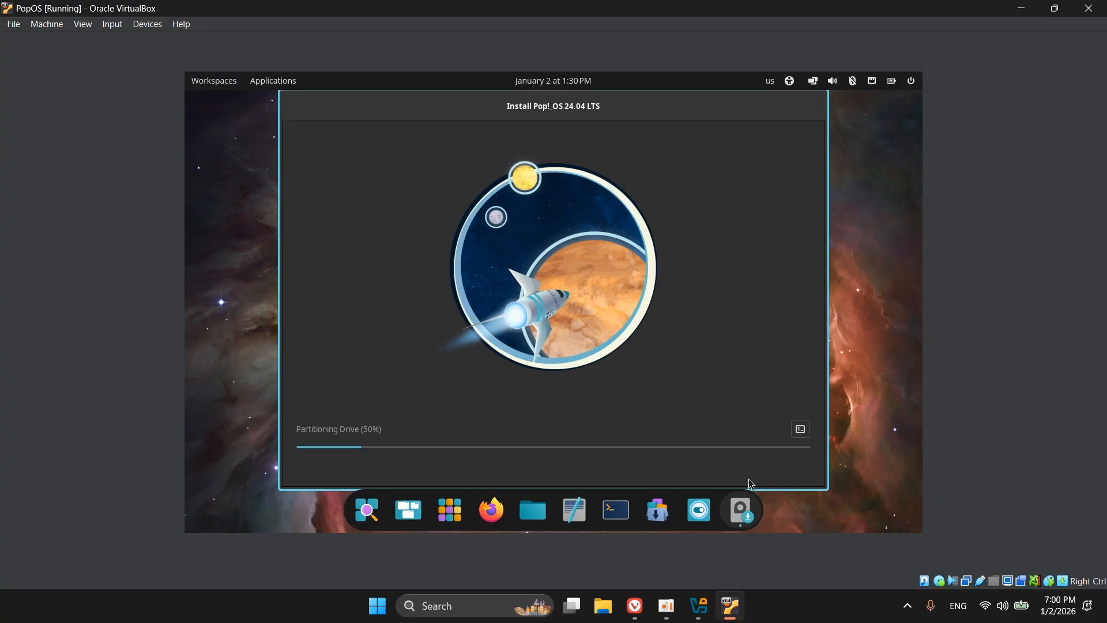
pyautogui.click(667, 606)
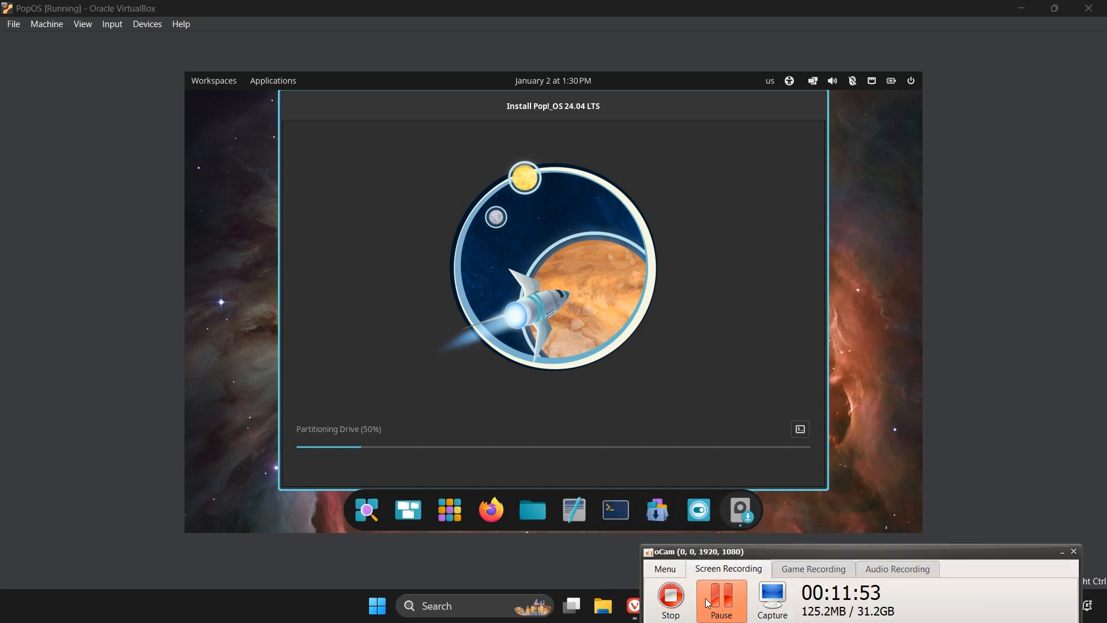
pyautogui.click(709, 603)
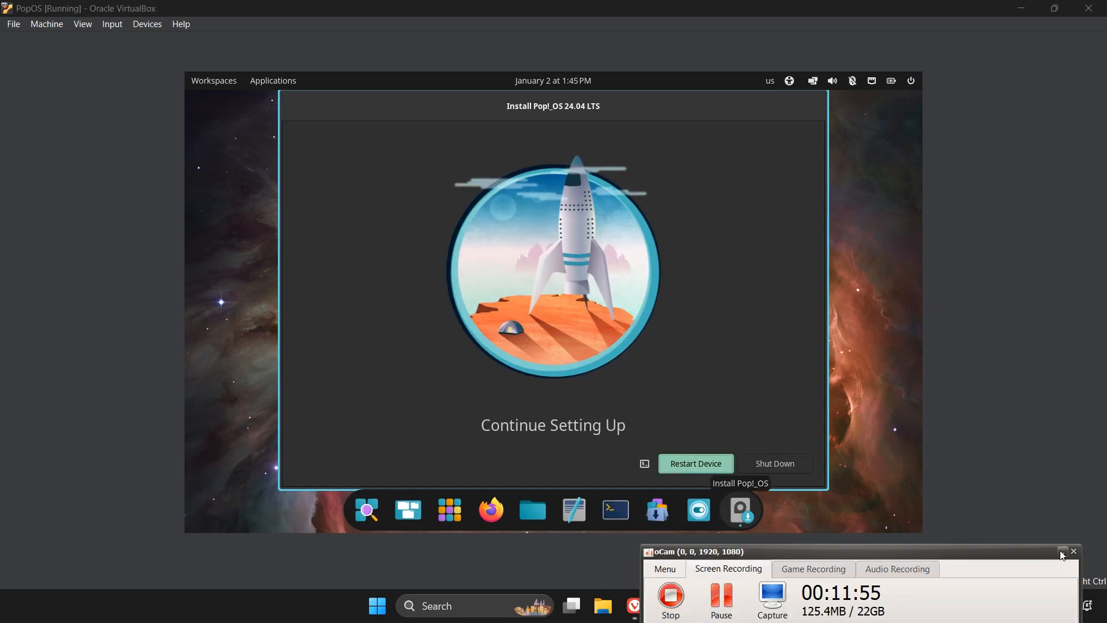
pyautogui.click(1063, 553)
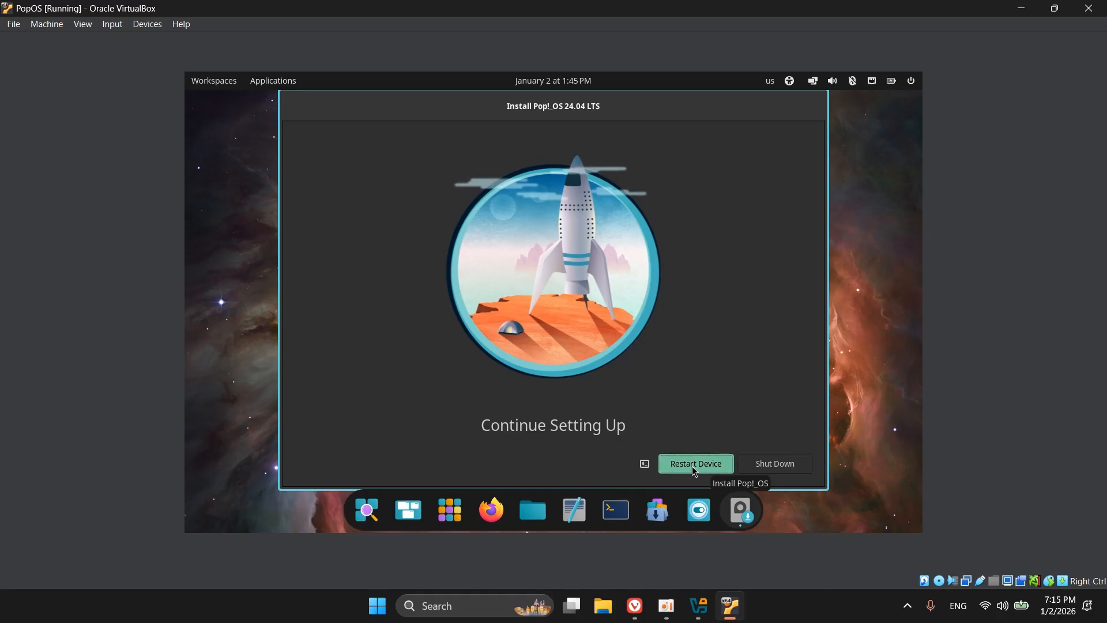
pyautogui.click(668, 606)
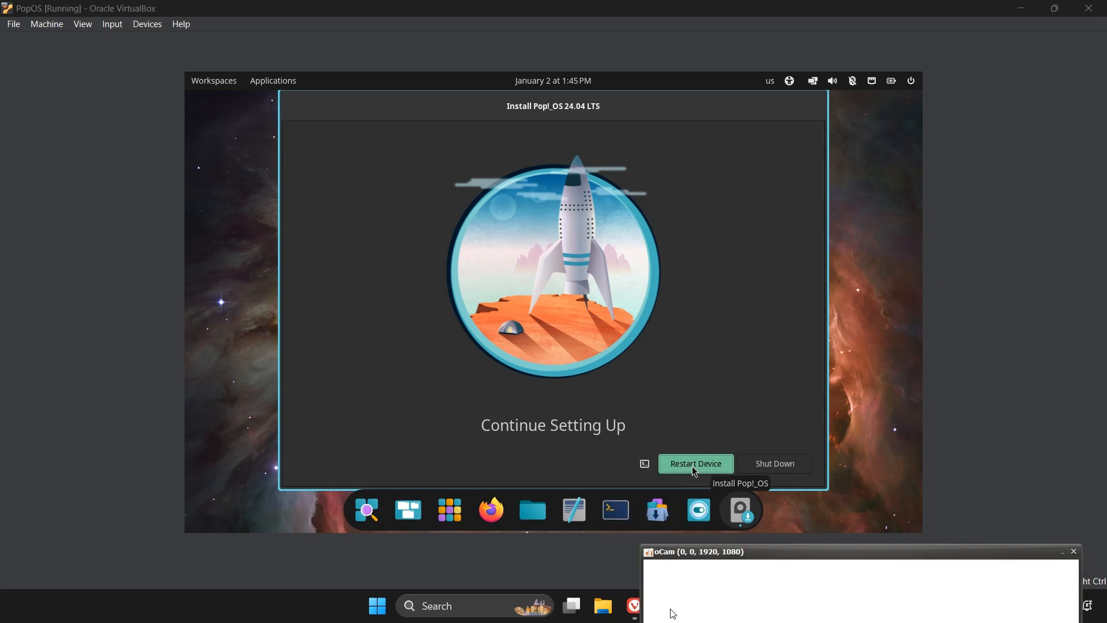
pyautogui.click(718, 605)
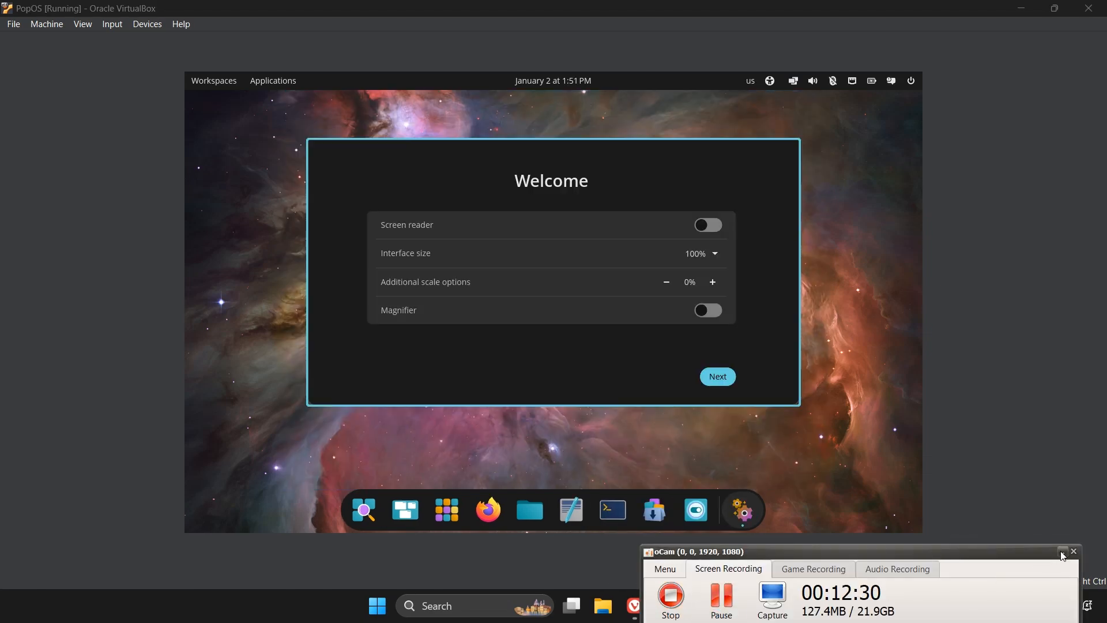
pyautogui.click(1063, 552)
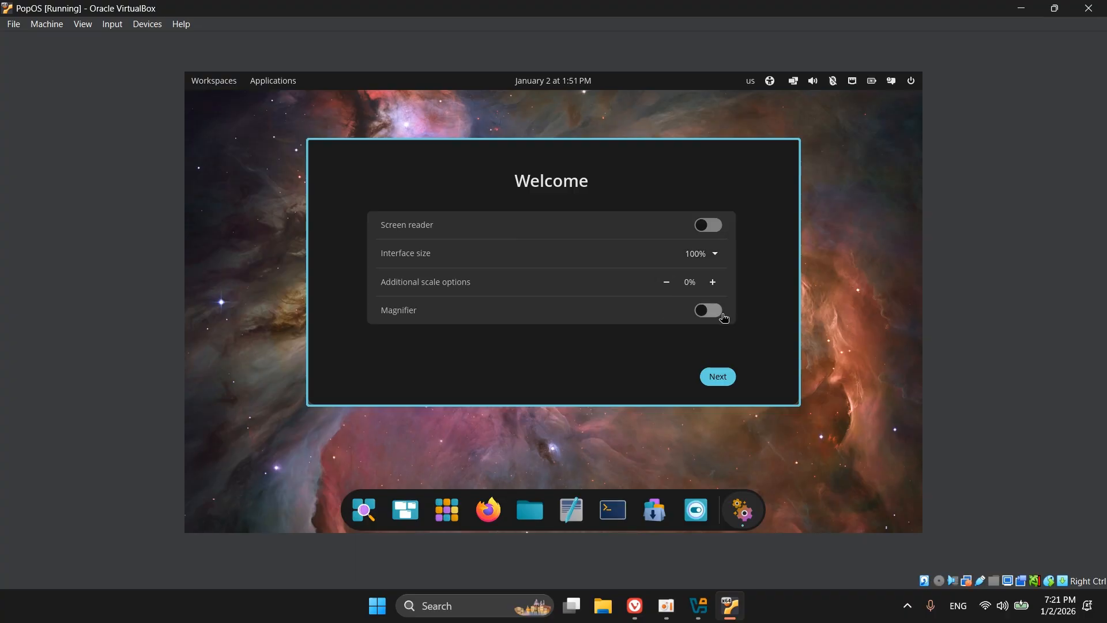
# Accept the default accessibility and Wi-Fi settings, English (United States) language and English (US) keyboard layout in the initial setup.
pyautogui.click(721, 377)
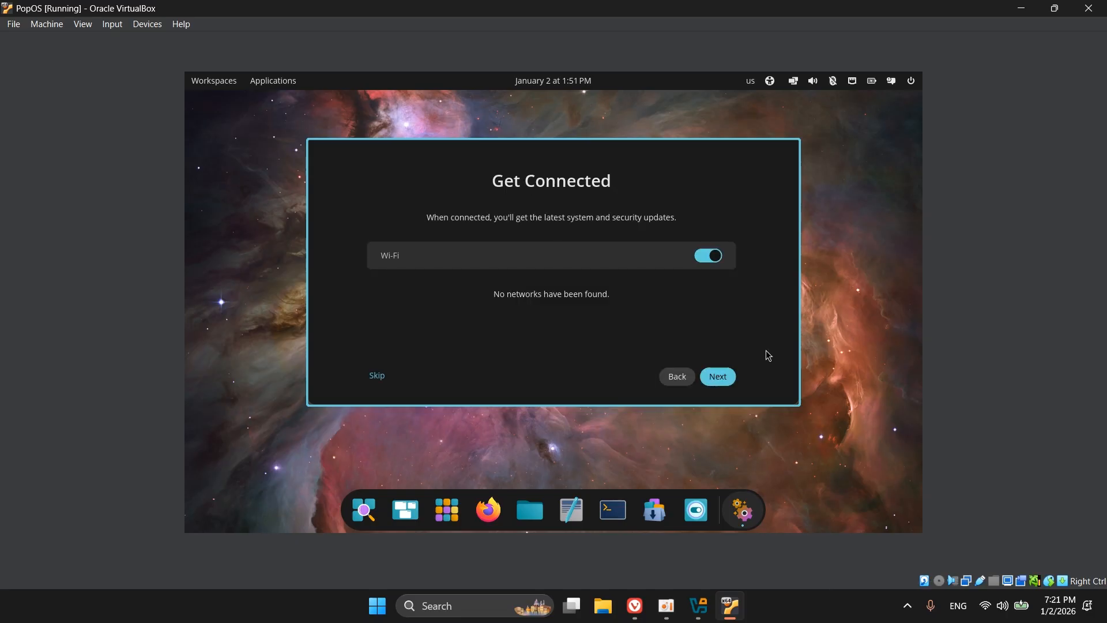
pyautogui.click(725, 373)
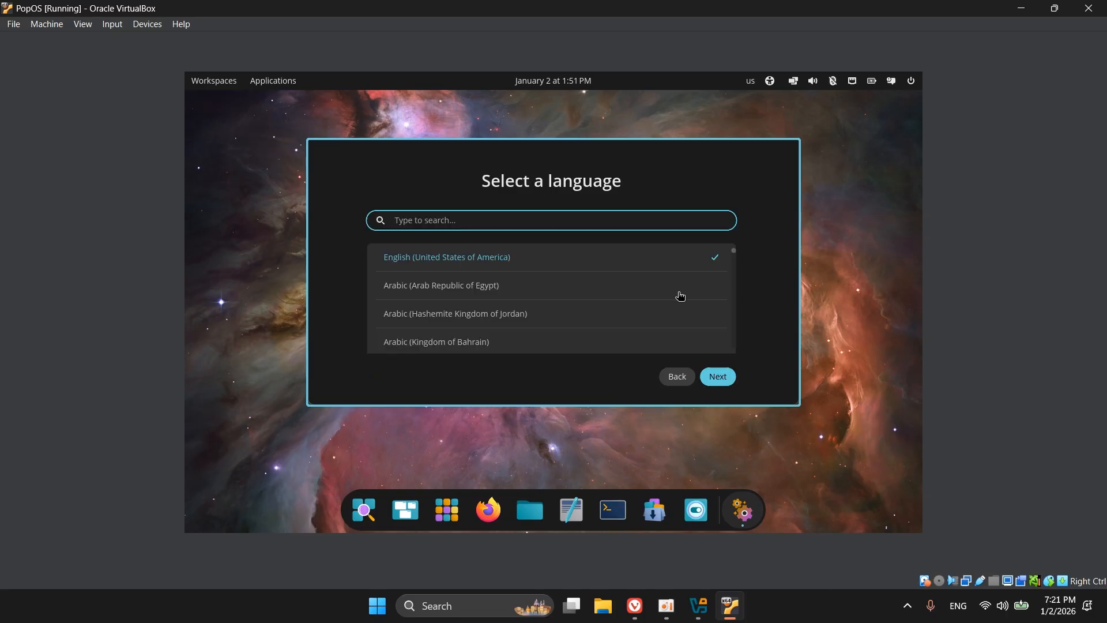
pyautogui.scroll(-3, 694, 323)
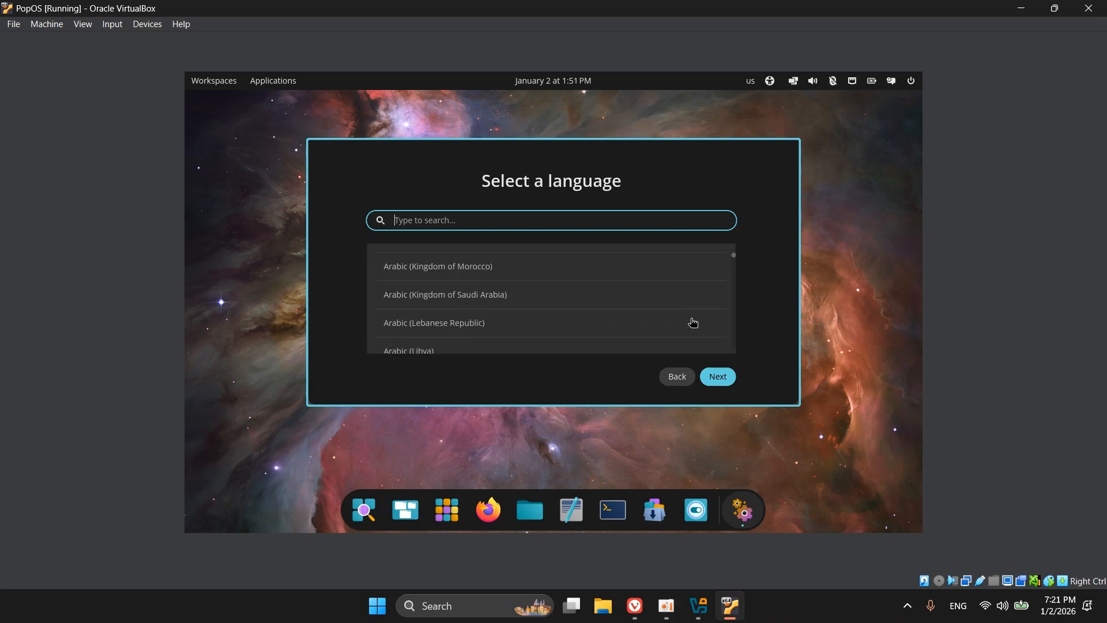
pyautogui.scroll(3, 694, 323)
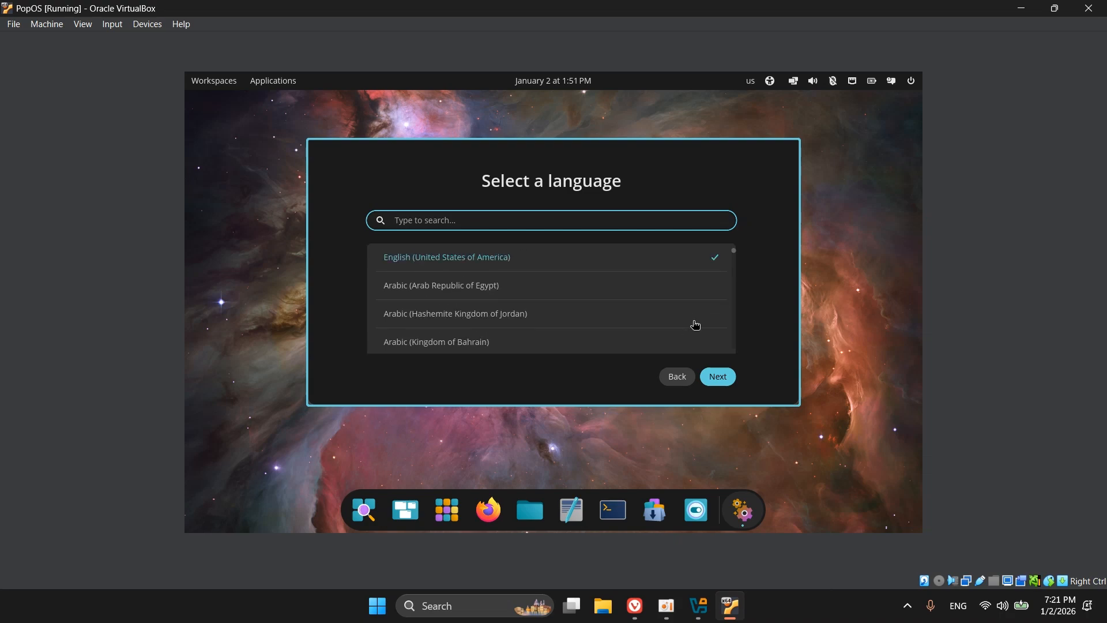
pyautogui.click(725, 380)
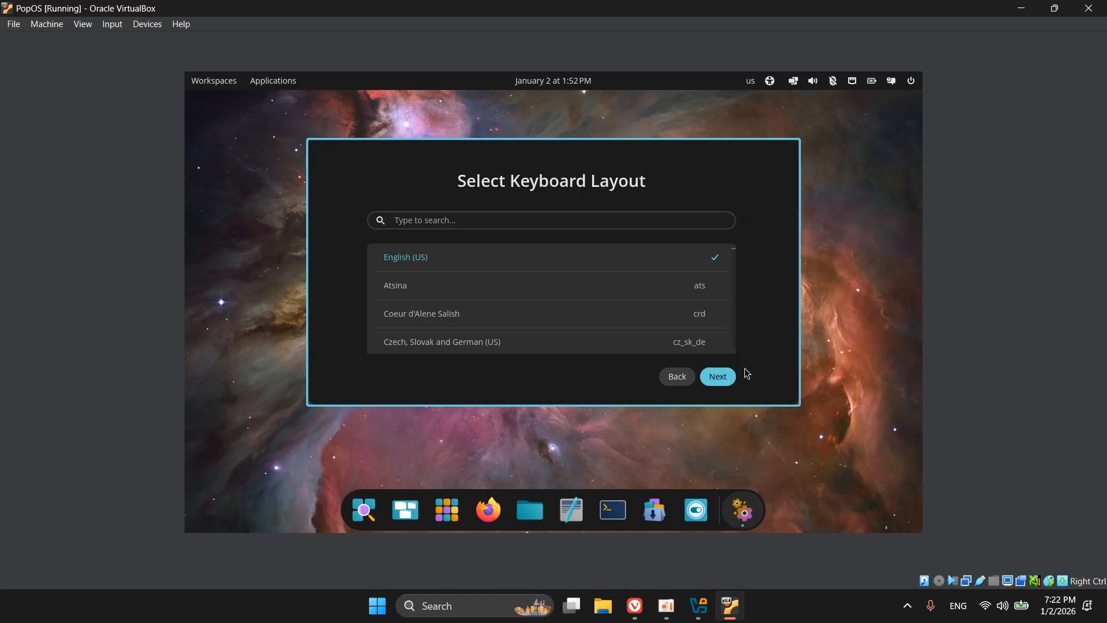
pyautogui.click(719, 381)
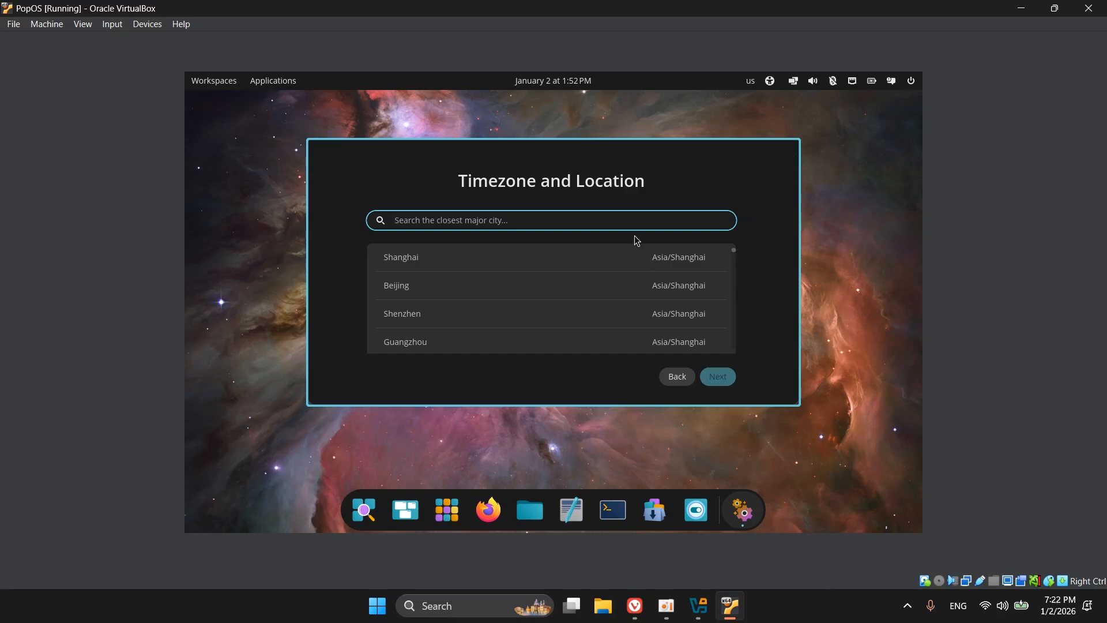
pyautogui.click(666, 615)
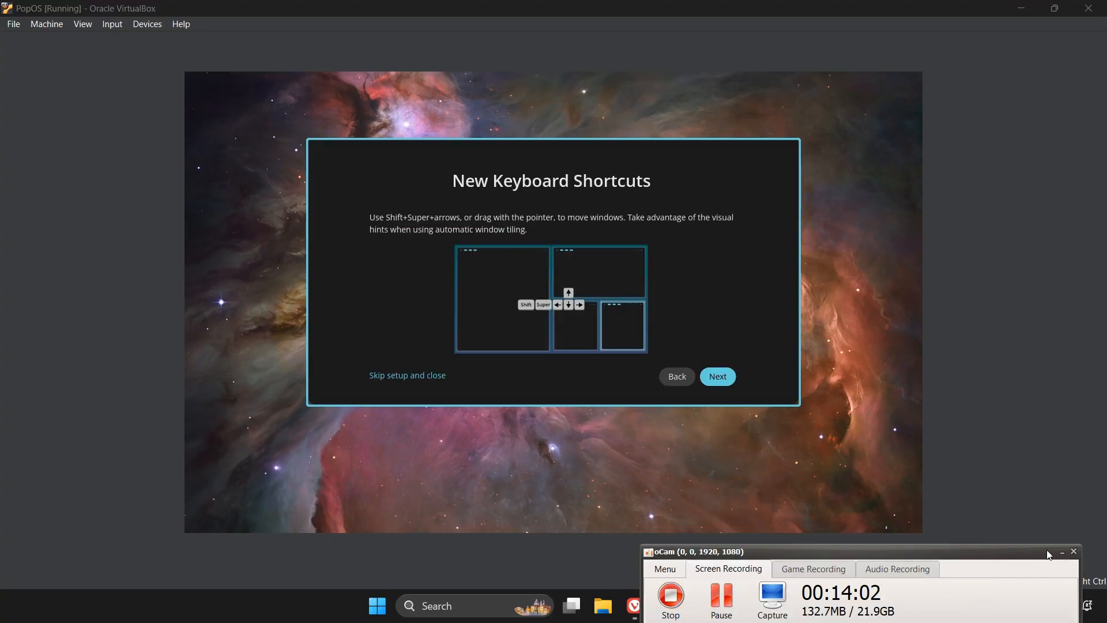
# Skip the rest of the initial setup from the New Keyboard Shortcuts page and close it.
pyautogui.click(1062, 552)
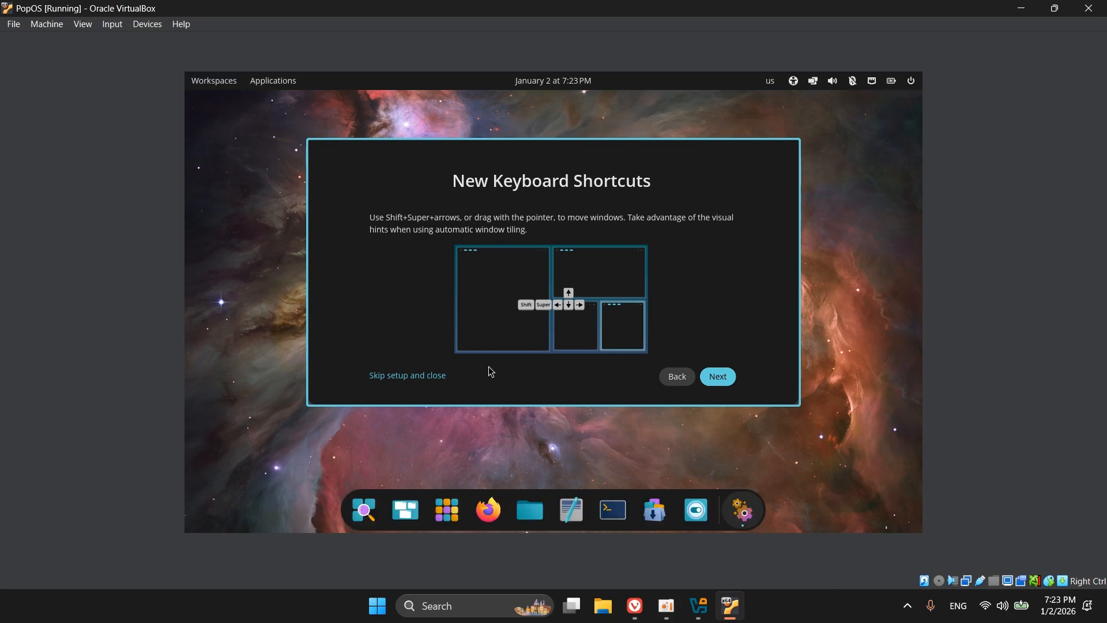
pyautogui.click(442, 373)
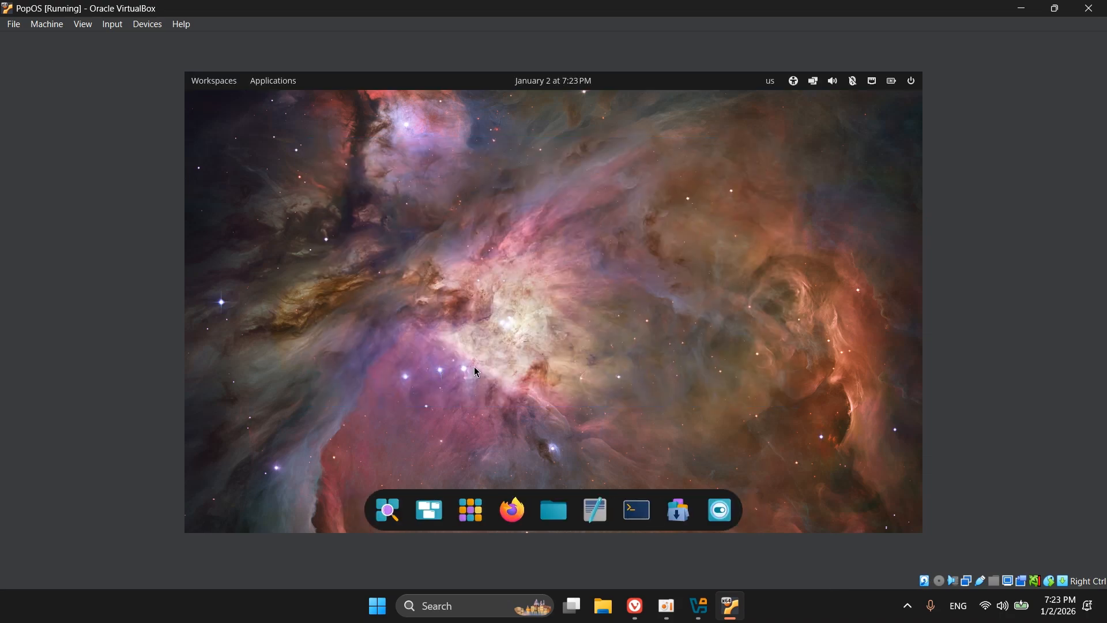
# Review the Power & battery modes and saving options and the Applications page in the system settings, and close the settings.
pyautogui.click(737, 512)
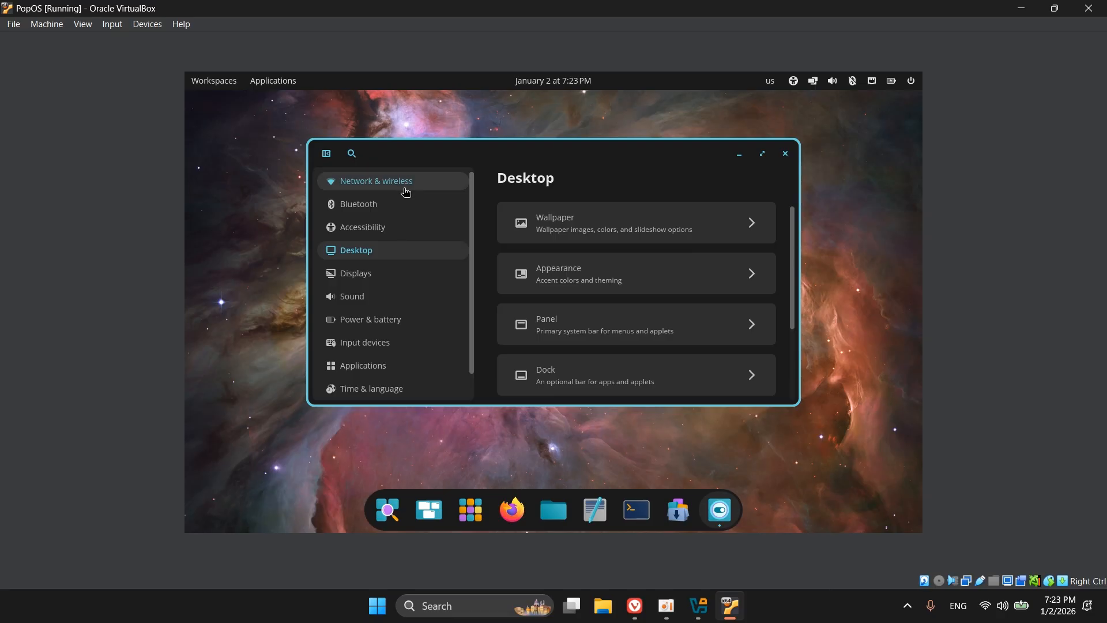
pyautogui.click(368, 319)
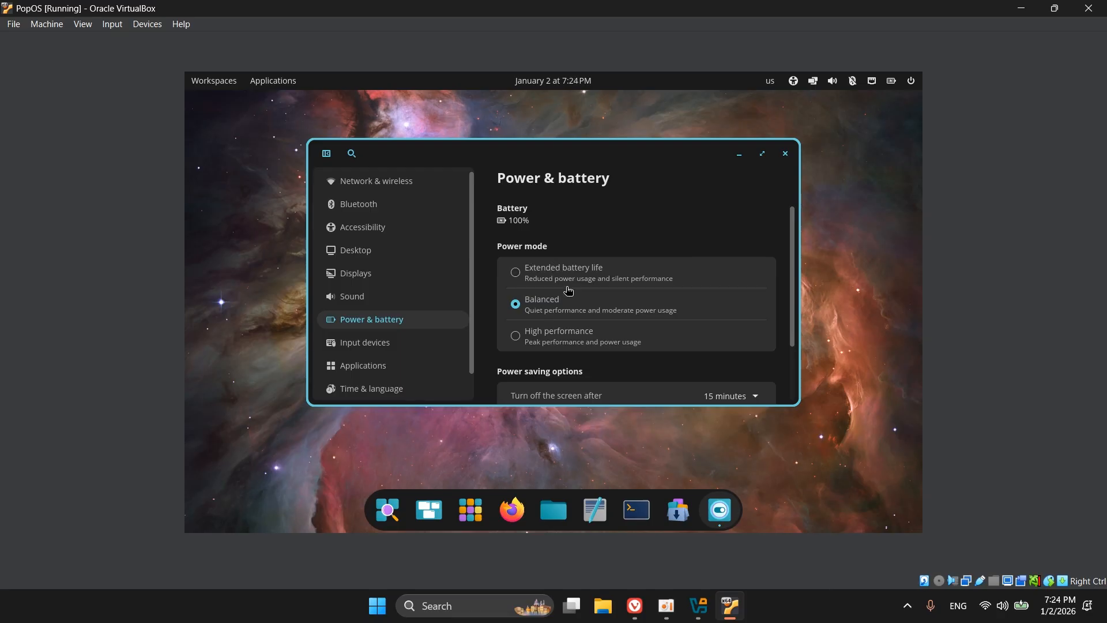
pyautogui.scroll(-1, 553, 337)
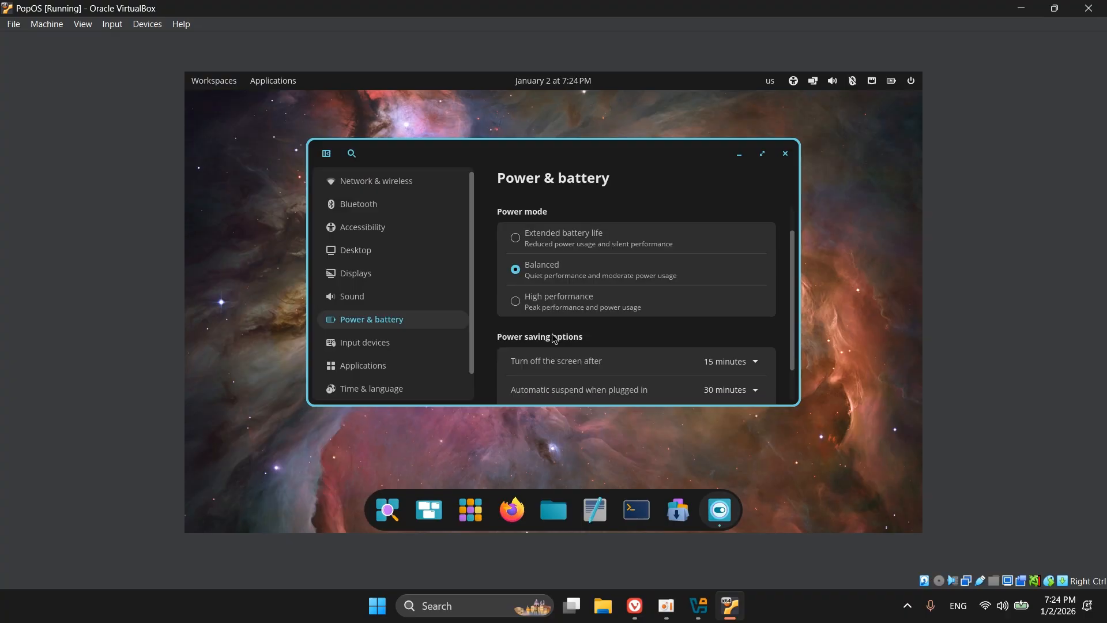
pyautogui.scroll(-1, 554, 338)
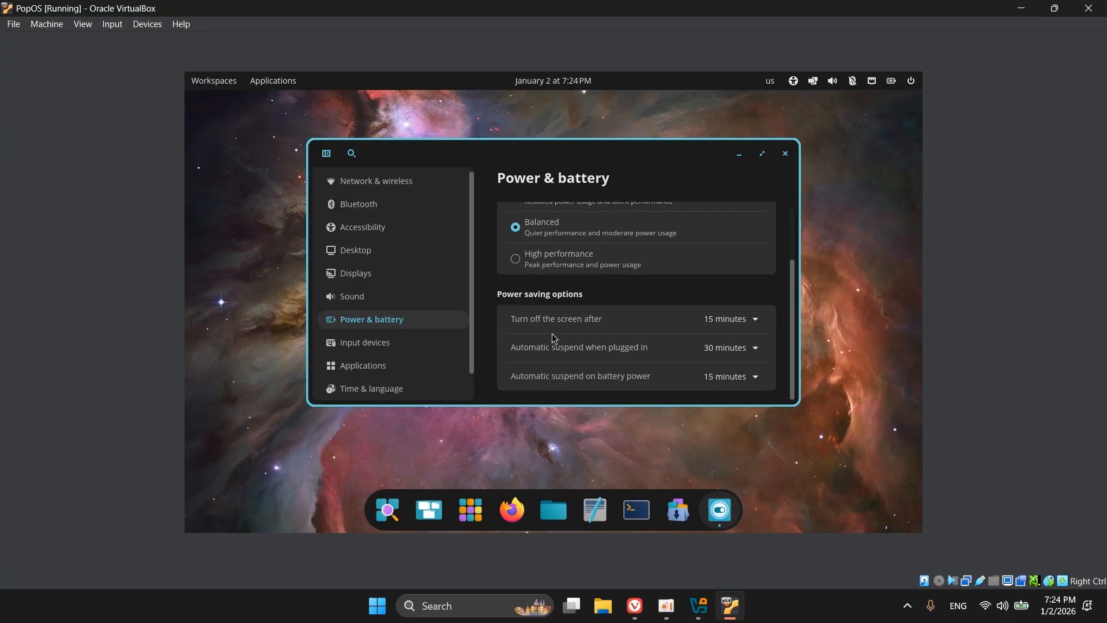
pyautogui.click(375, 371)
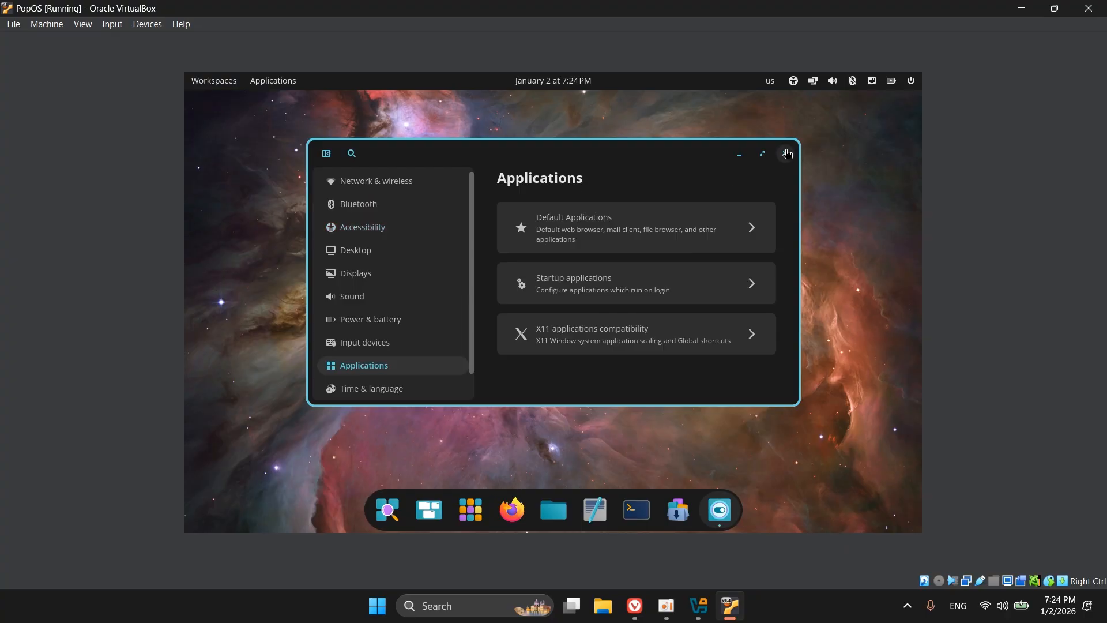
pyautogui.click(762, 153)
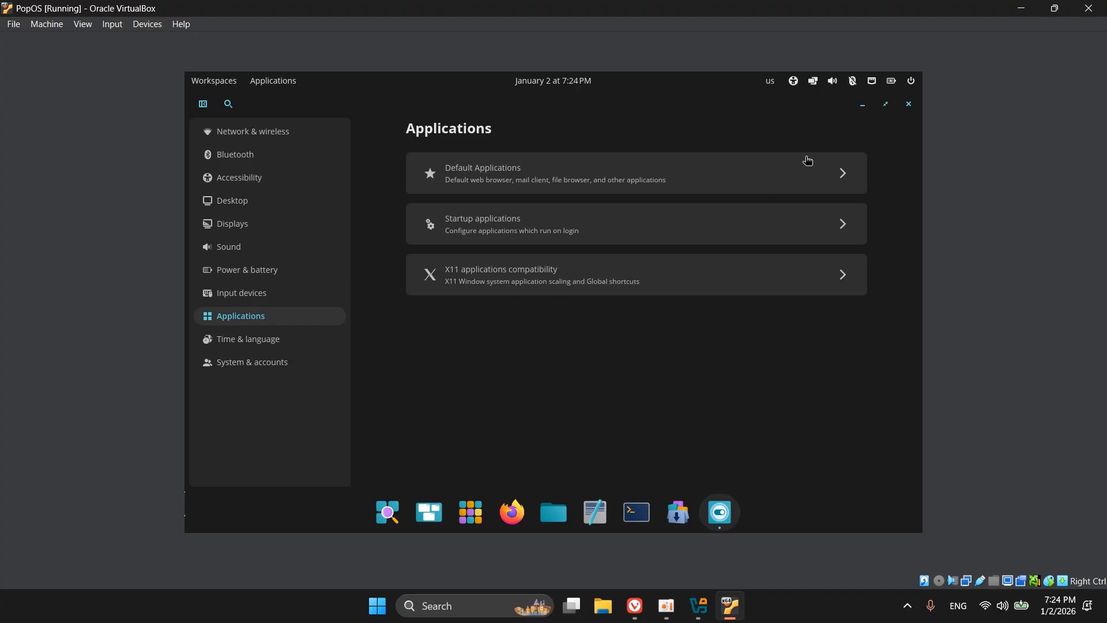
pyautogui.click(906, 106)
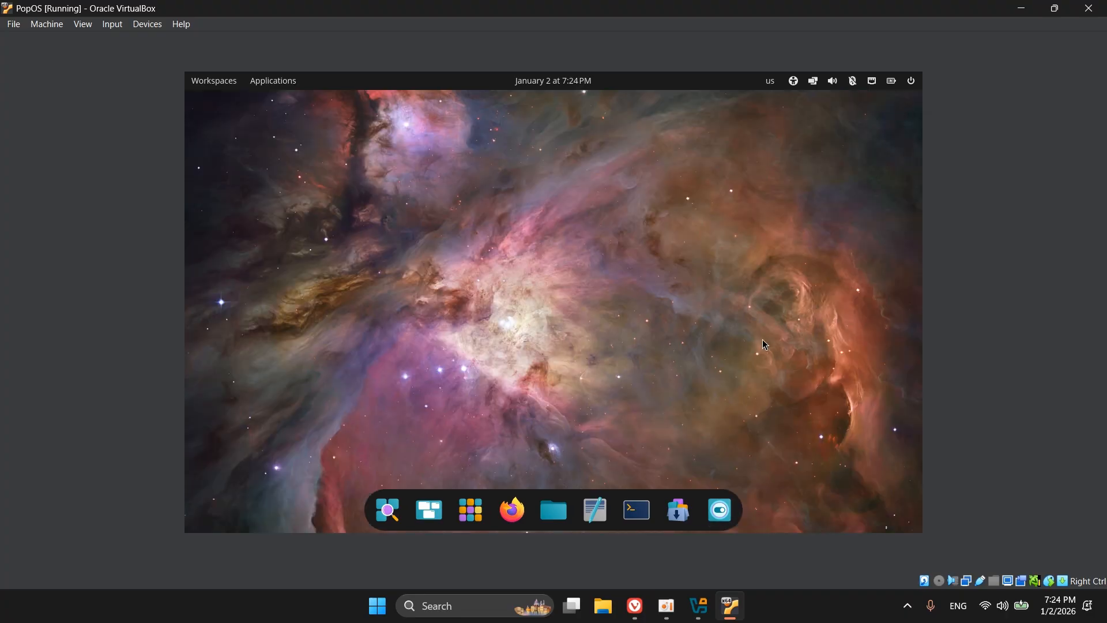
# Look through the application library's home page and its Office, System and Utilities groups, and close the library.
pyautogui.rightClick(542, 229)
pyautogui.click(483, 270)
pyautogui.click(286, 86)
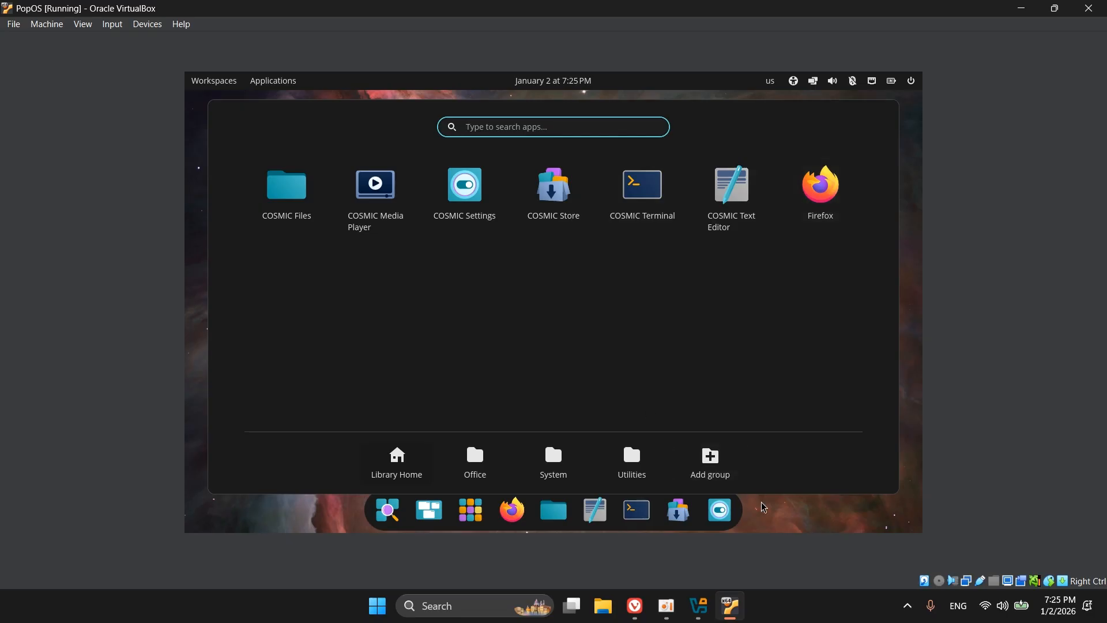
pyautogui.click(778, 522)
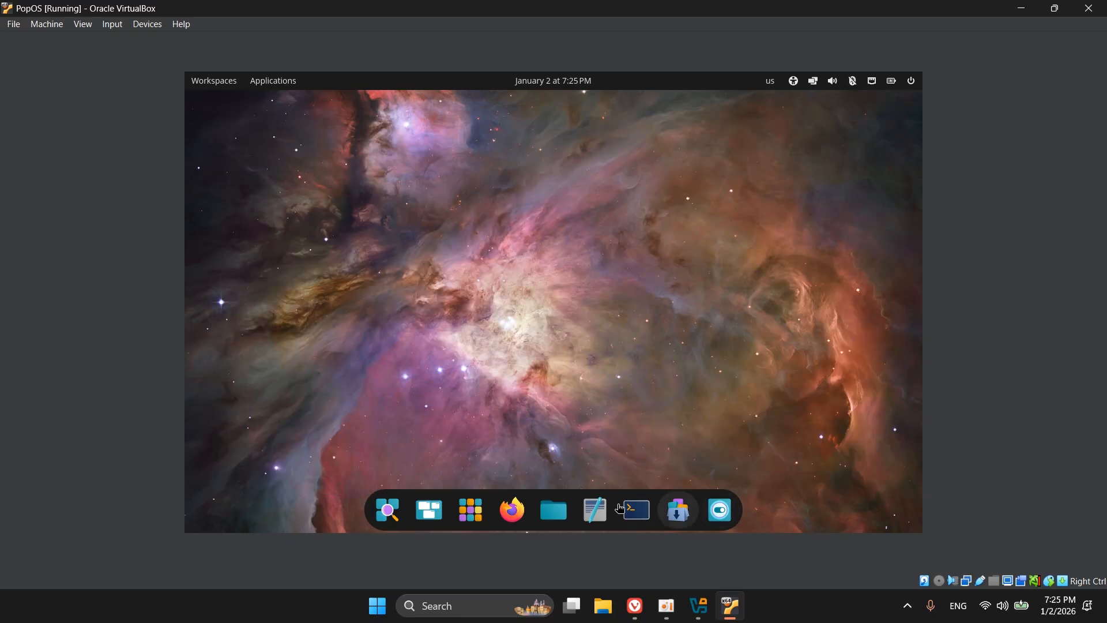
pyautogui.click(477, 512)
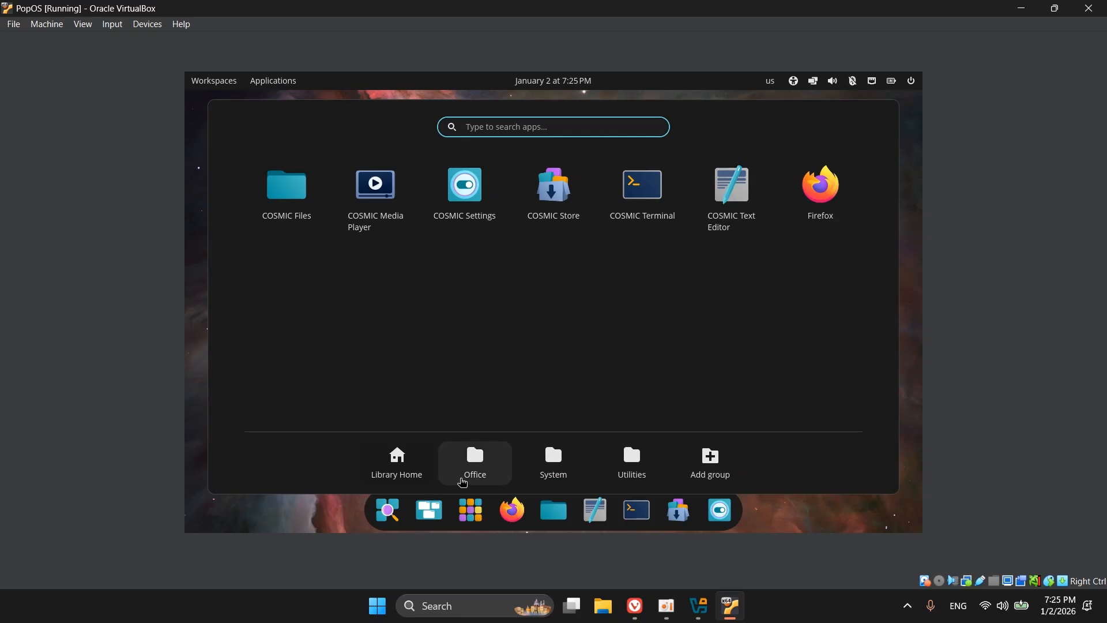
pyautogui.click(463, 483)
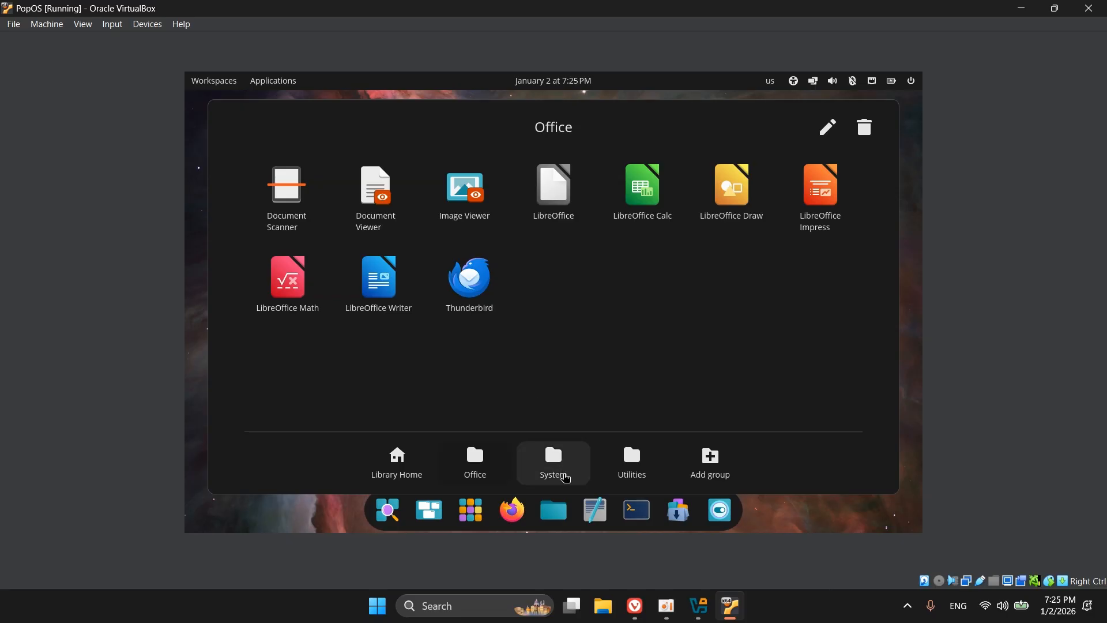
pyautogui.click(563, 475)
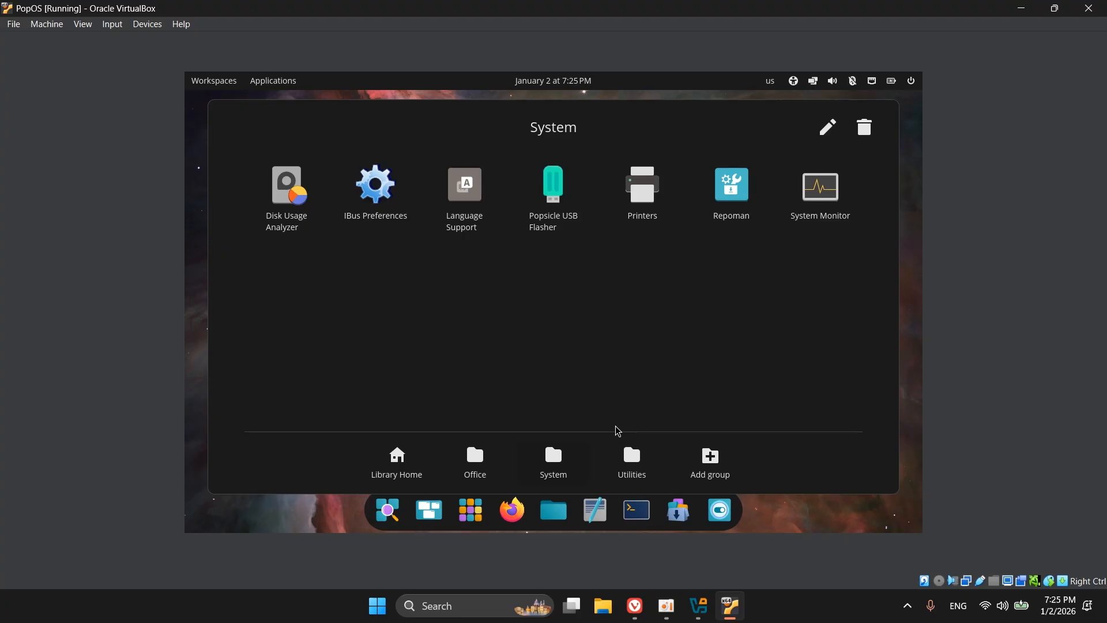
pyautogui.click(610, 456)
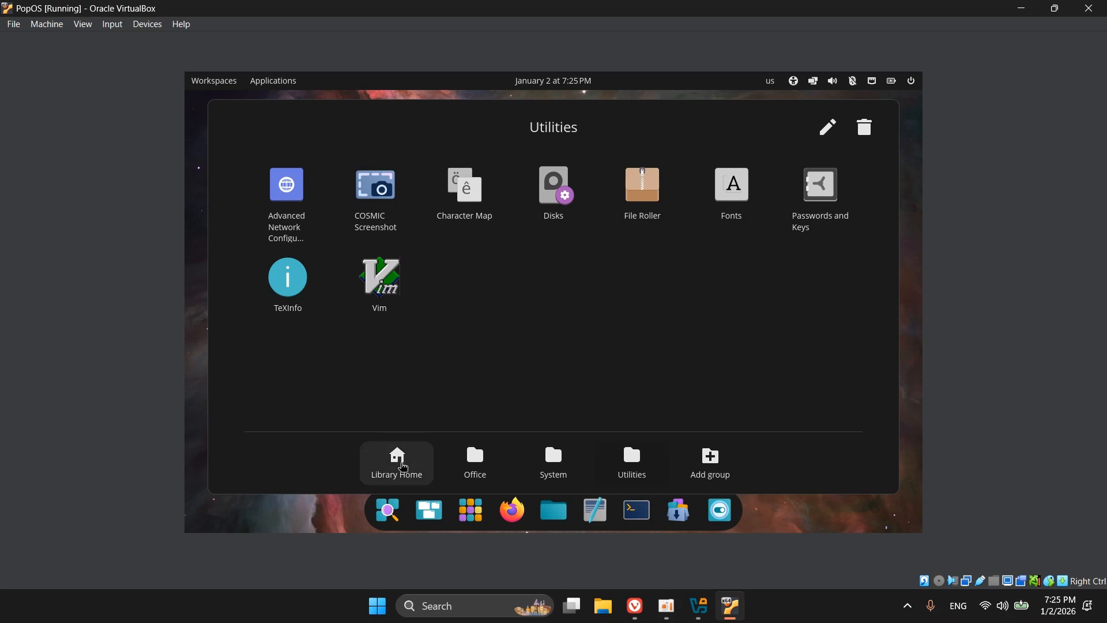
pyautogui.click(404, 467)
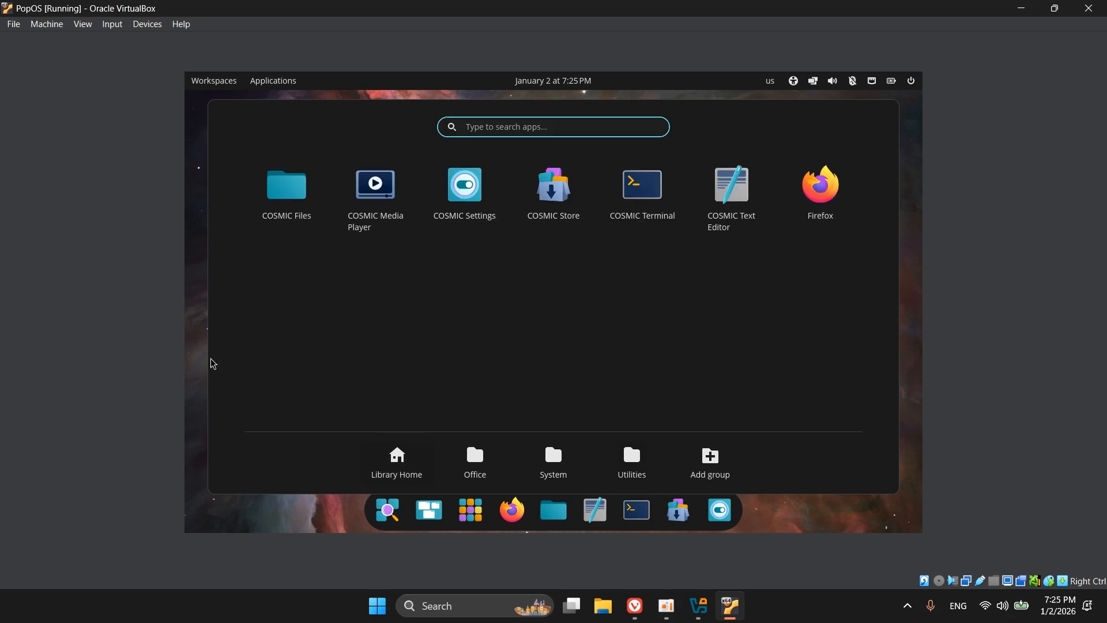
pyautogui.click(200, 390)
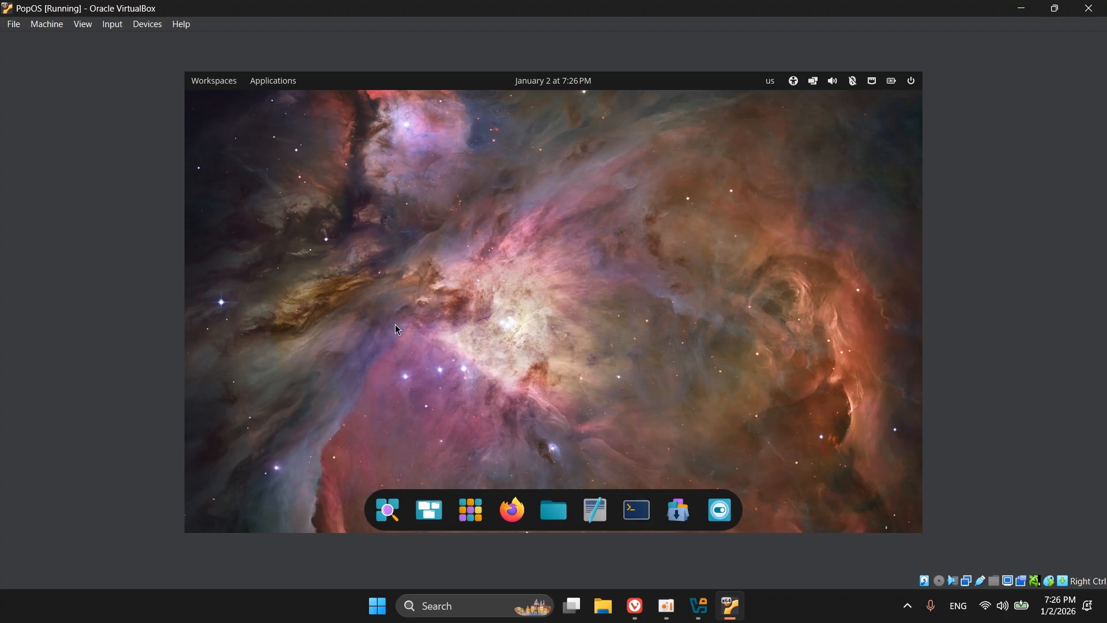
# Search the launcher for VLC and clear the query.
pyautogui.click(402, 520)
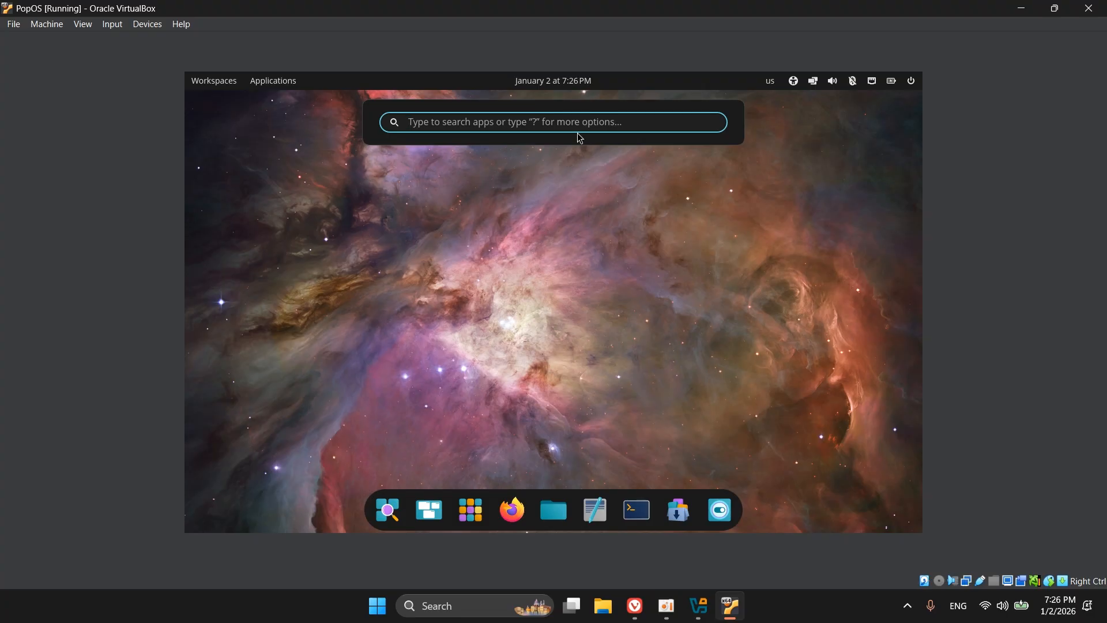
pyautogui.press('capslock')
pyautogui.write('VL')
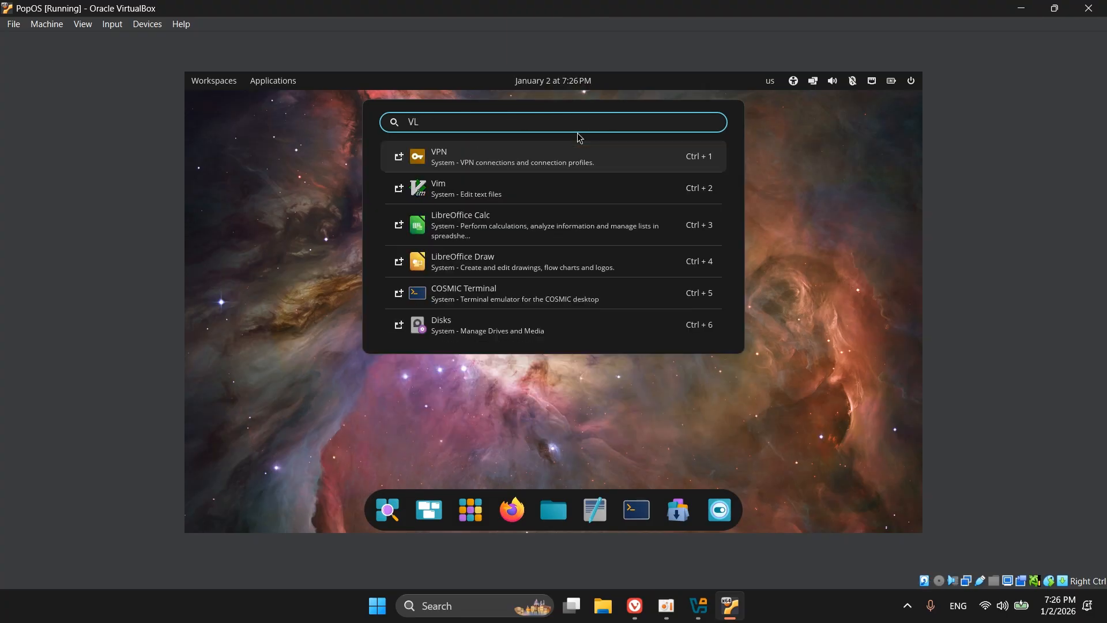
pyautogui.write('C')
pyautogui.press('capslock')
pyautogui.press('BackSpace')
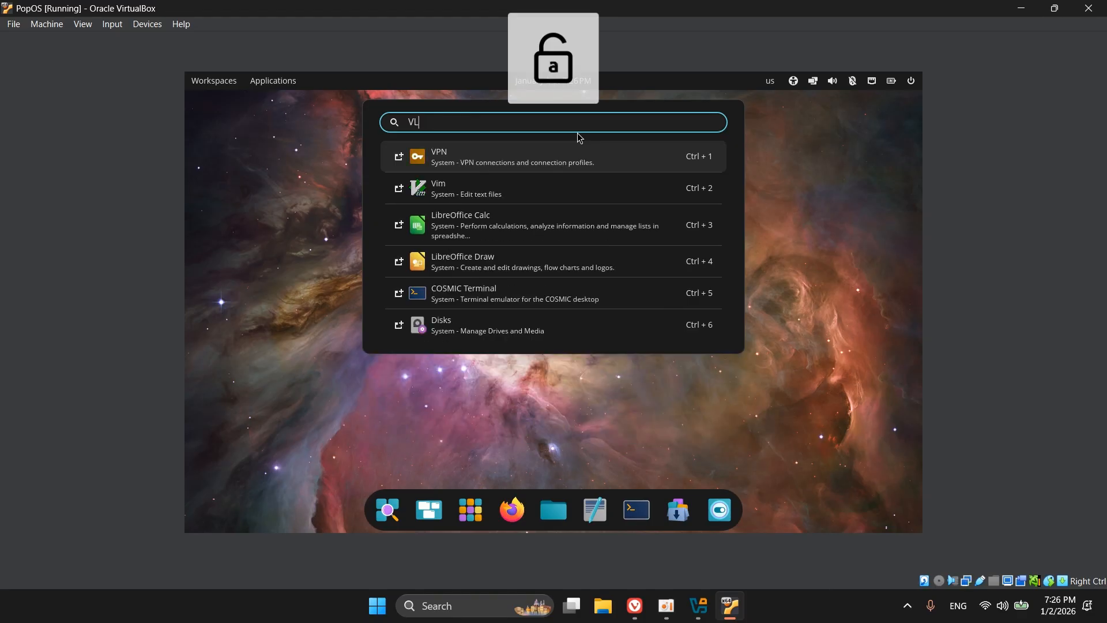
pyautogui.press('BackSpace')
pyautogui.press('BackSpace')
# Search the launcher for VPN and clear the query.
pyautogui.press('capslock')
pyautogui.write('VPN')
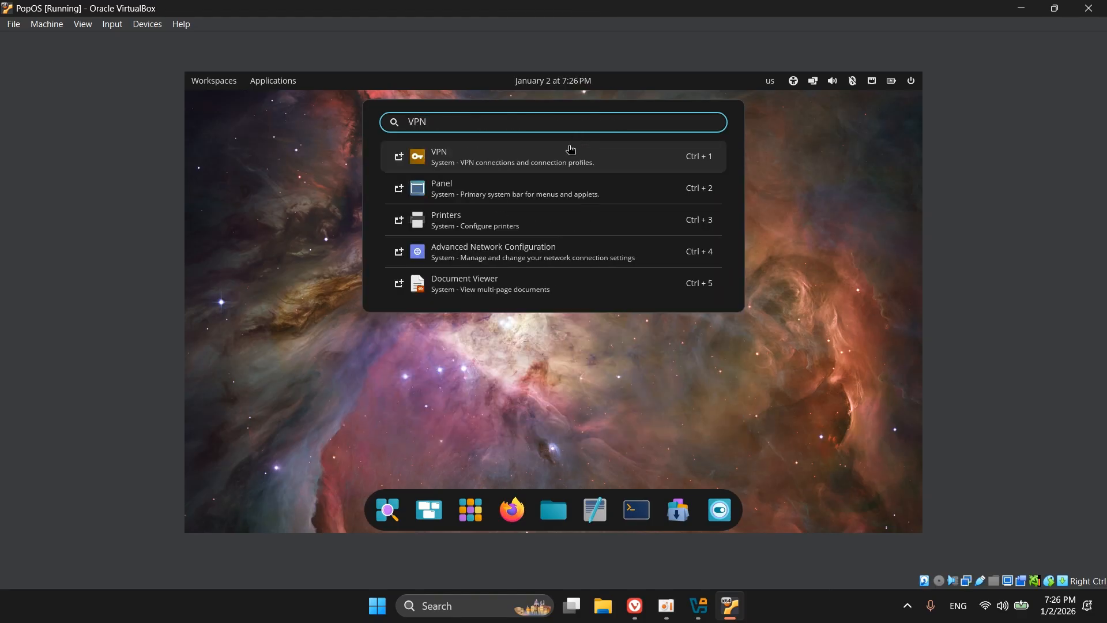
pyautogui.press('BackSpace')
pyautogui.press('BackSpace')
pyautogui.press('BackSpace')
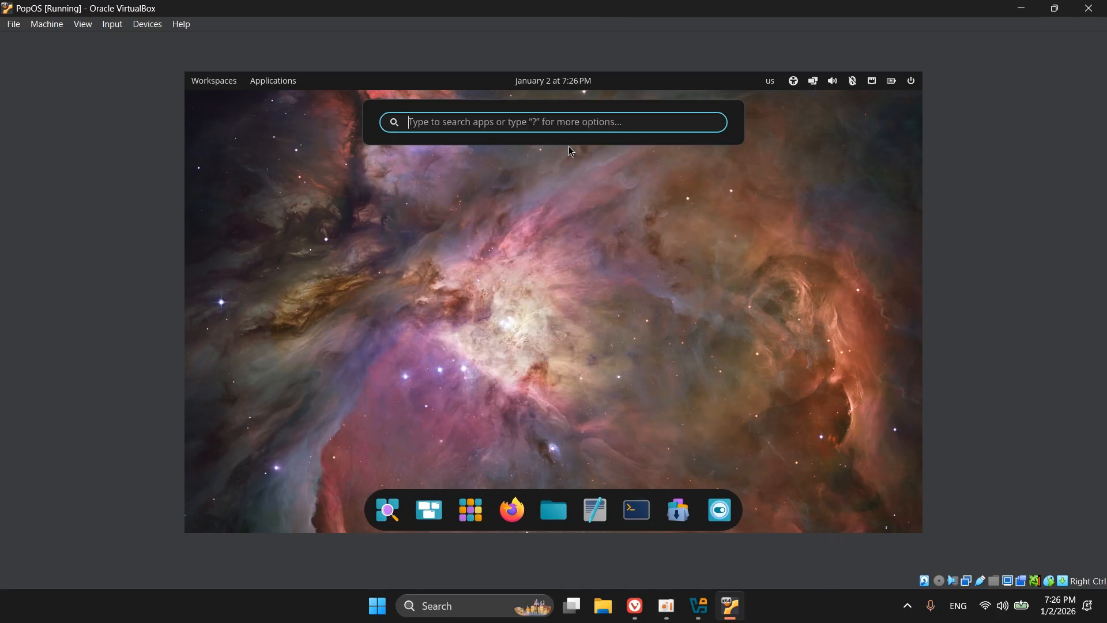
# Search the launcher for VLC again, extend the query to "VLC P", and clear it.
pyautogui.write('VLC')
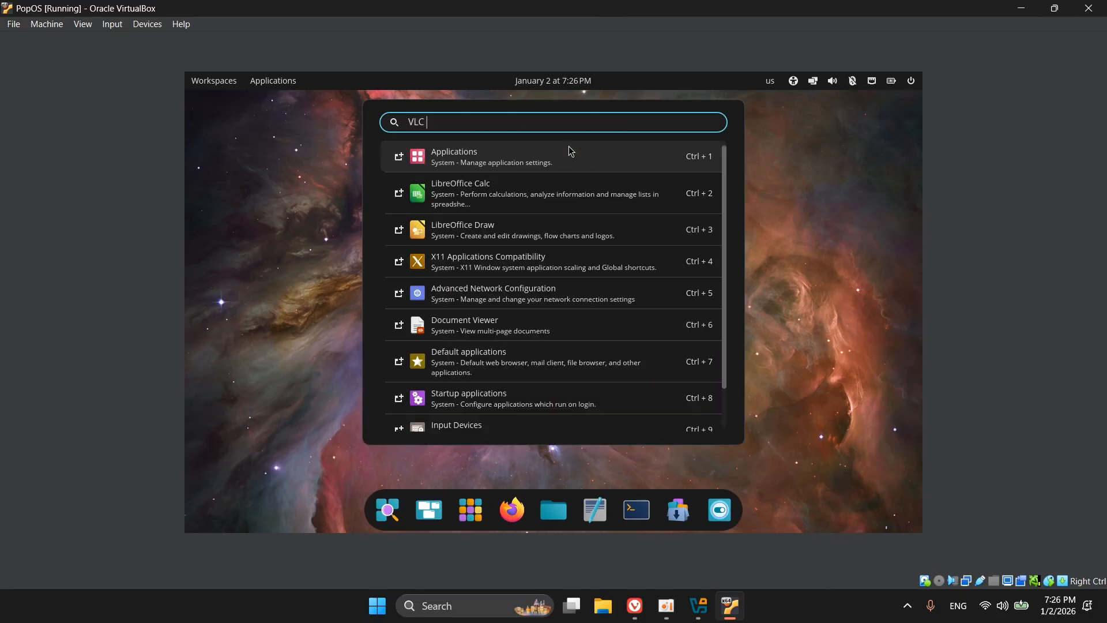
pyautogui.press('capslock')
pyautogui.write('r')
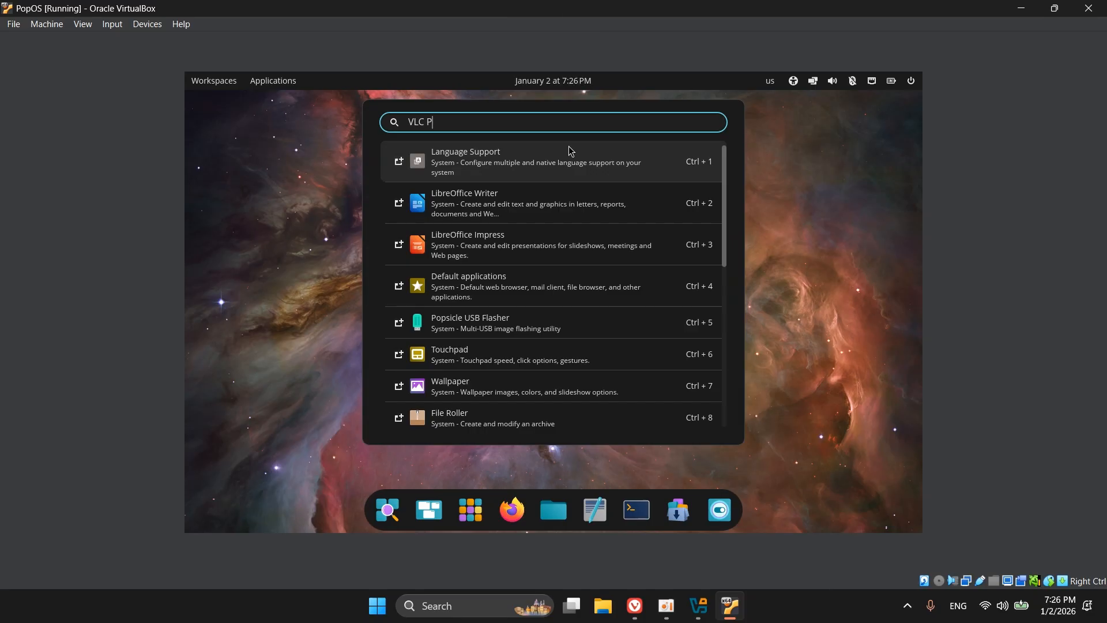
pyautogui.press('BackSpace')
pyautogui.press('BackSpace')
pyautogui.press('BackSpace')
pyautogui.press('BackSpace')
pyautogui.press('BackSpace')
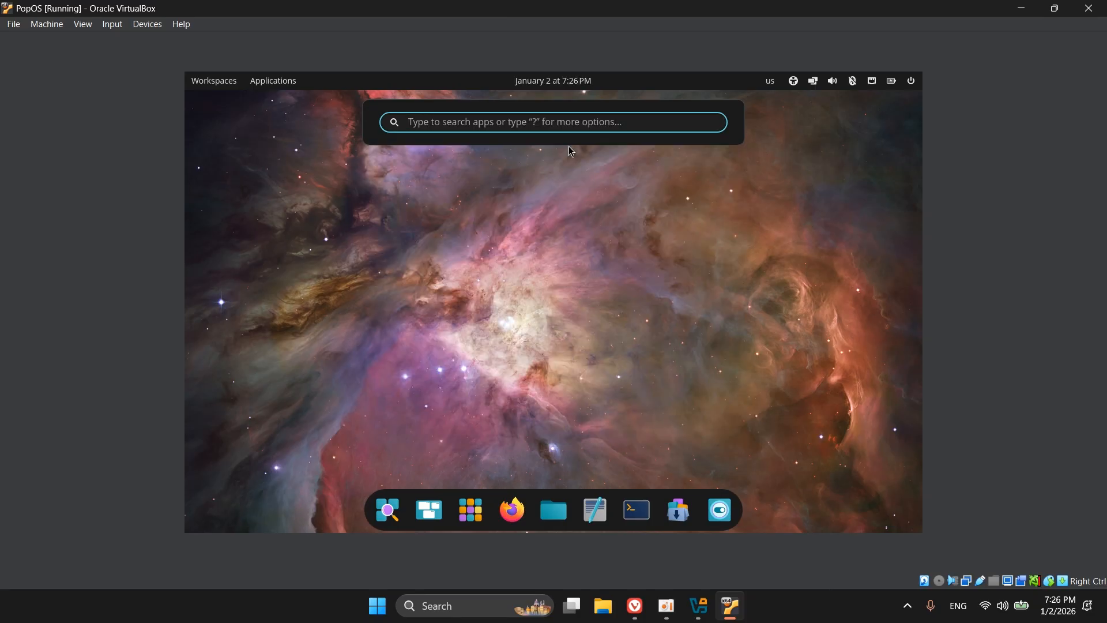
# View the workspaces overview and return to Workspace 1.
pyautogui.click(434, 503)
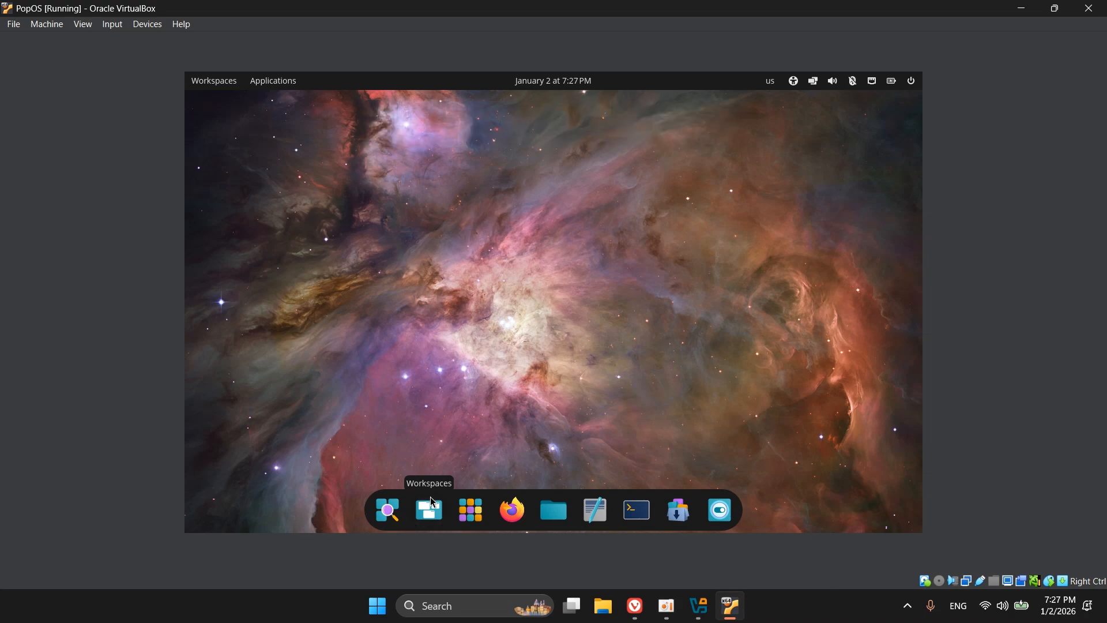
pyautogui.click(433, 503)
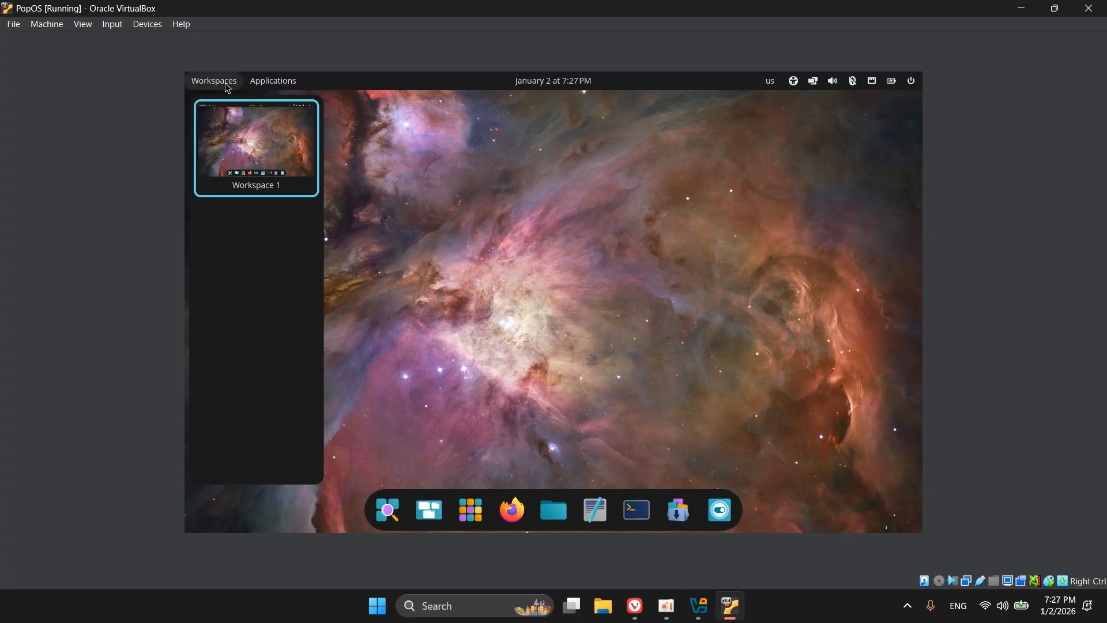
pyautogui.click(296, 163)
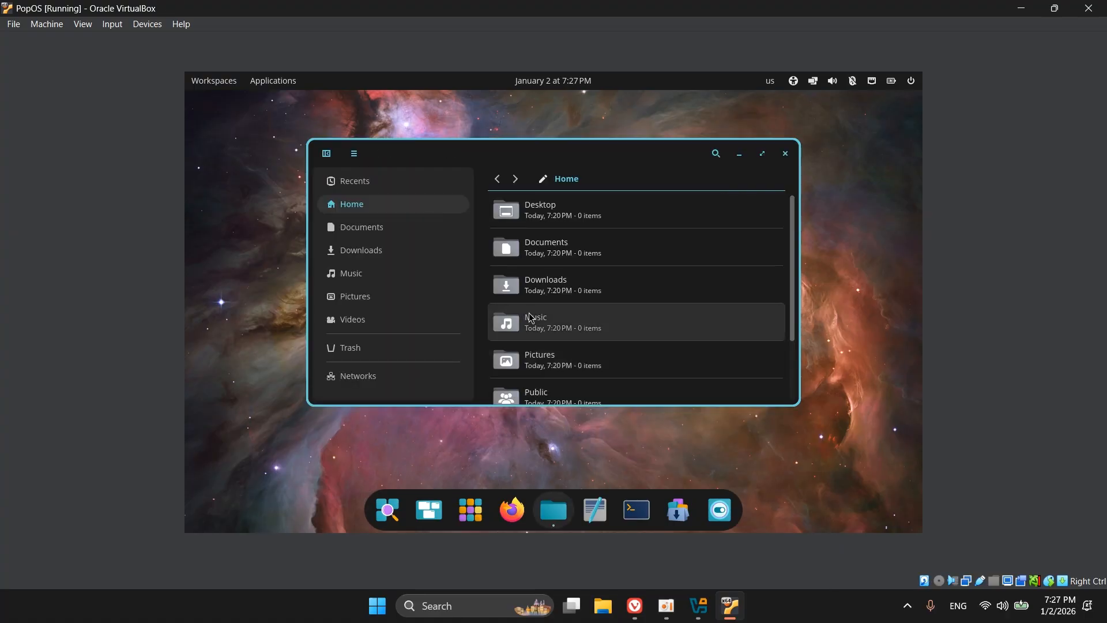
# Maximize the file manager to view the Home folder's contents, and close it.
pyautogui.click(764, 153)
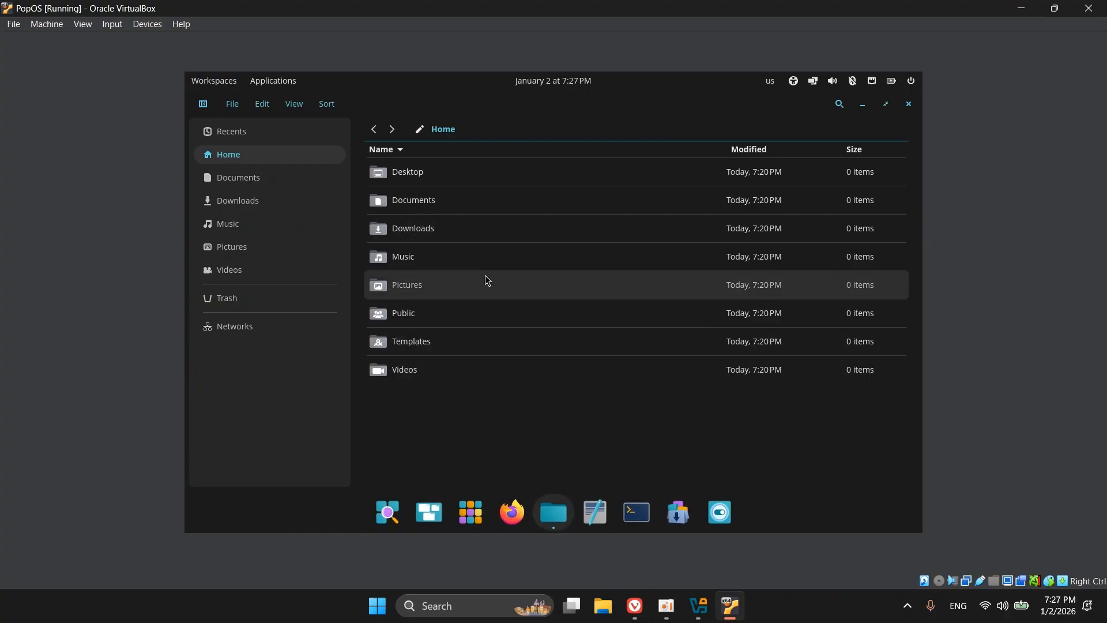
pyautogui.click(910, 106)
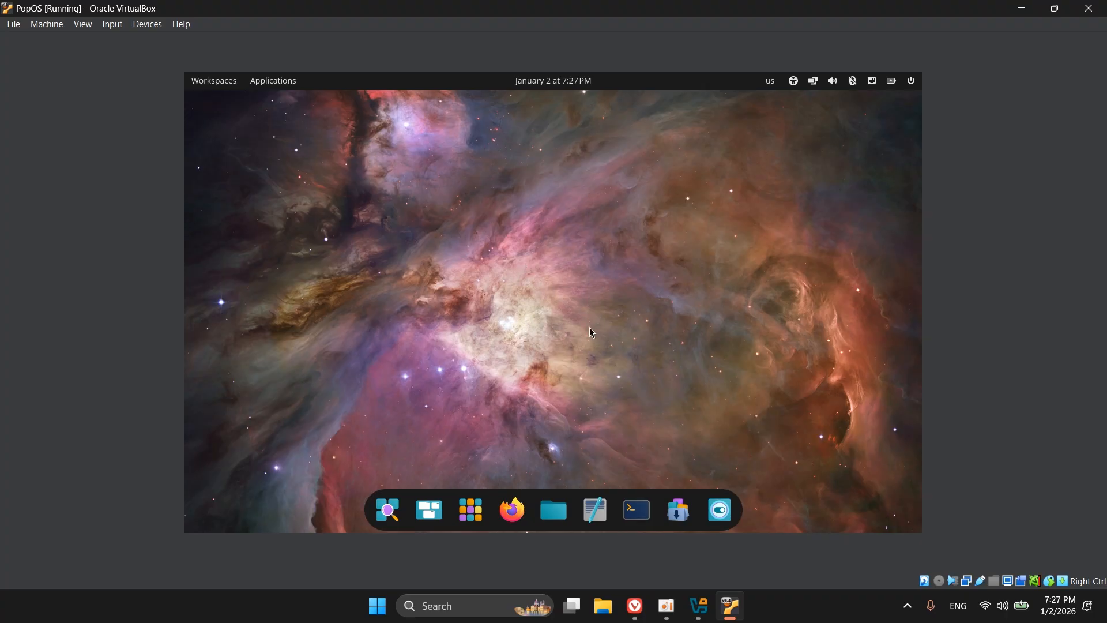
pyautogui.click(698, 598)
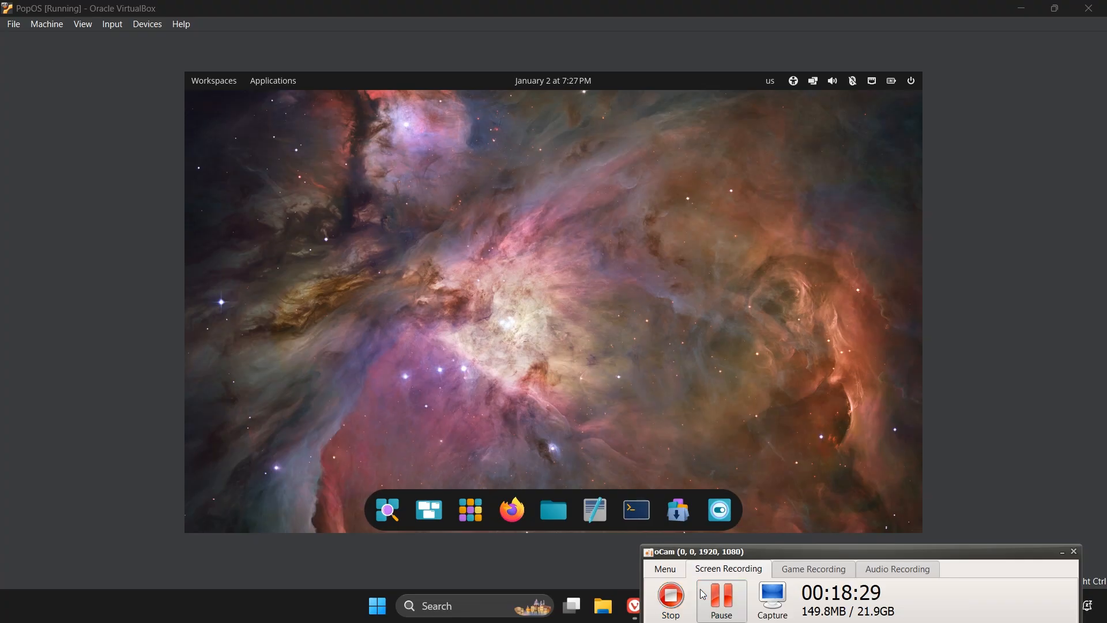
pyautogui.hotkey('alt', 'Tab')
pyautogui.click(1063, 552)
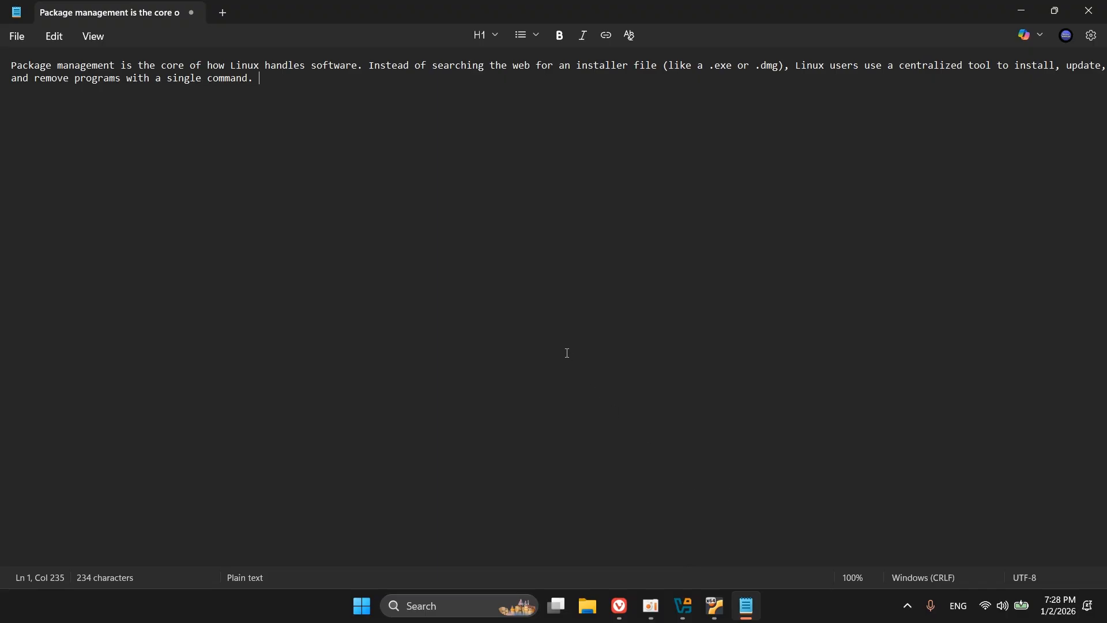
pyautogui.press('Return')
pyautogui.press('Return')
pyautogui.write('deb.')
pyautogui.press('BackSpace')
pyautogui.press('BackSpace')
pyautogui.press('BackSpace')
pyautogui.press('BackSpace')
pyautogui.write('apt')
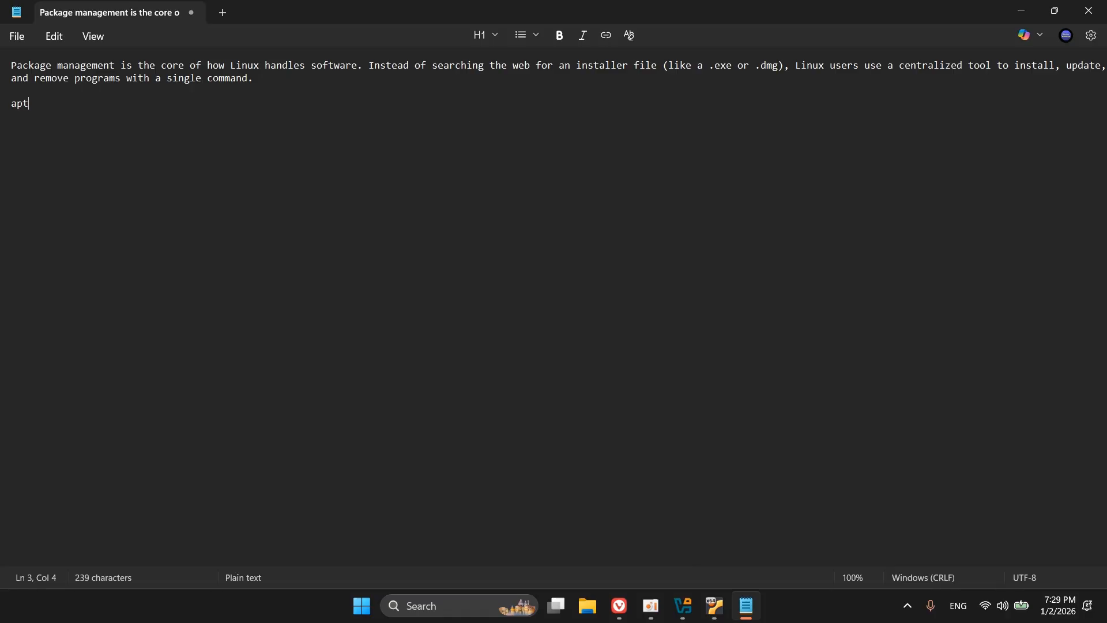
pyautogui.press('BackSpace')
pyautogui.press('BackSpace')
pyautogui.press('BackSpace')
pyautogui.write('sudo')
pyautogui.press('BackSpace')
pyautogui.press('BackSpace')
pyautogui.press('BackSpace')
pyautogui.press('BackSpace')
# Switch back to the running PopOS virtual machine in VirtualBox and open a terminal window.
pyautogui.click(683, 606)
pyautogui.click(715, 605)
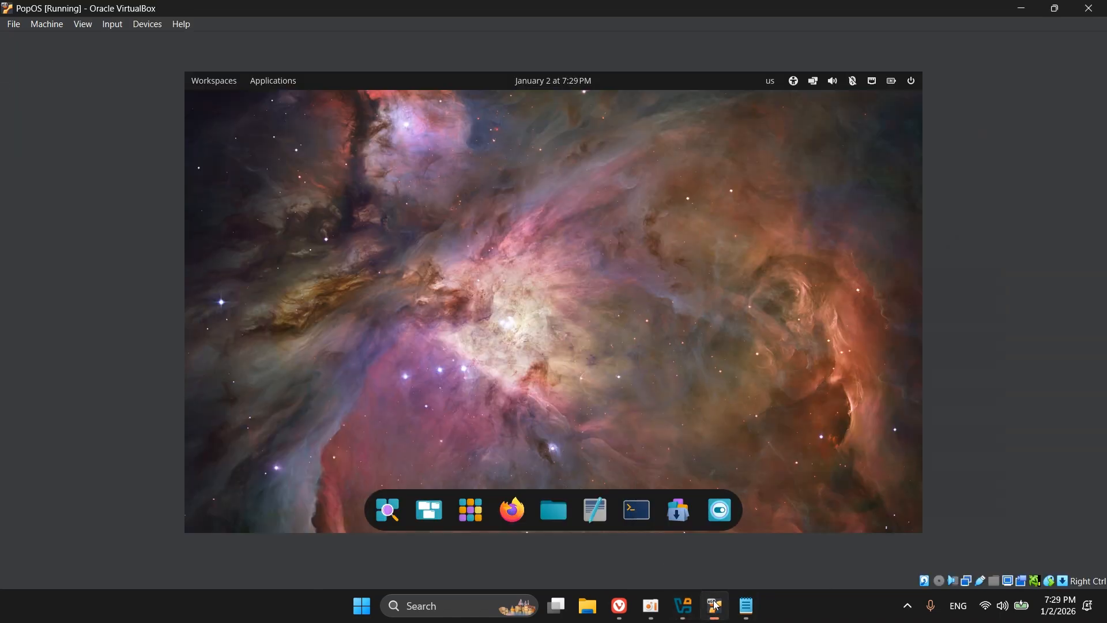
pyautogui.moveTo(747, 605)
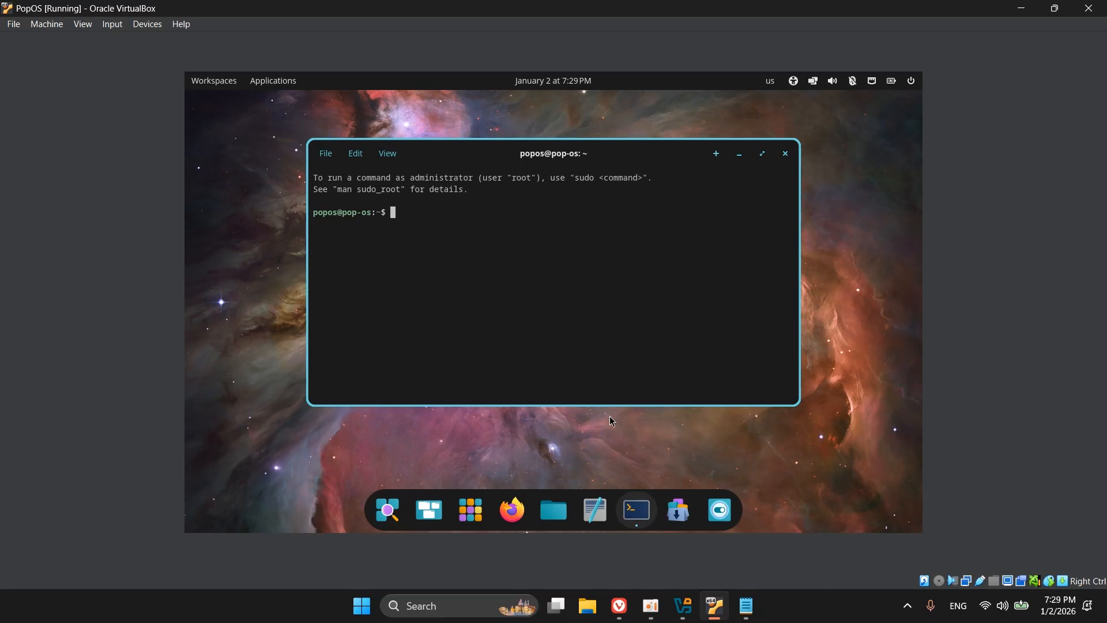
# Switch to the Vivaldi browser, close the Google Keep tab, and review the Neofetch installation commands in the Gemini chat.
pyautogui.click(619, 606)
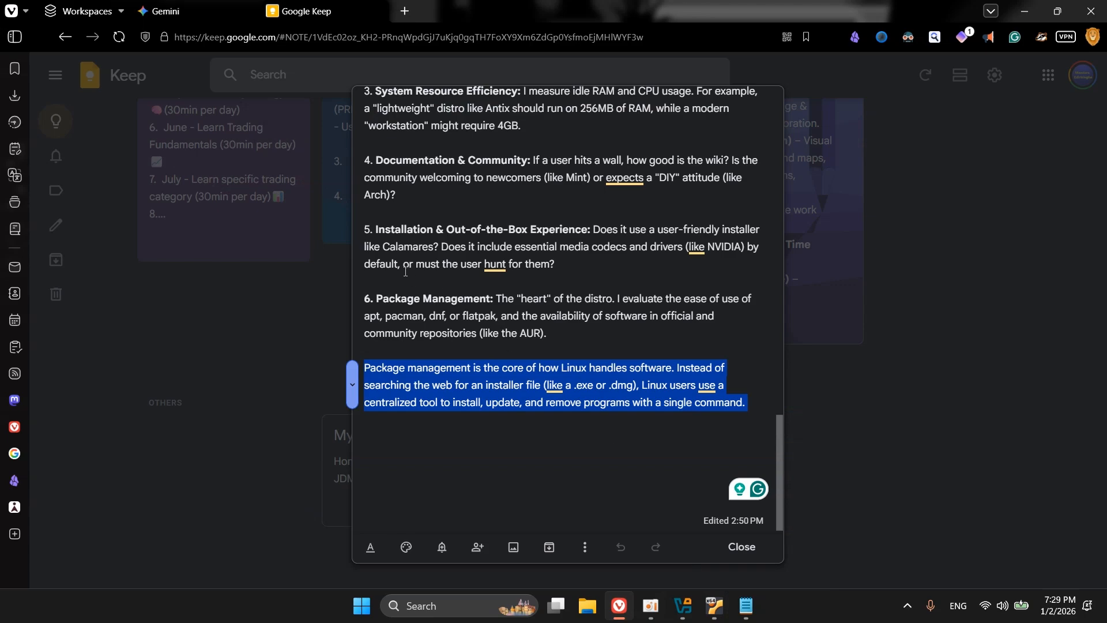
pyautogui.hotkey('ctrl', 'w')
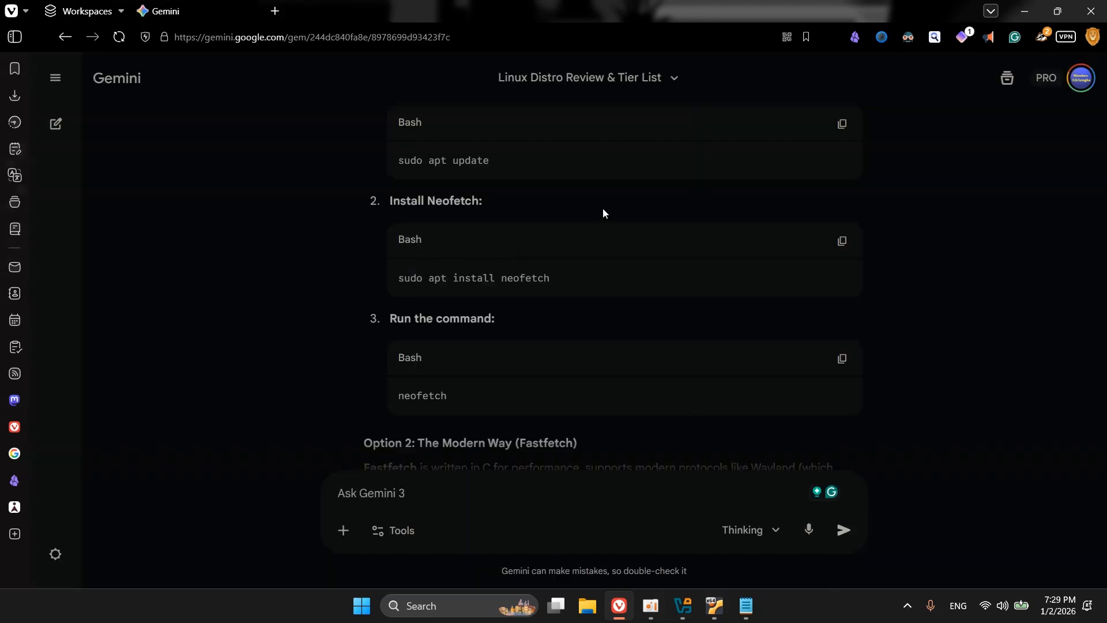
pyautogui.click(842, 128)
pyautogui.scroll(1, 819, 195)
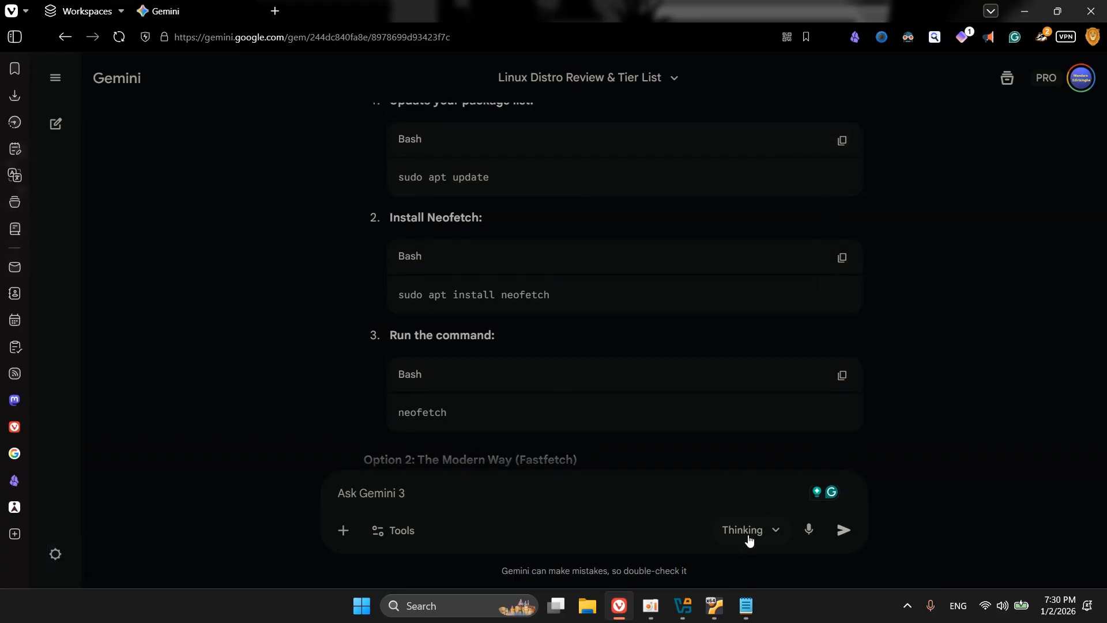
# Return to the running PopOS virtual machine and enter "sudo apt" at the terminal prompt without running it.
pyautogui.click(684, 607)
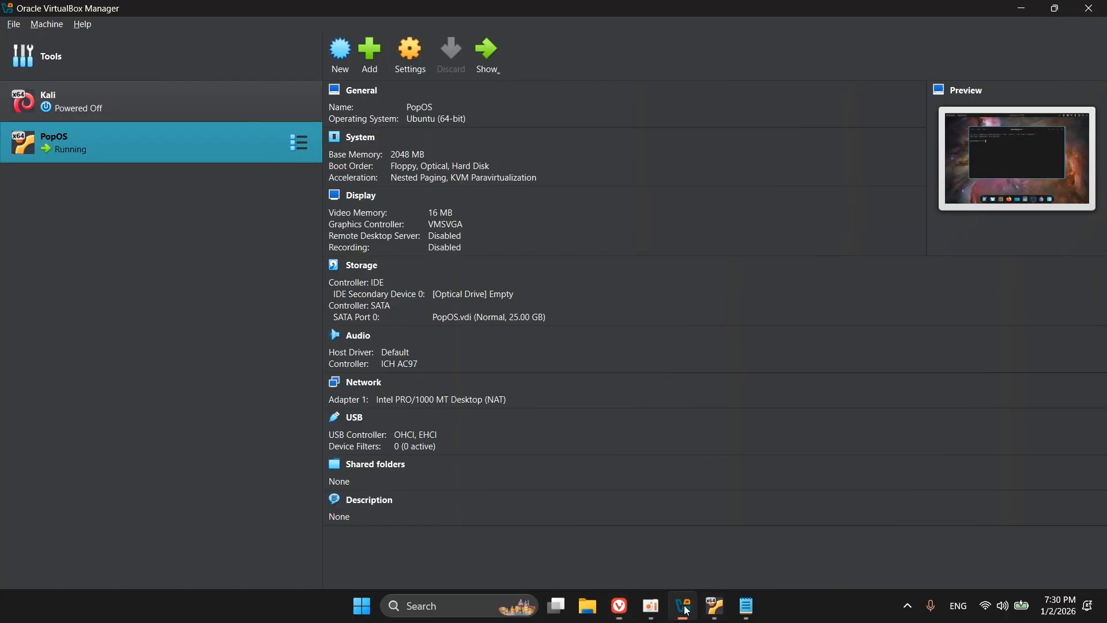
pyautogui.click(686, 519)
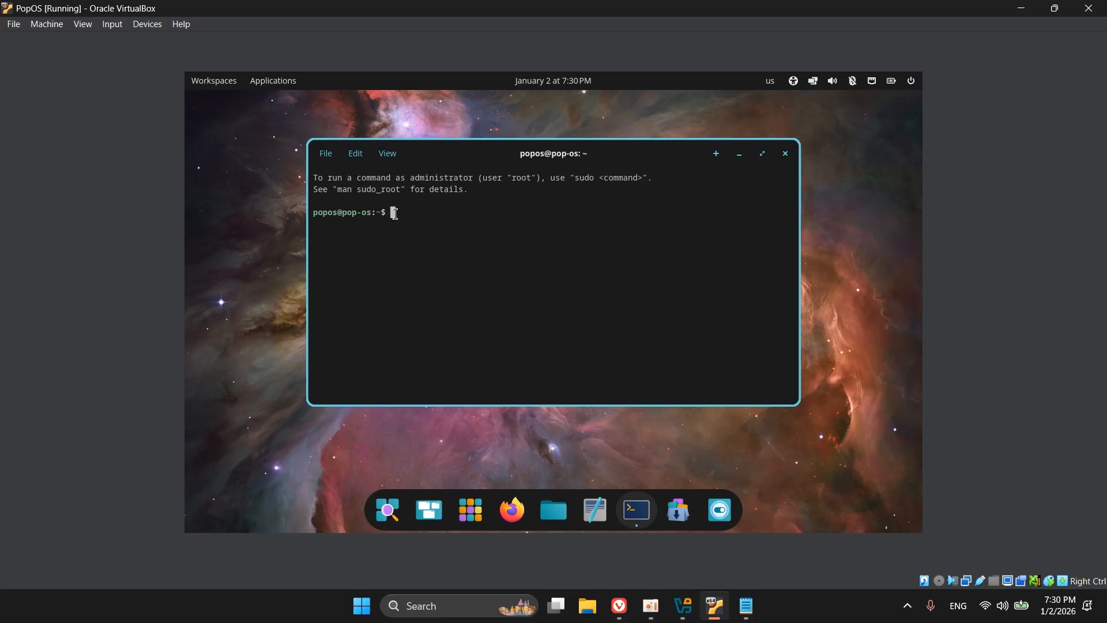
pyautogui.write('sudo apt')
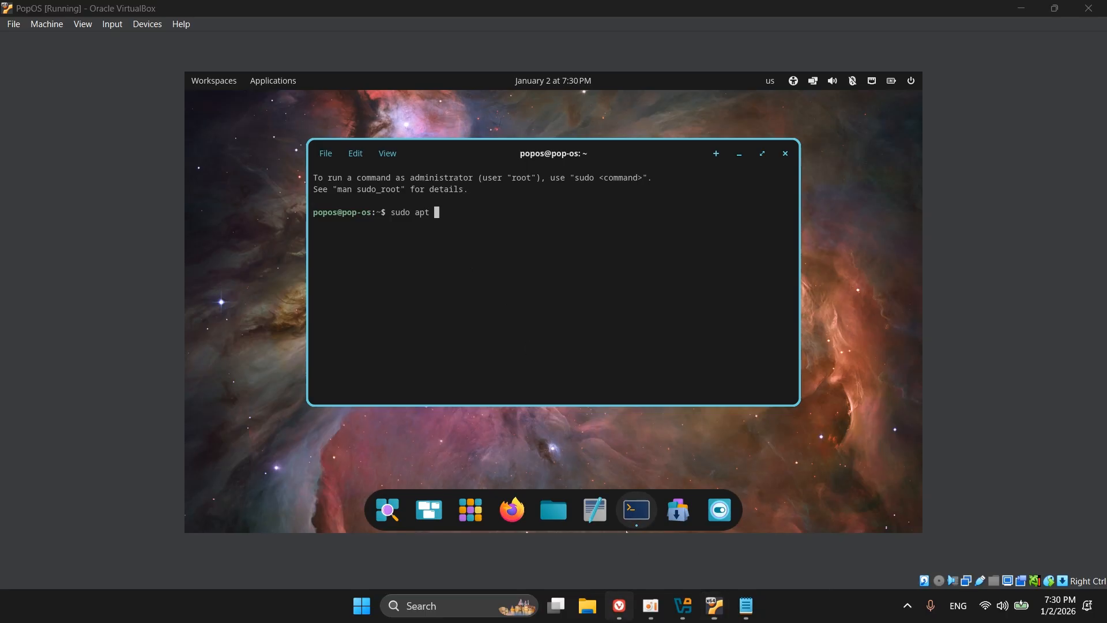
# Check the Fastfetch option in the Gemini chat in the browser and return to the PopOS virtual machine.
pyautogui.click(622, 607)
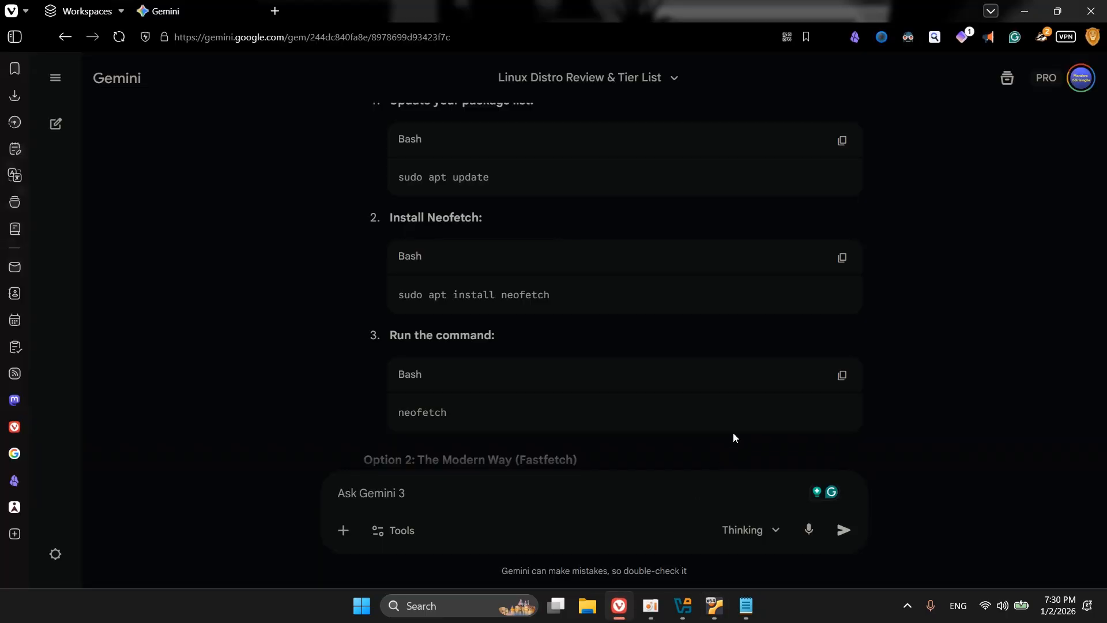
pyautogui.scroll(-6, 732, 433)
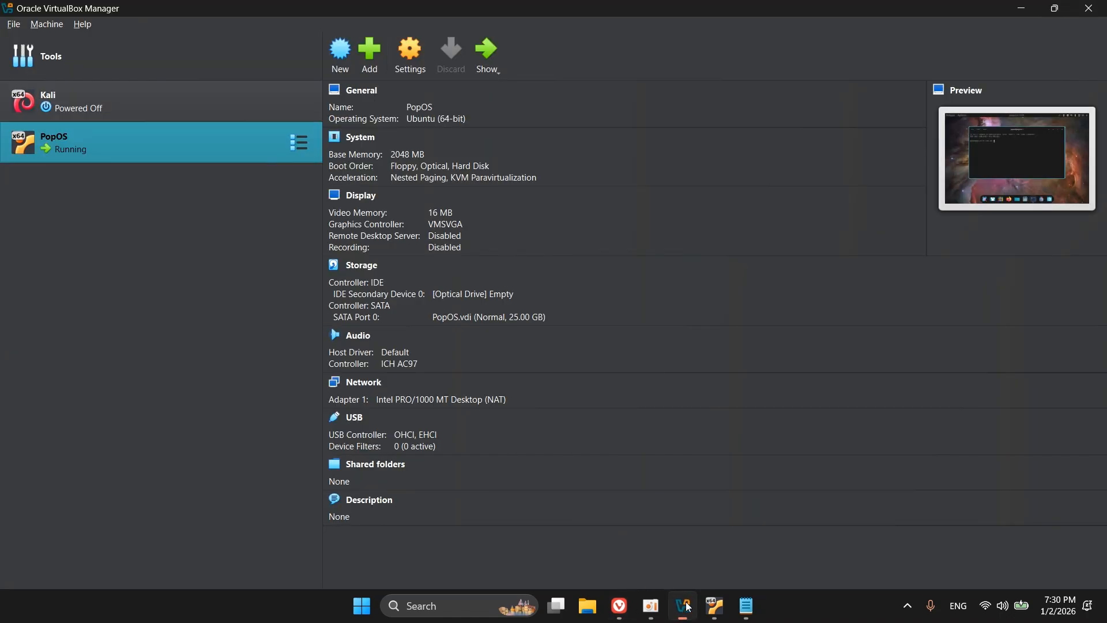
pyautogui.click(689, 606)
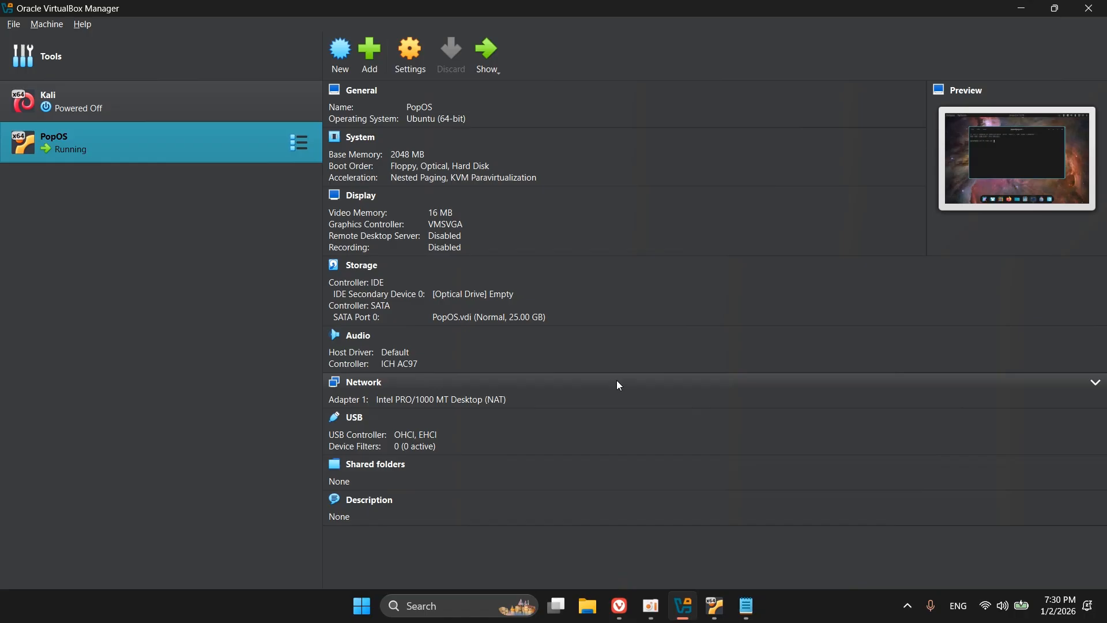
pyautogui.click(717, 600)
# Complete the terminal command as "sudo apt install fastfetch" and try to run it, authenticating with the account password.
pyautogui.write('in')
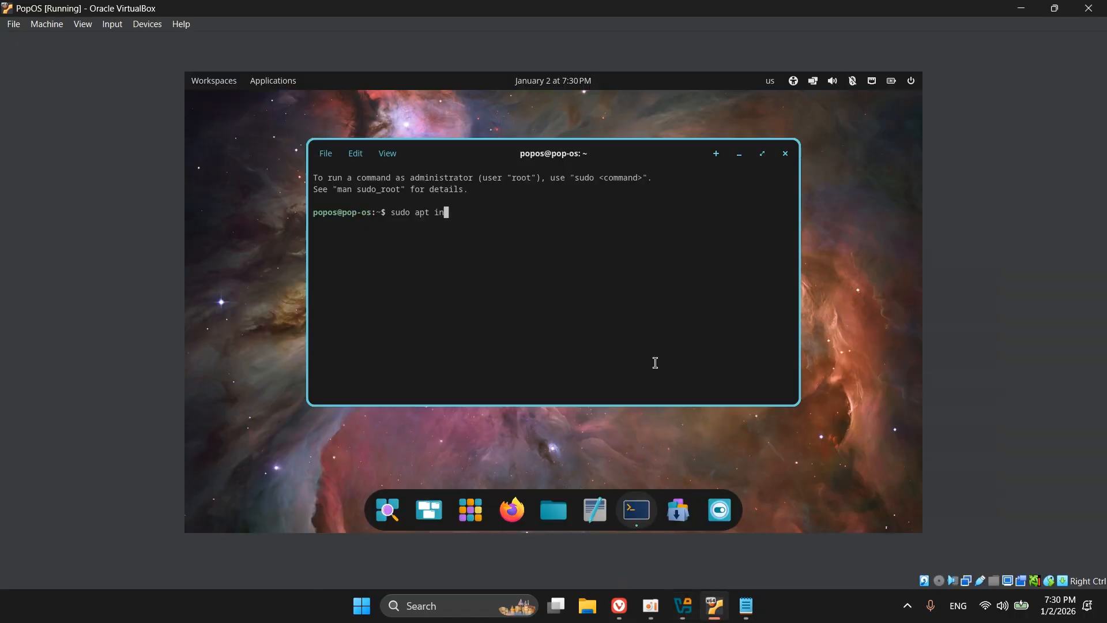
pyautogui.write('stall fastfetch')
pyautogui.press('Return')
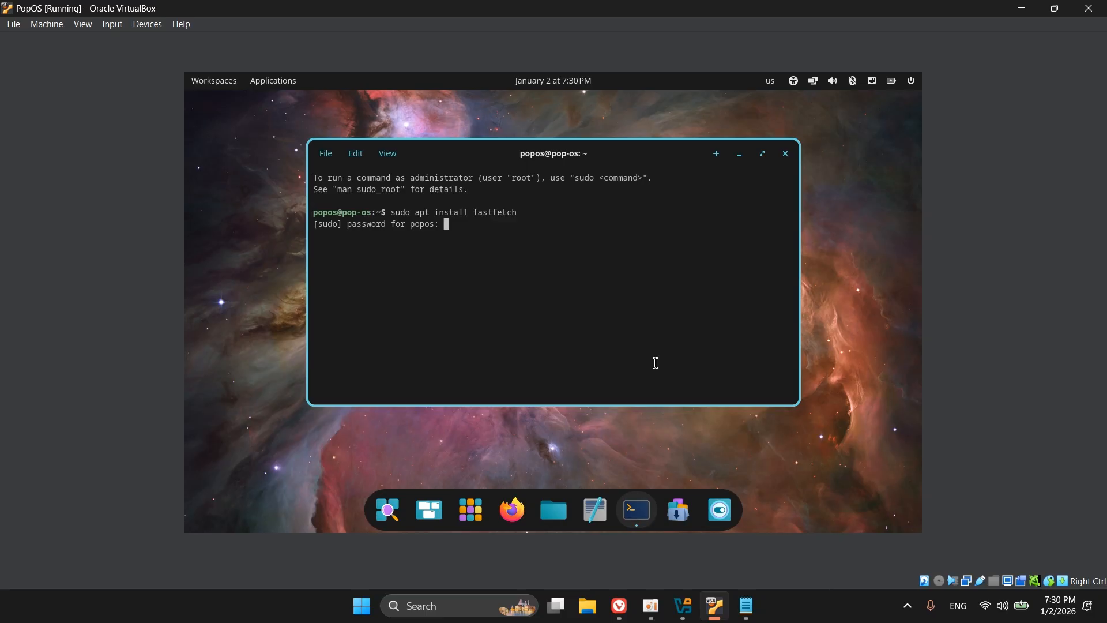
pyautogui.press('Return')
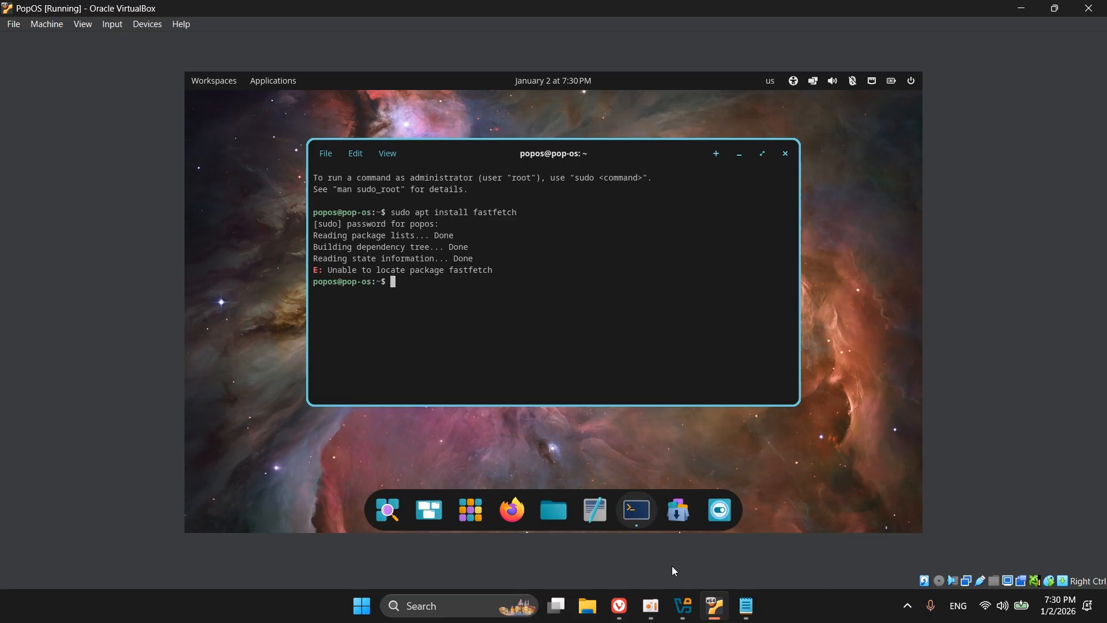
pyautogui.click(654, 607)
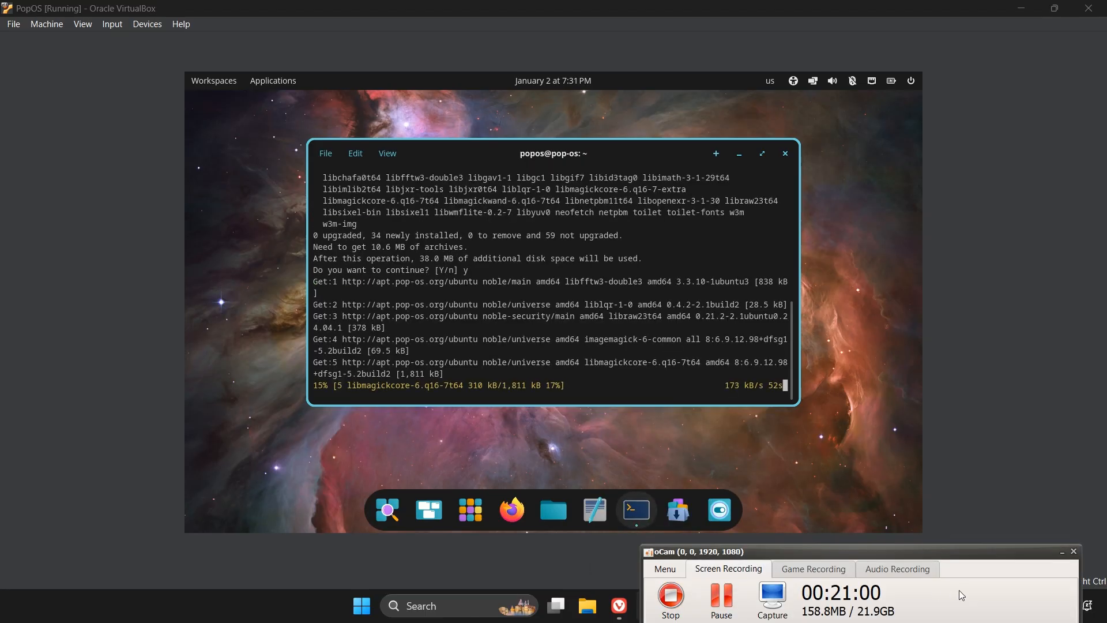
pyautogui.click(1064, 552)
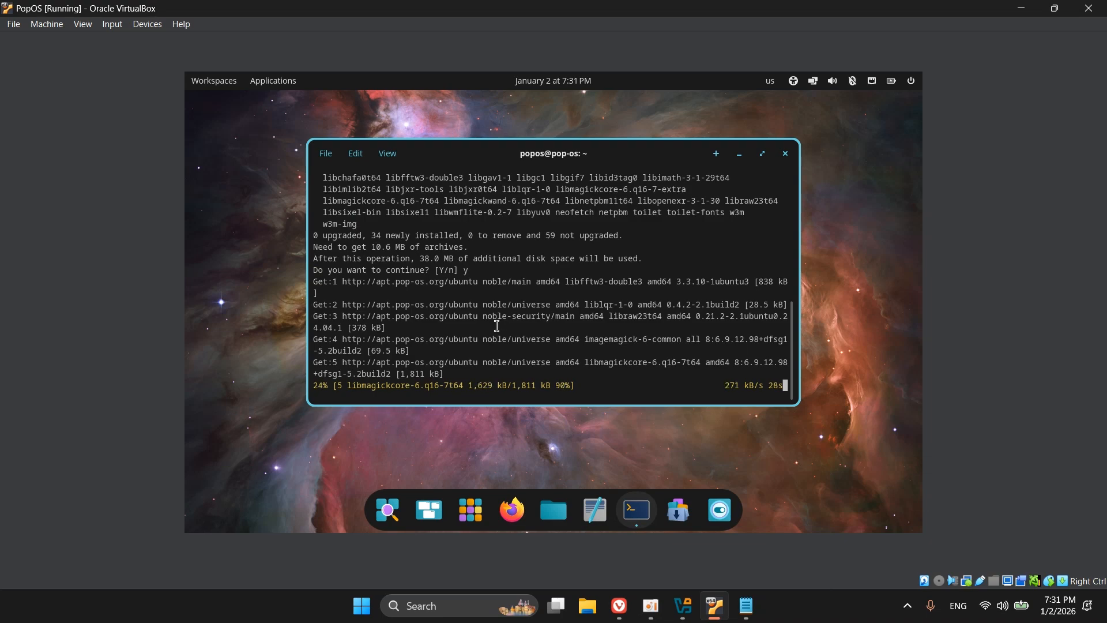
# Maximize the terminal window and review the output of the "sudo apt install neofetch" command from its beginning.
pyautogui.click(769, 154)
pyautogui.scroll(5, 687, 279)
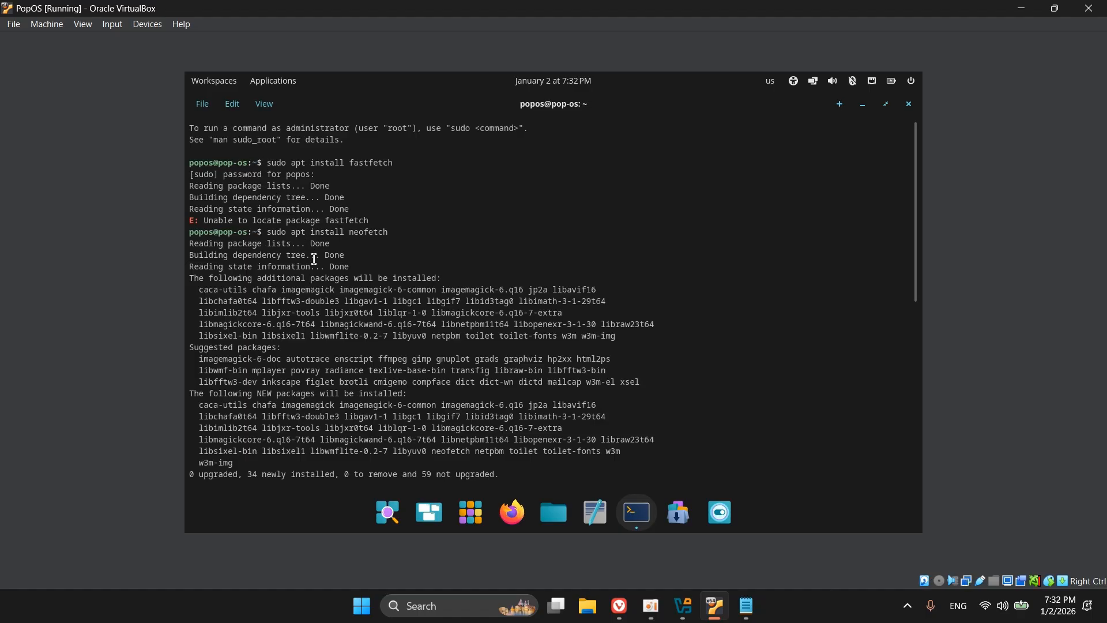
pyautogui.write('y')
pyautogui.press('Return')
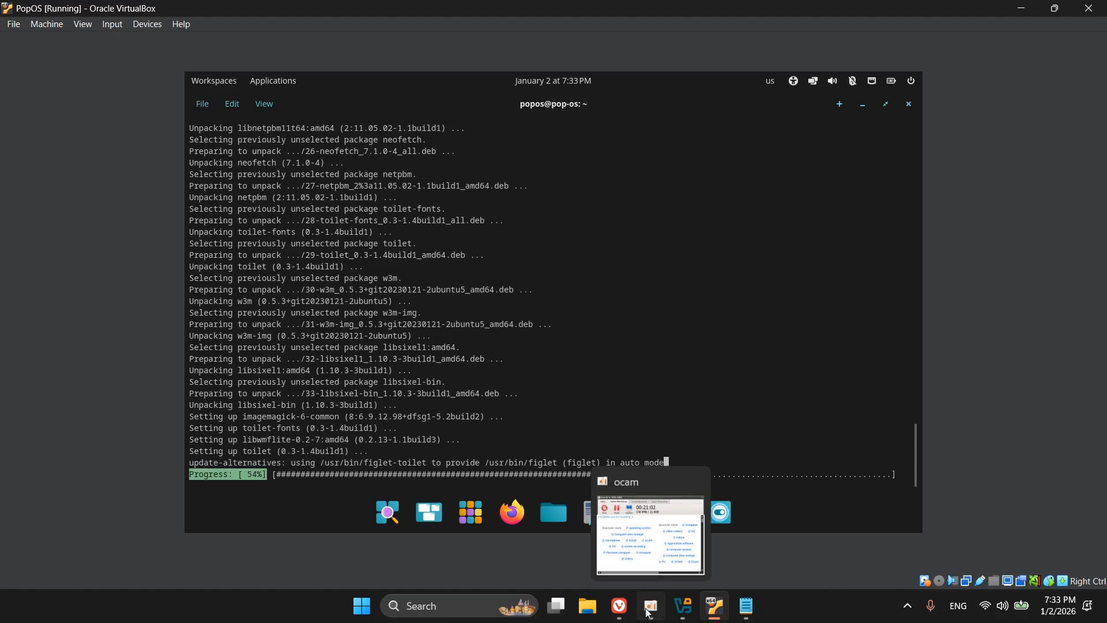
pyautogui.click(652, 606)
pyautogui.click(711, 602)
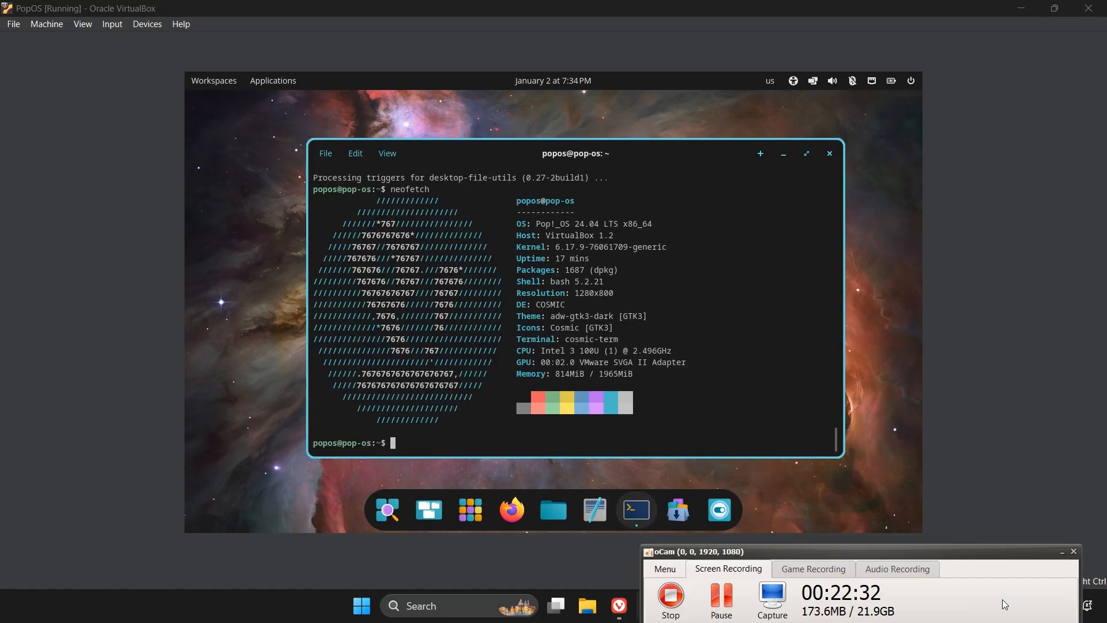
pyautogui.click(1061, 552)
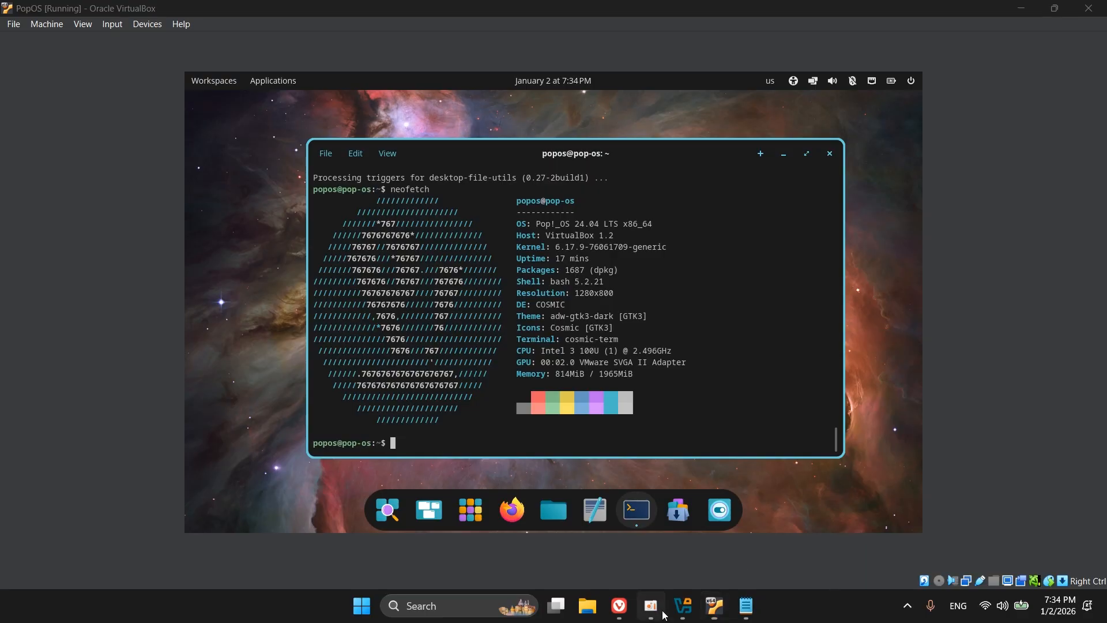
pyautogui.click(715, 605)
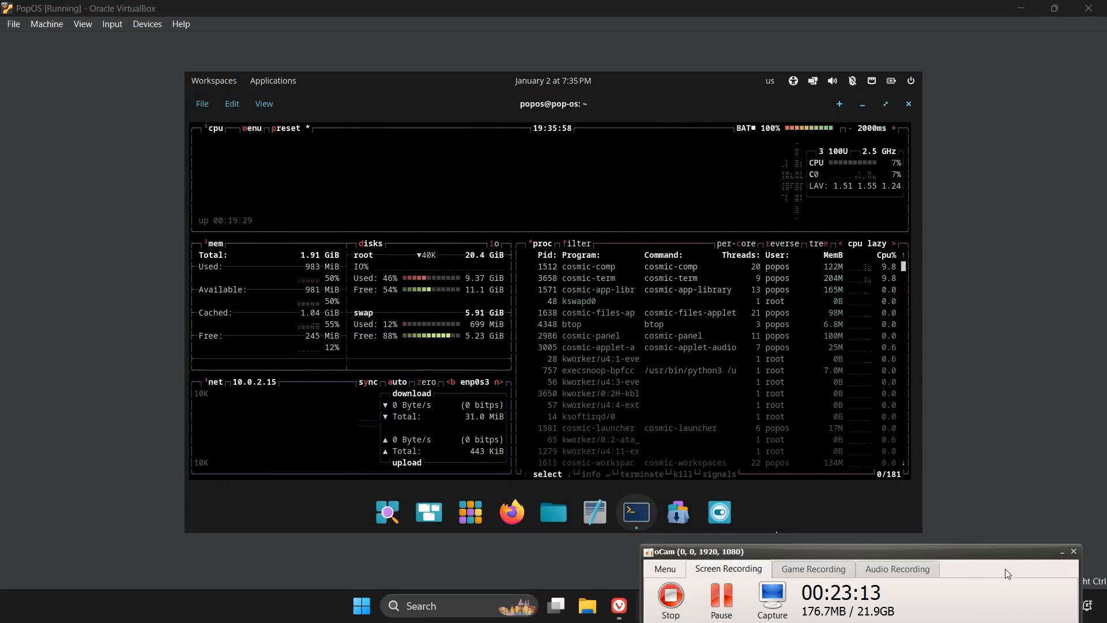
pyautogui.click(1063, 552)
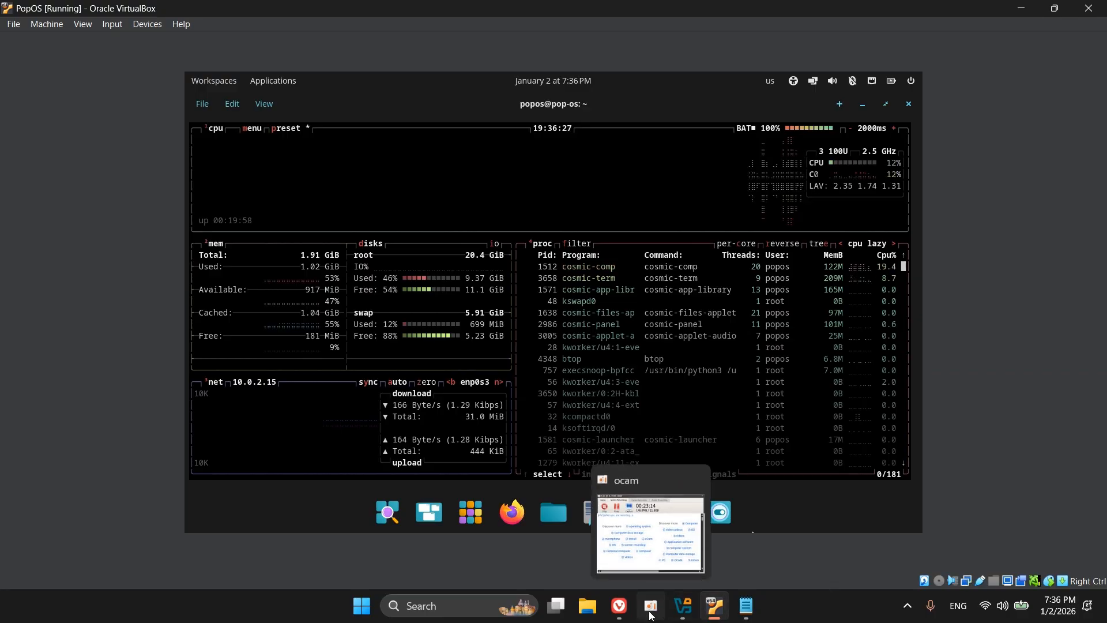
pyautogui.click(685, 615)
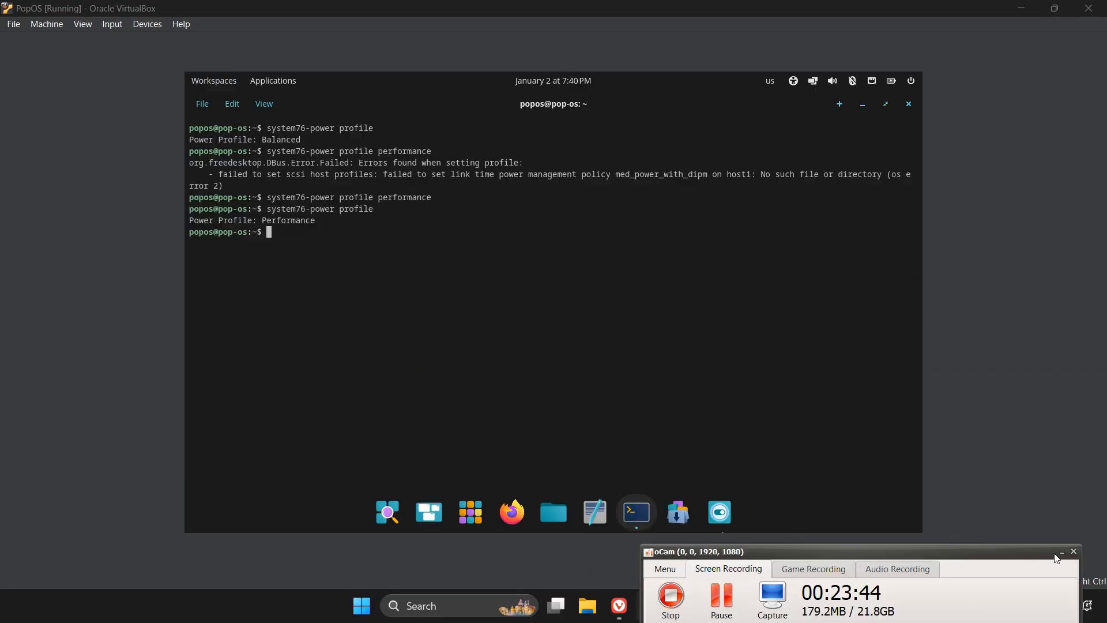
pyautogui.click(1063, 552)
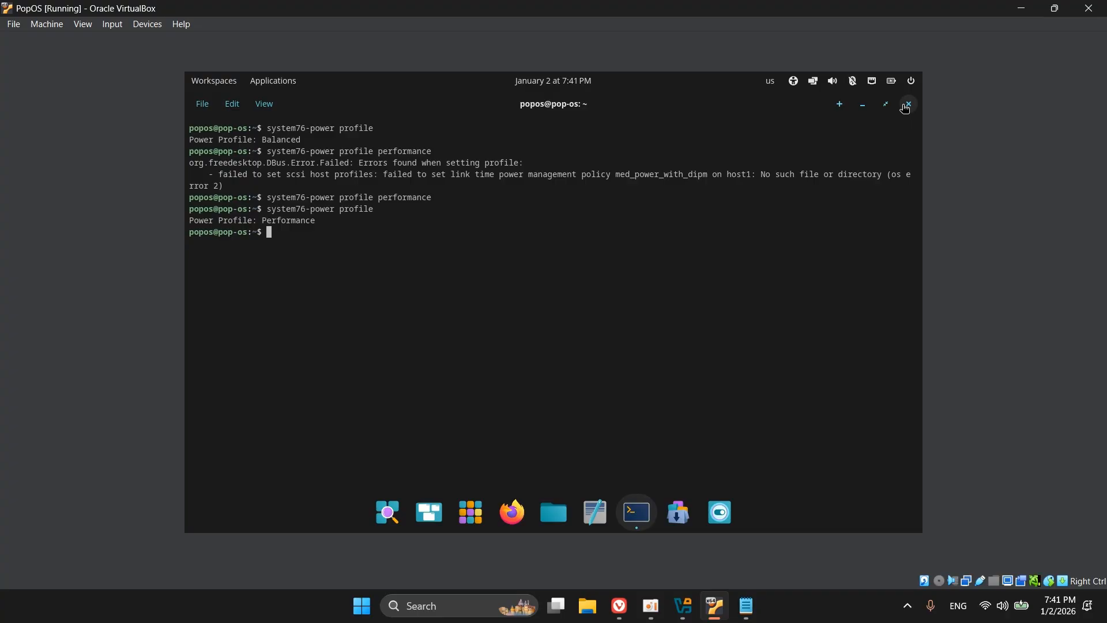
pyautogui.write('Everylink in dp')
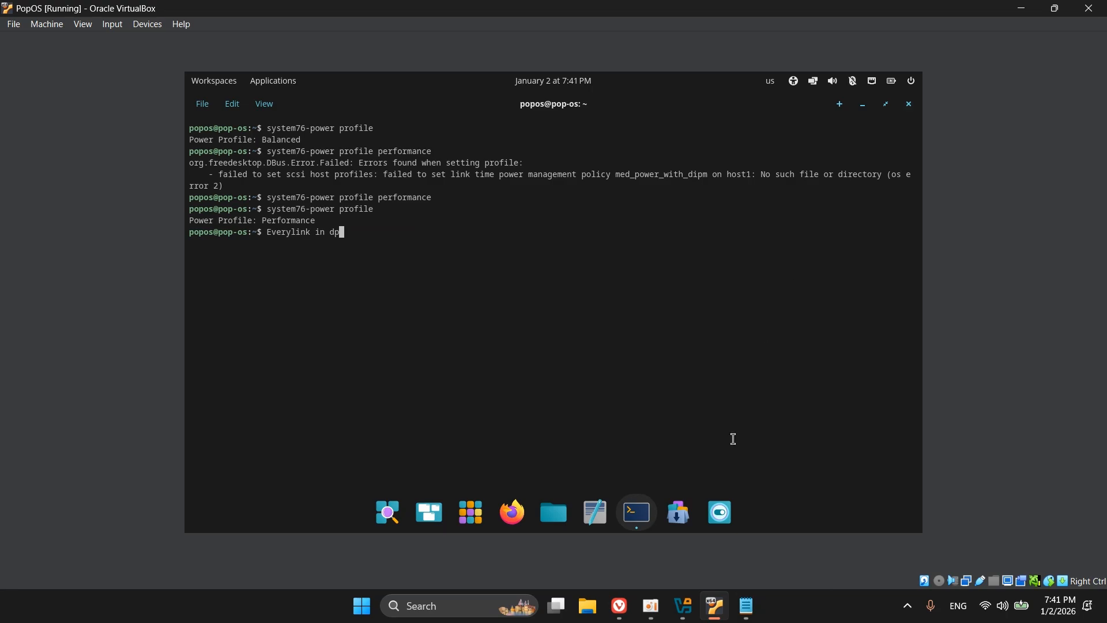
pyautogui.click(651, 606)
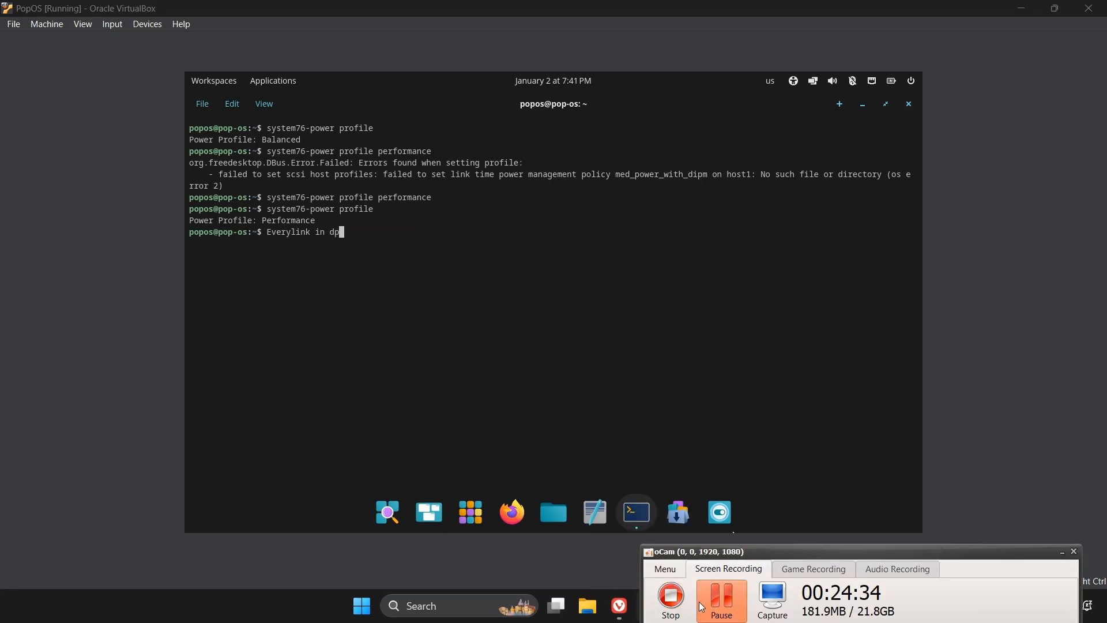
pyautogui.click(702, 608)
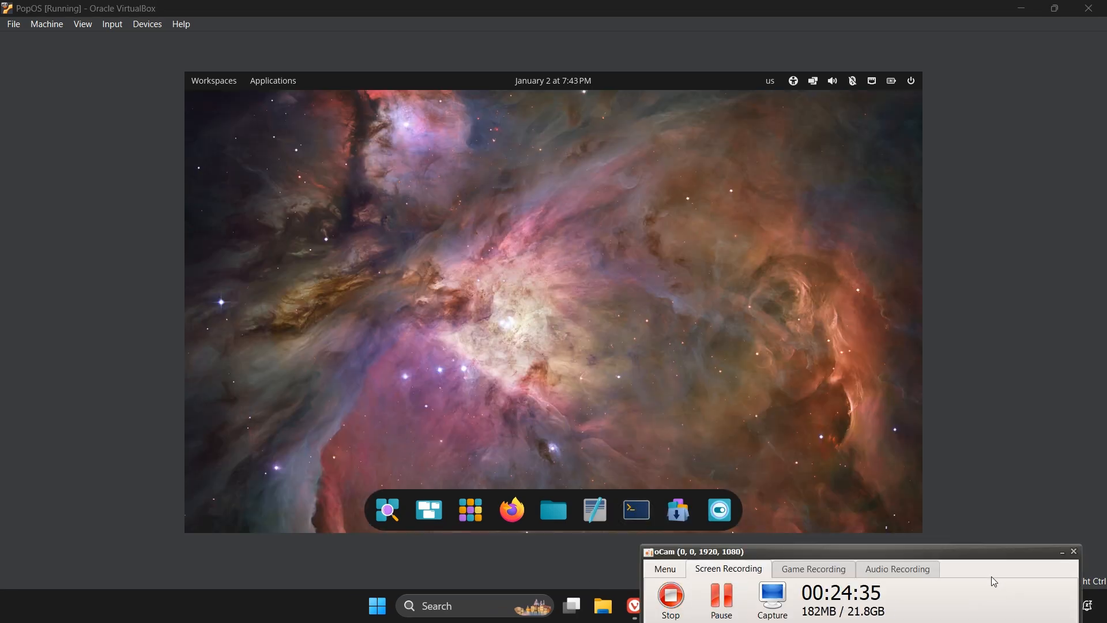
pyautogui.click(1063, 551)
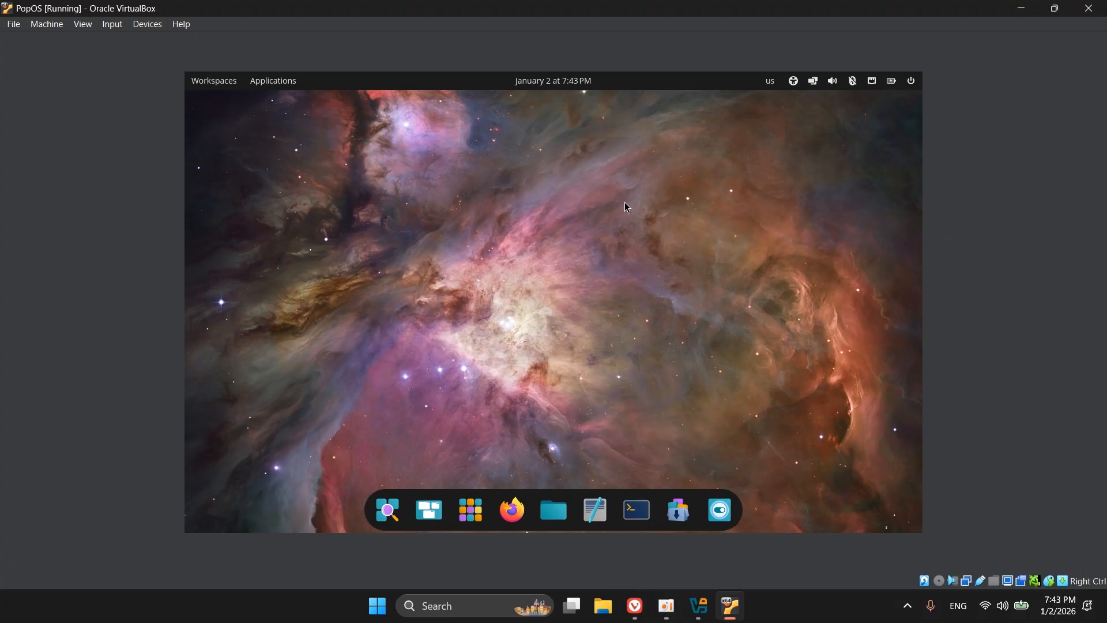
# Examine the options in the desktop's context menu, reopening it at different spots and dismissing it without choosing anything.
pyautogui.rightClick(413, 247)
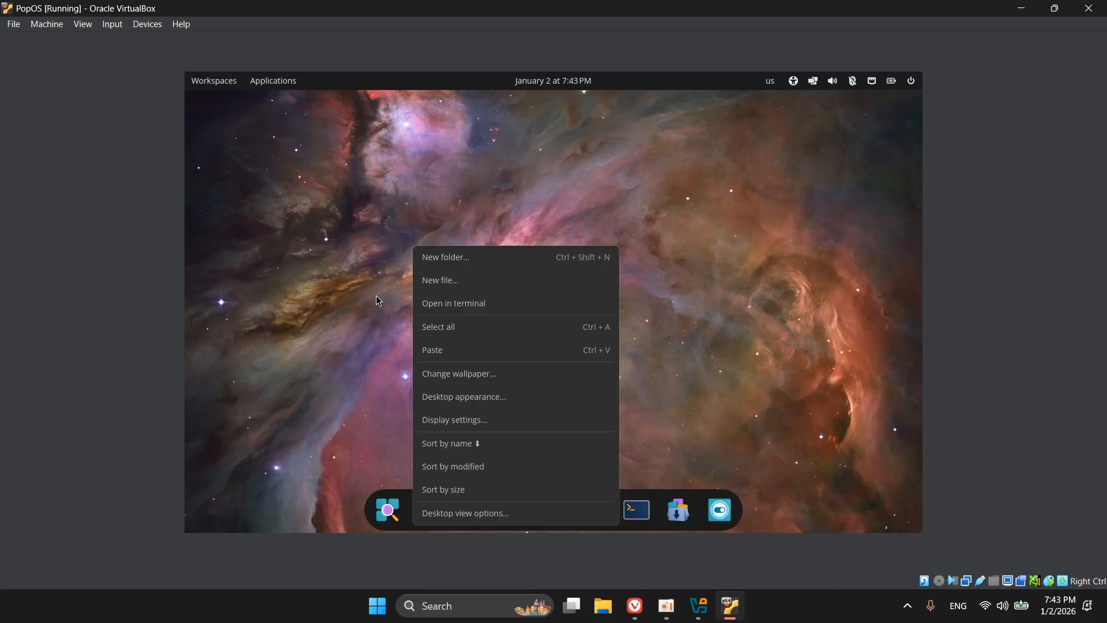
pyautogui.click(353, 324)
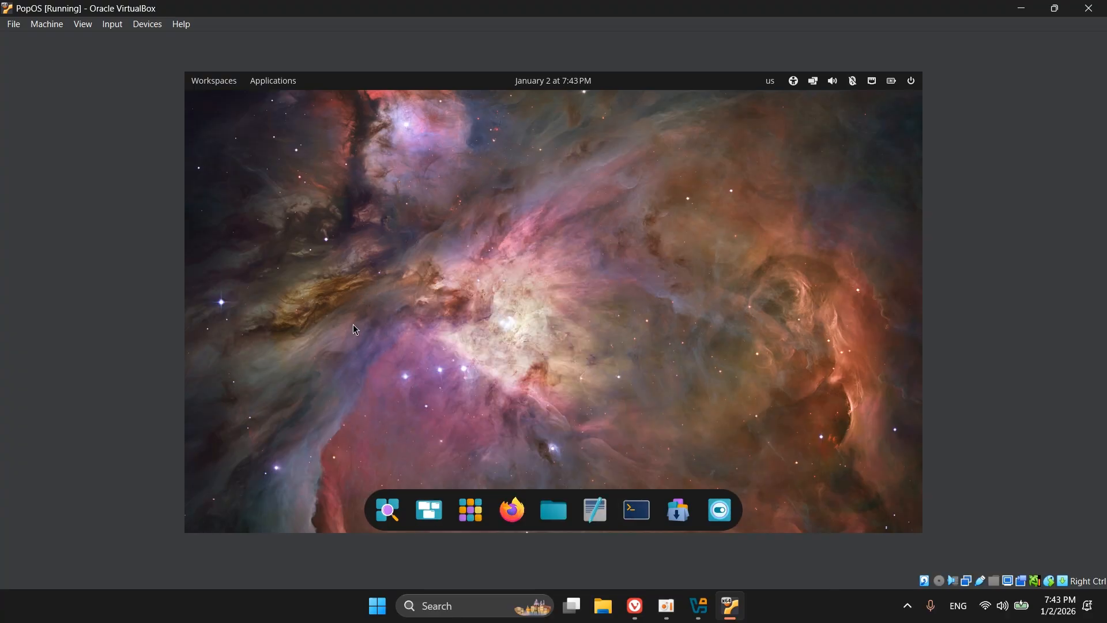
pyautogui.rightClick(397, 242)
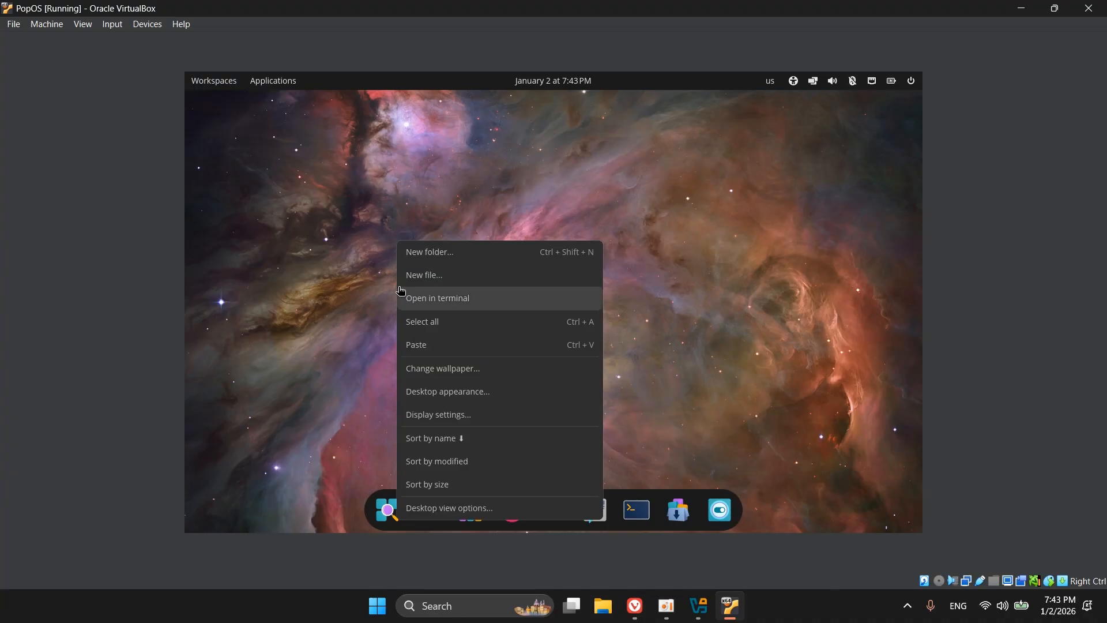
pyautogui.click(365, 300)
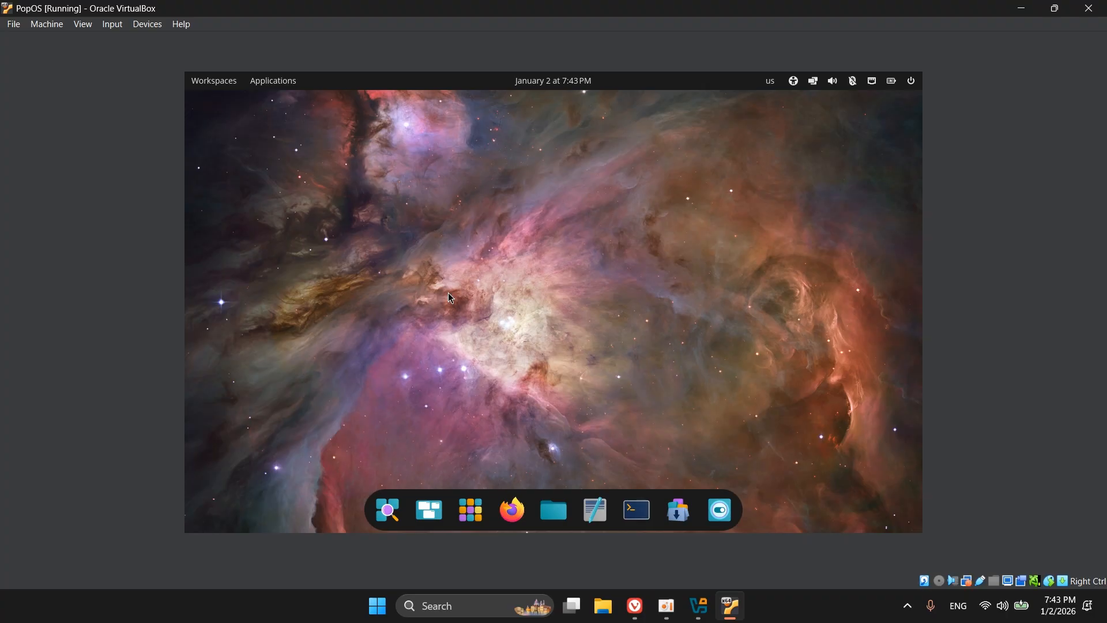
pyautogui.rightClick(514, 197)
pyautogui.click(484, 235)
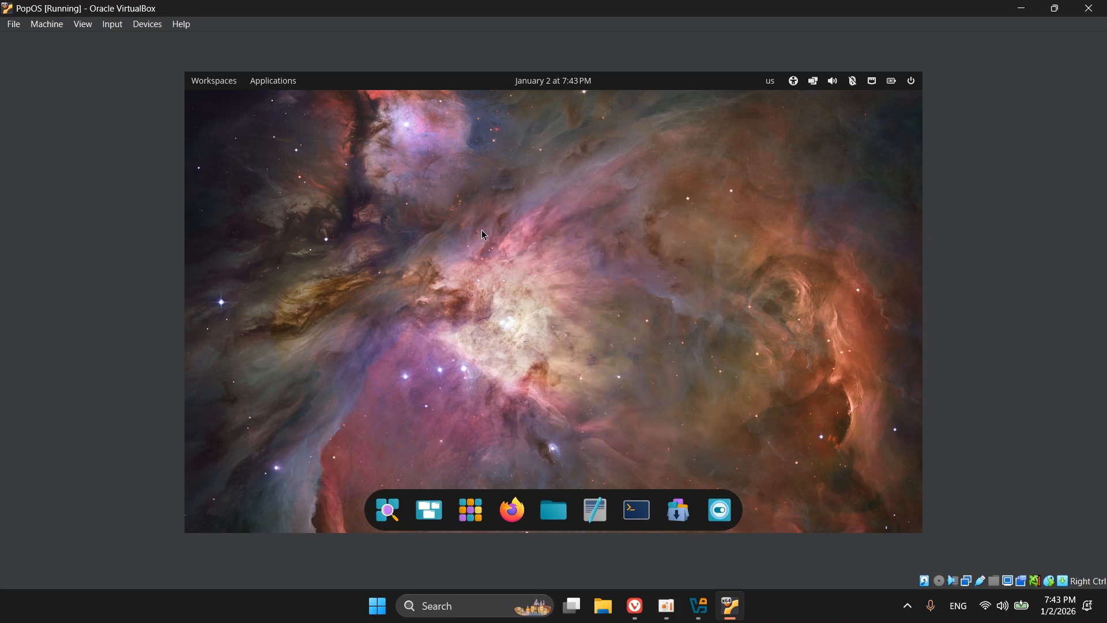